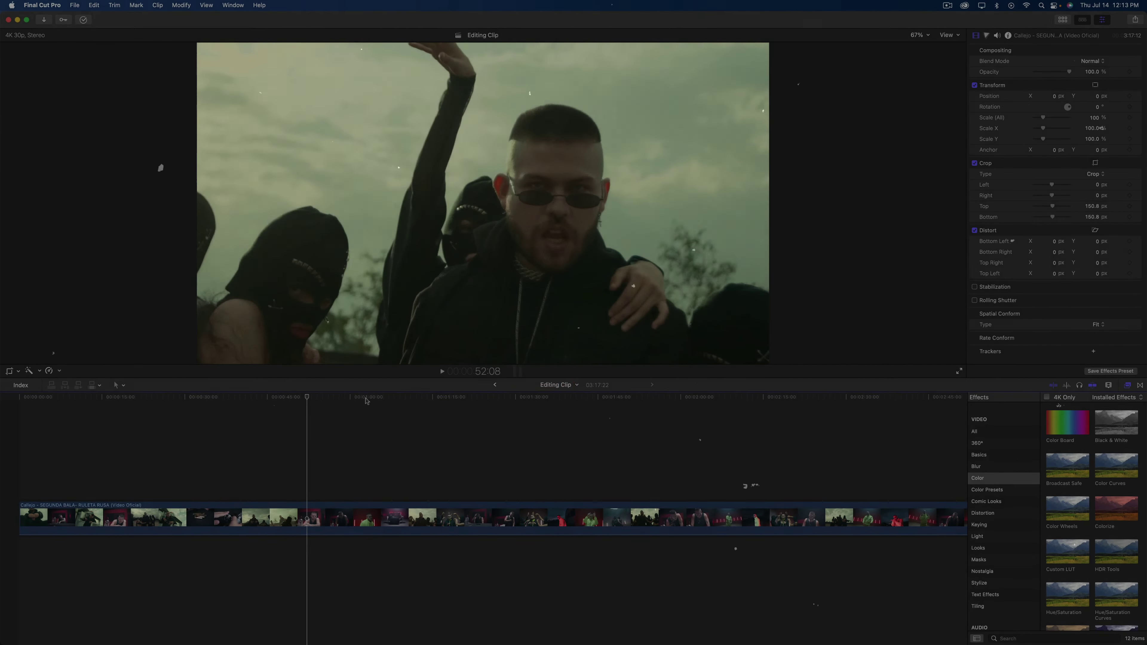
Jump the playhead back to around the 30-second mark of the music video clip
{"action": "left_click", "coordinate": [209, 398]}
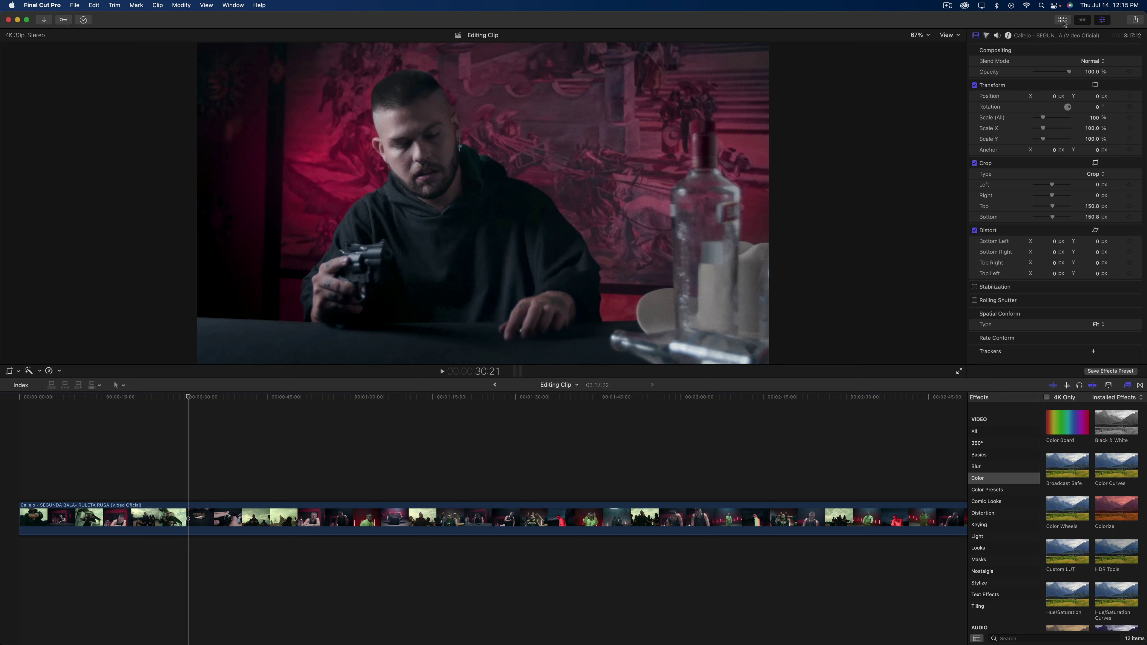
Show the library's projects, hide the effects collection, and return to the libraries list
{"action": "left_click", "coordinate": [1062, 21]}
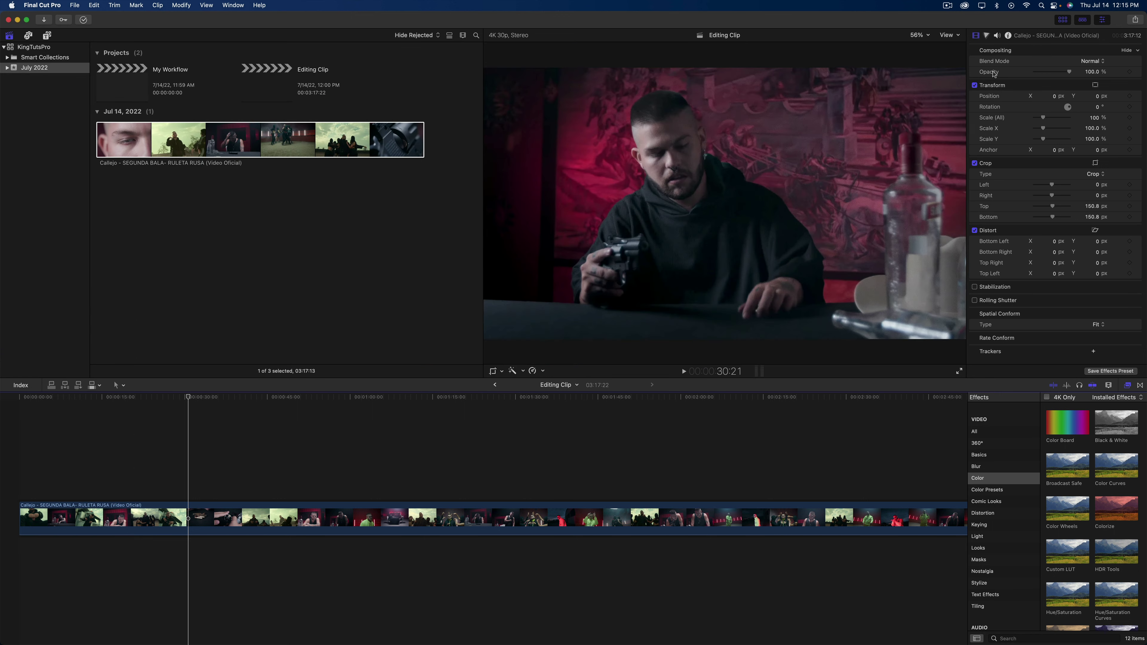
{"action": "left_click", "coordinate": [1126, 385]}
{"action": "left_click", "coordinate": [320, 221]}
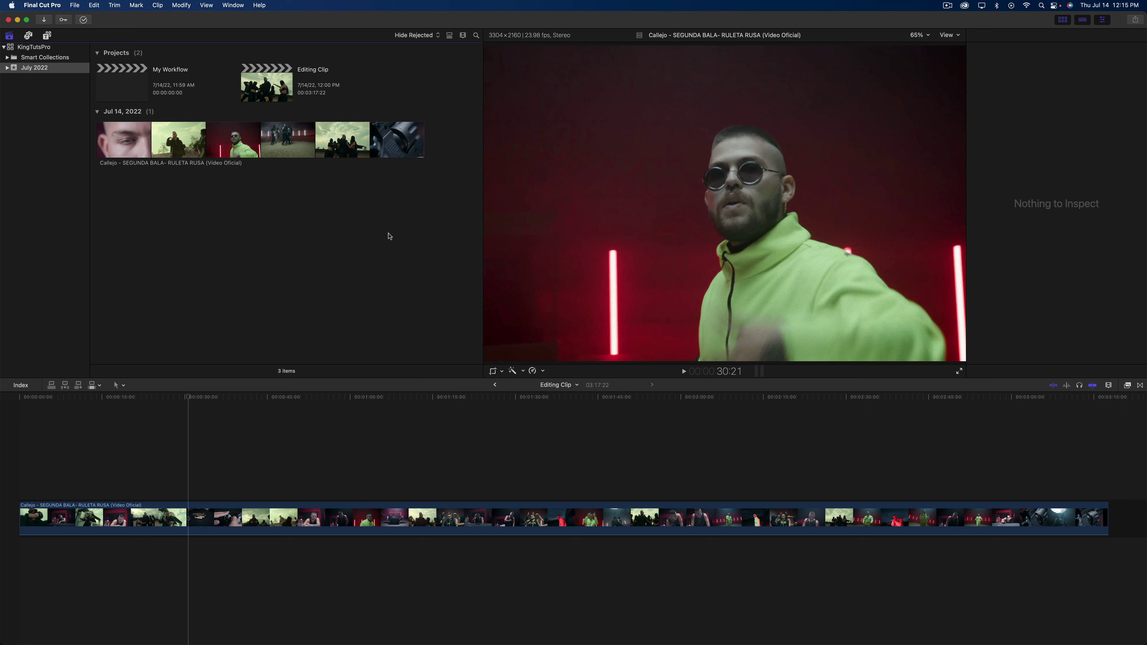
{"action": "left_click", "coordinate": [29, 35]}
{"action": "left_click", "coordinate": [48, 35]}
{"action": "key", "text": "super+1"}
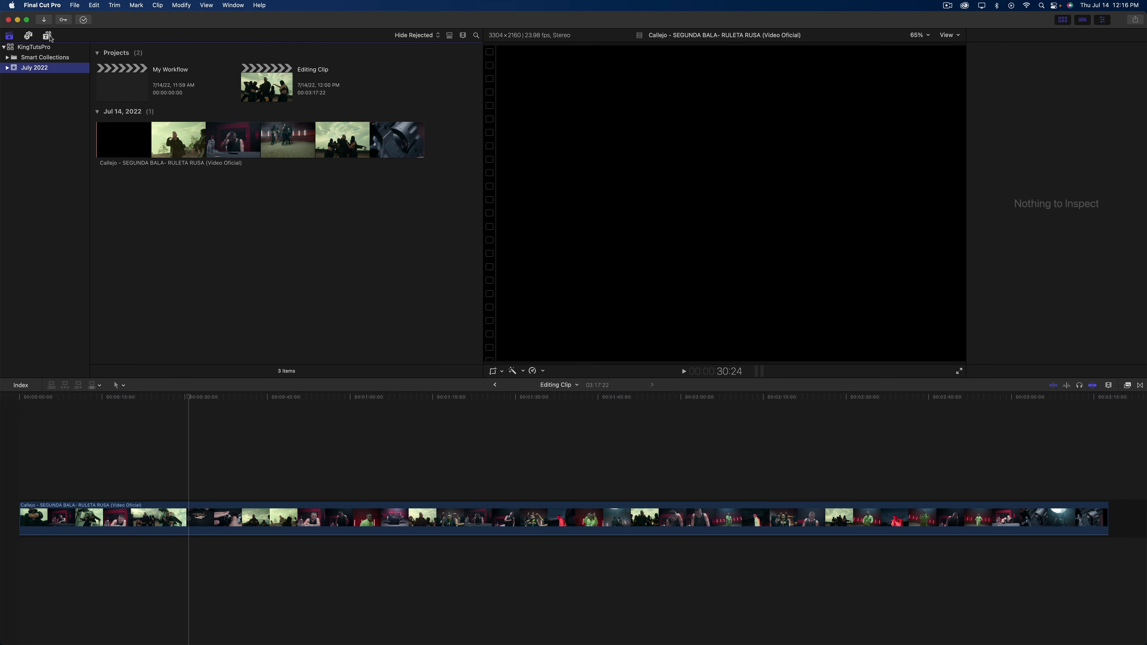
Load the Editing Clip timeline, place the playhead near 1:42:25 and blade the clip
{"action": "key", "text": "super+2"}
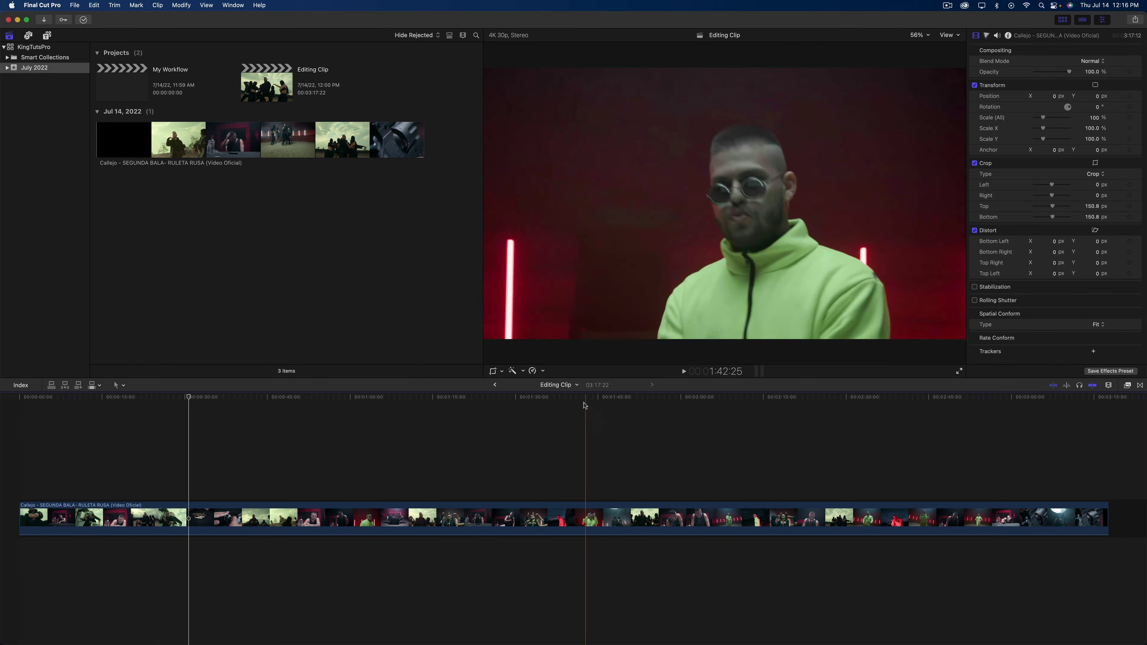
{"action": "left_click", "coordinate": [545, 505]}
{"action": "key", "text": "super+b"}
Lift the second half onto a connected lane, hide the browser, and play from 1:05
{"action": "left_click_drag", "start_coordinate": [560, 515], "coordinate": [379, 476]}
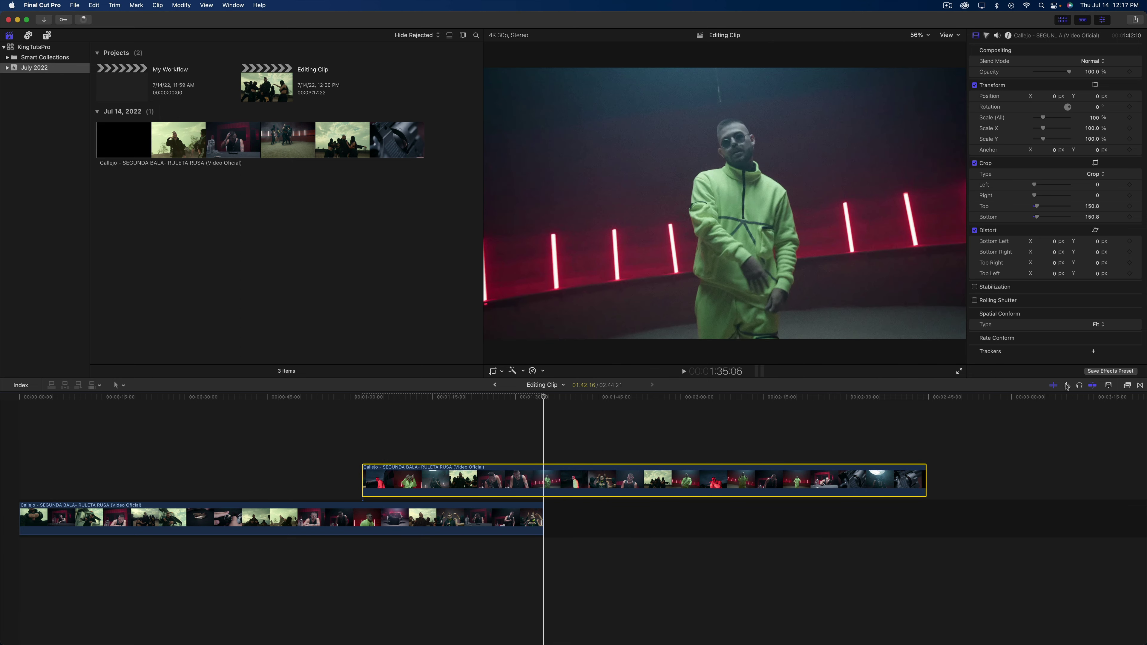
{"action": "left_click", "coordinate": [1063, 19]}
{"action": "left_click_drag", "start_coordinate": [543, 398], "coordinate": [379, 408]}
{"action": "key", "text": "space"}
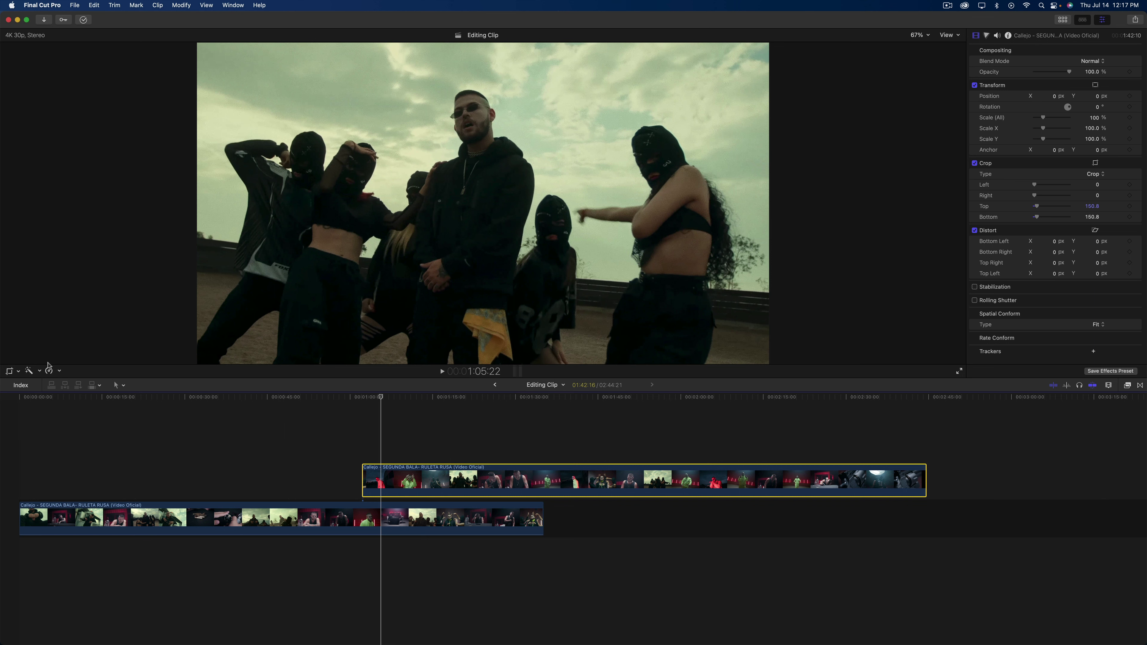
{"action": "left_click", "coordinate": [1109, 21]}
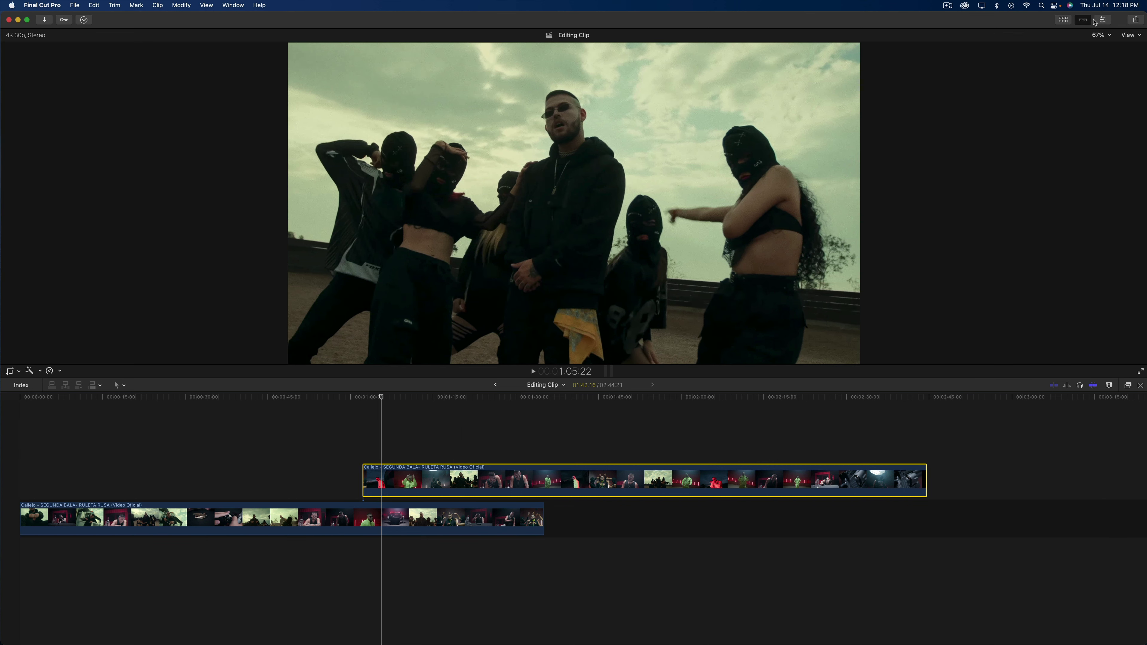
{"action": "left_click", "coordinate": [1109, 20]}
{"action": "left_click", "coordinate": [1106, 22]}
{"action": "left_click", "coordinate": [1103, 20]}
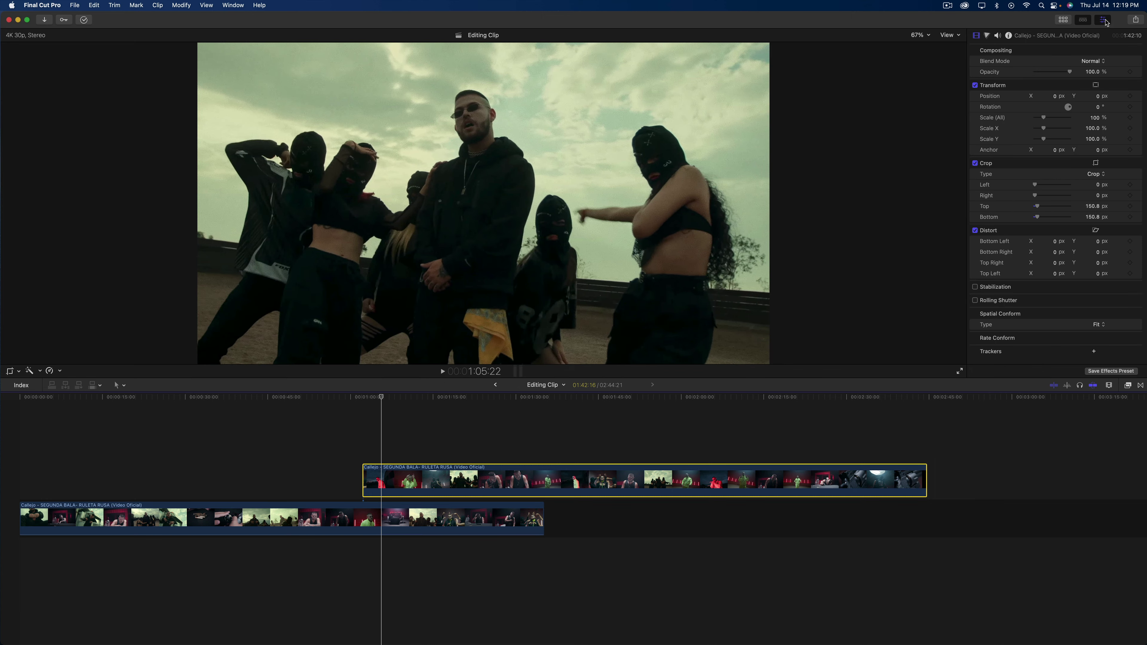
{"action": "left_click", "coordinate": [1135, 21]}
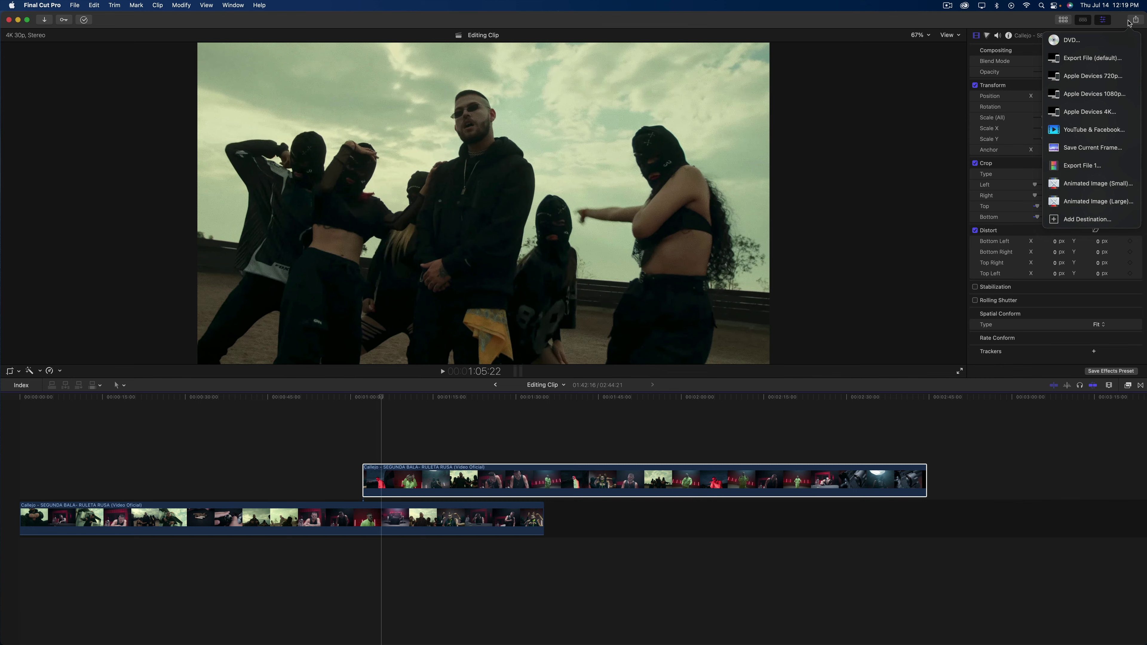
{"action": "left_click", "coordinate": [1128, 23]}
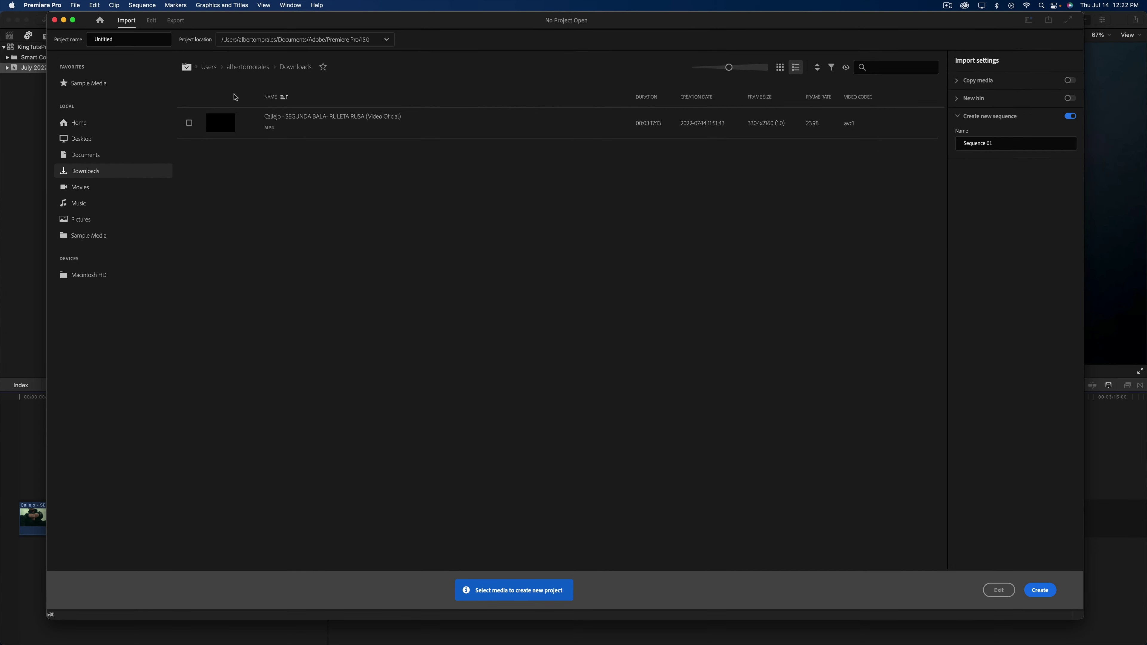
Select the downloaded music video MP4 in Downloads for import
{"action": "left_click", "coordinate": [371, 121]}
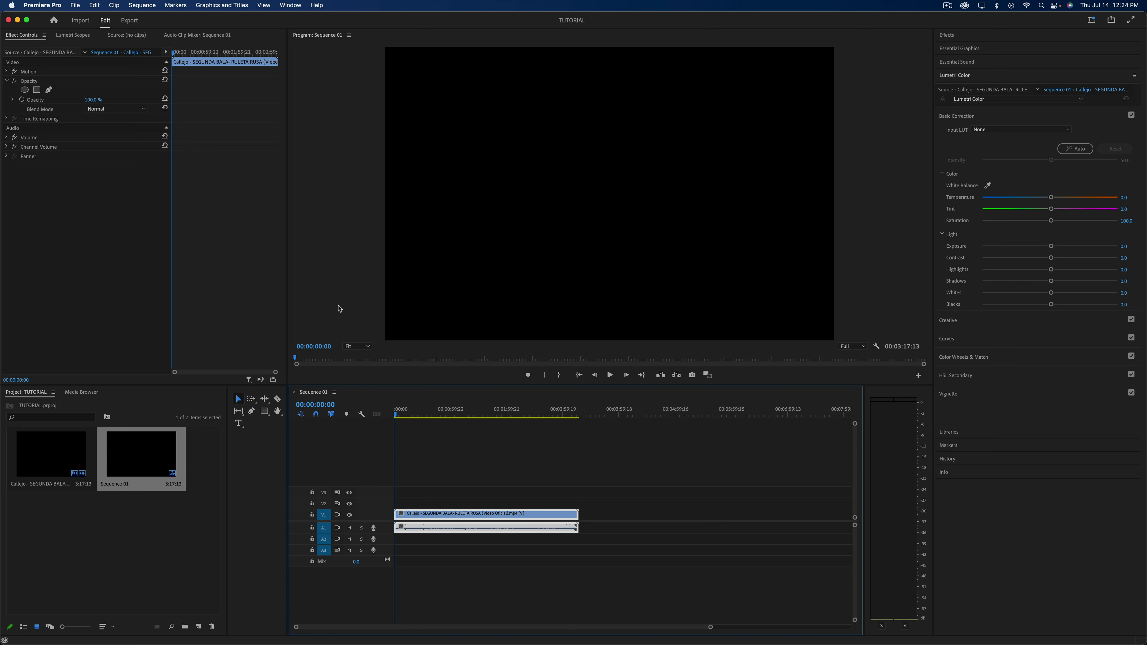
{"action": "left_click", "coordinate": [100, 72]}
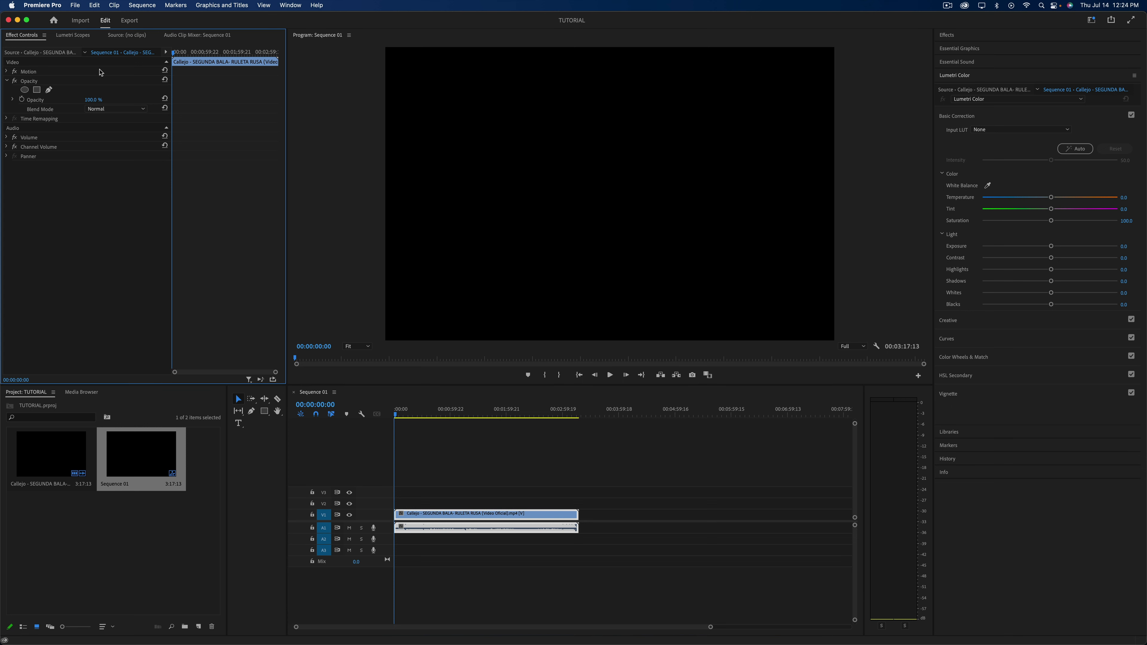
{"action": "left_click", "coordinate": [80, 21]}
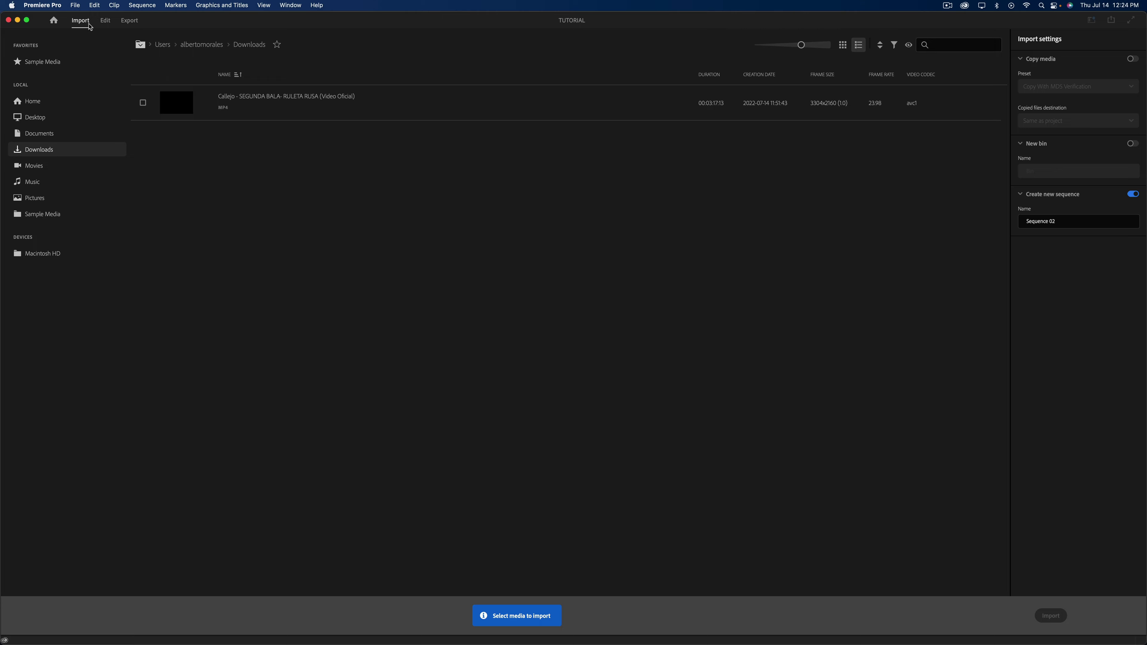
{"action": "left_click", "coordinate": [105, 21]}
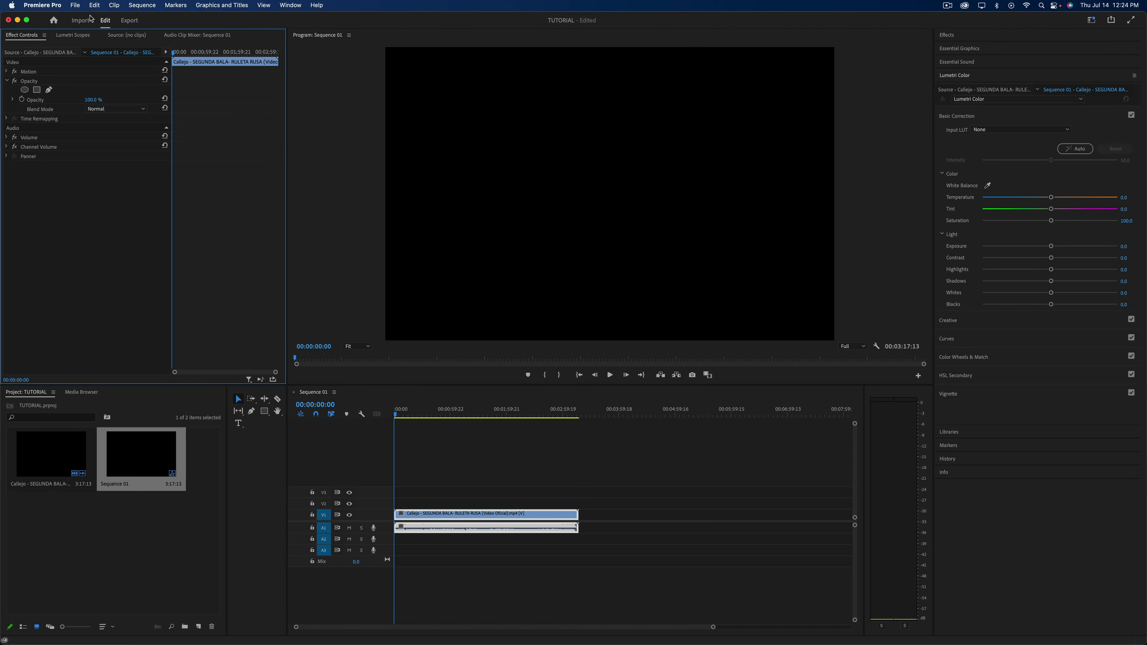
{"action": "left_click", "coordinate": [131, 22]}
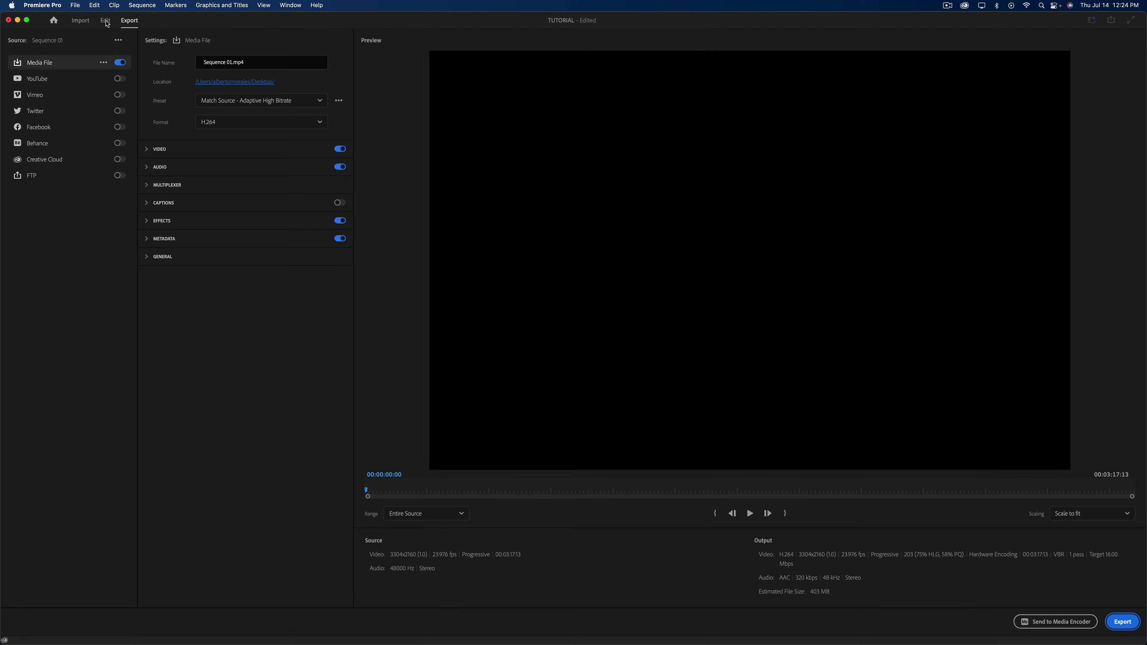
{"action": "left_click", "coordinate": [107, 22]}
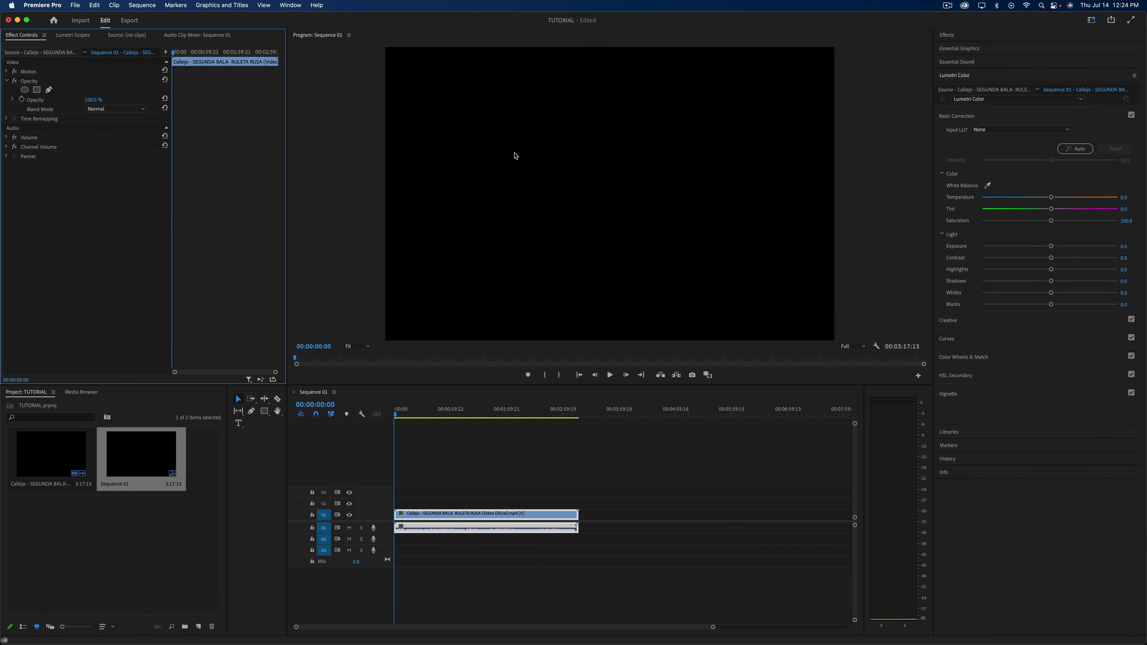
{"action": "left_click", "coordinate": [447, 409]}
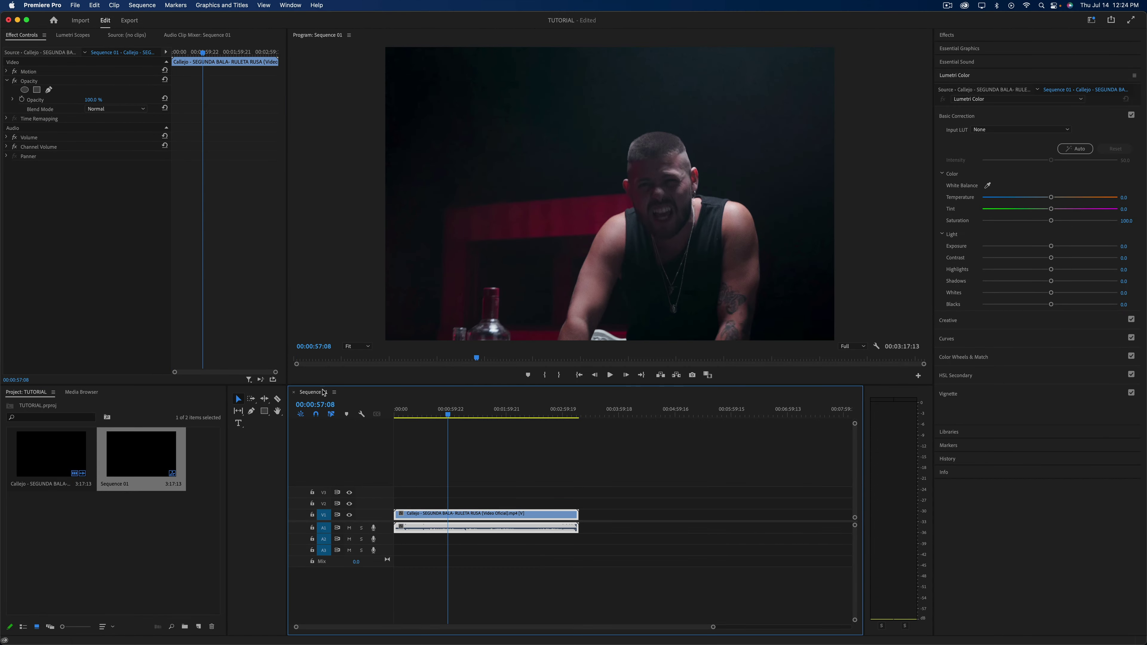
Select the music video clip and place the playhead at 00:01:51:17, zoomed in
{"action": "key", "text": "="}
{"action": "left_click", "coordinate": [478, 605]}
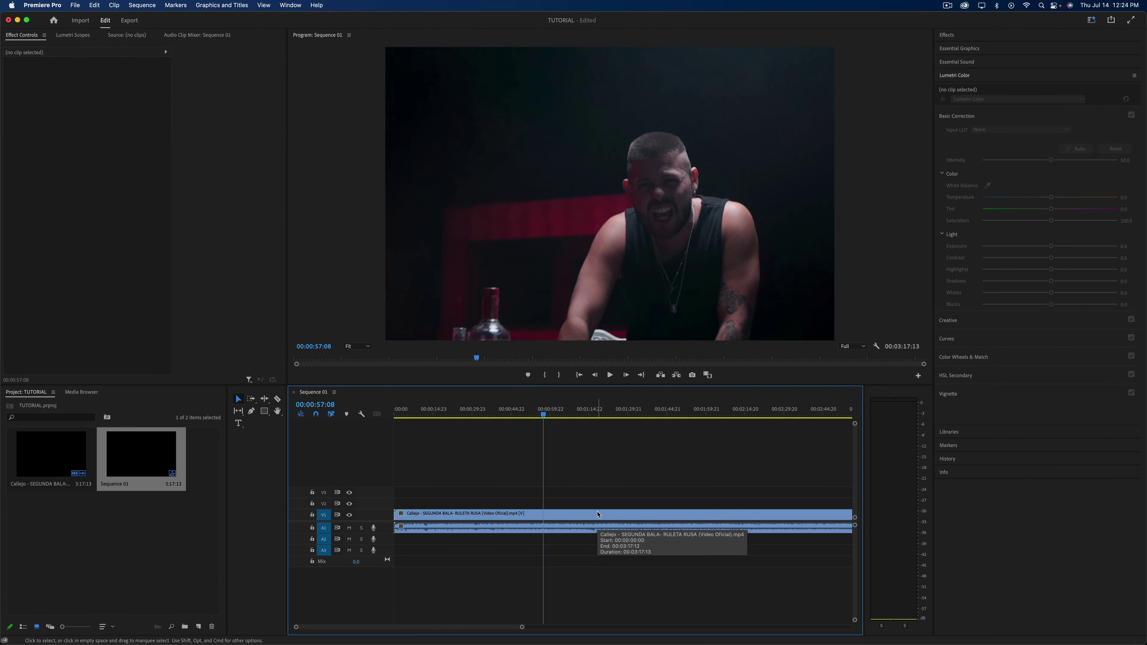
{"action": "left_click", "coordinate": [580, 519]}
{"action": "scroll", "coordinate": [569, 517], "scroll_direction": "right", "scroll_amount": 5}
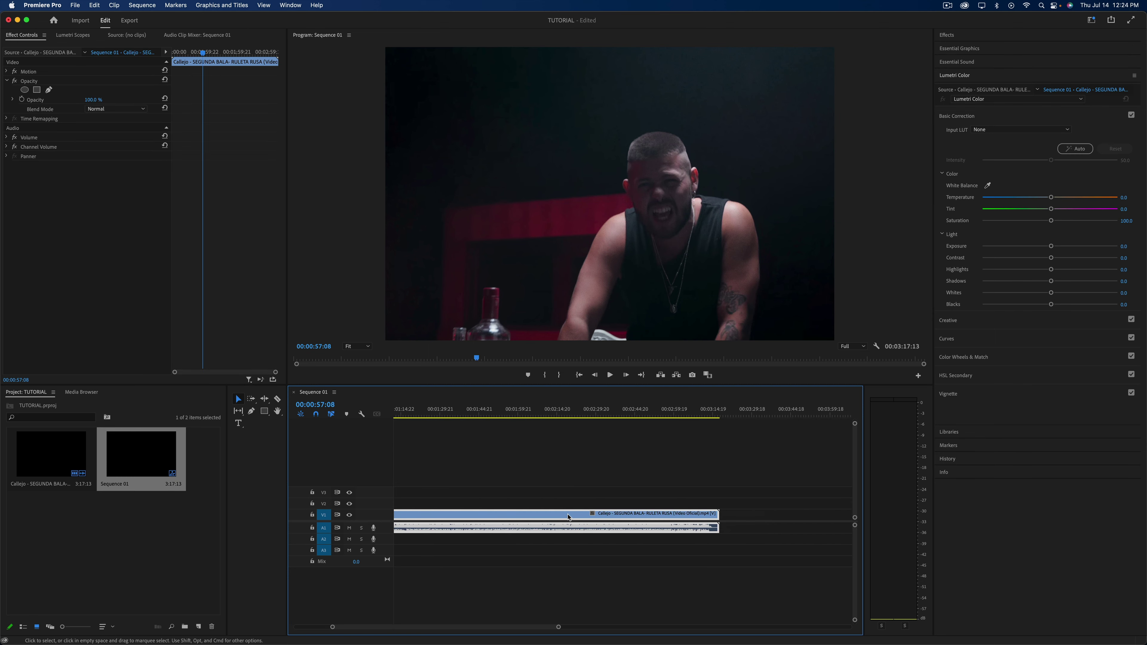
{"action": "scroll", "coordinate": [506, 514], "scroll_direction": "left", "scroll_amount": 4}
{"action": "left_click", "coordinate": [644, 409]}
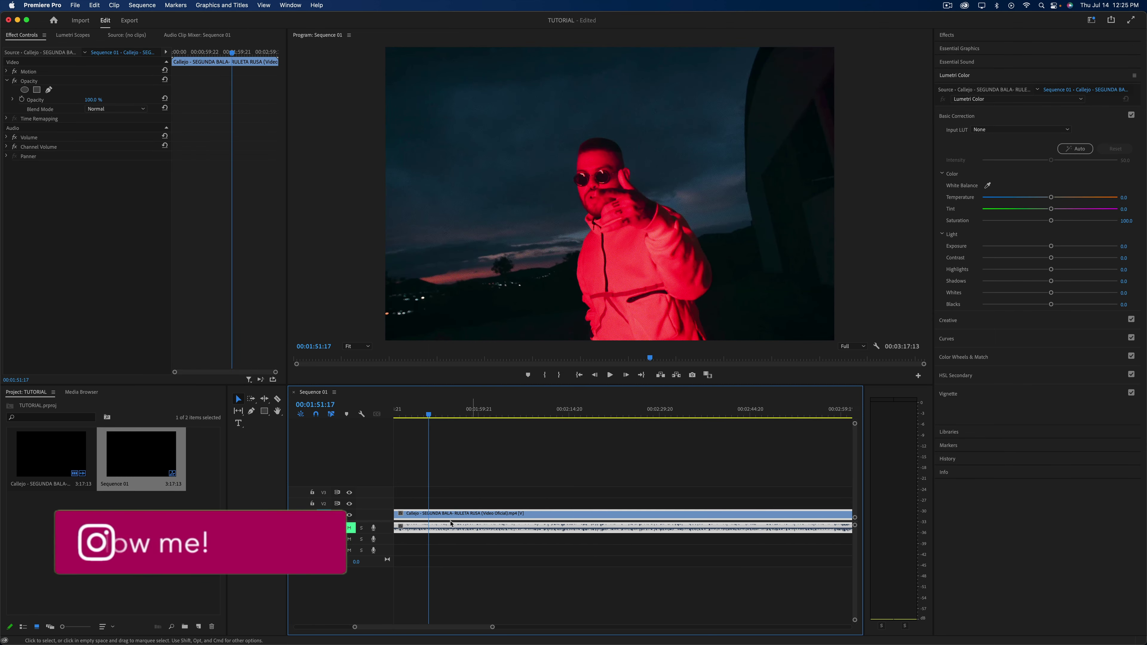
{"action": "key", "text": "="}
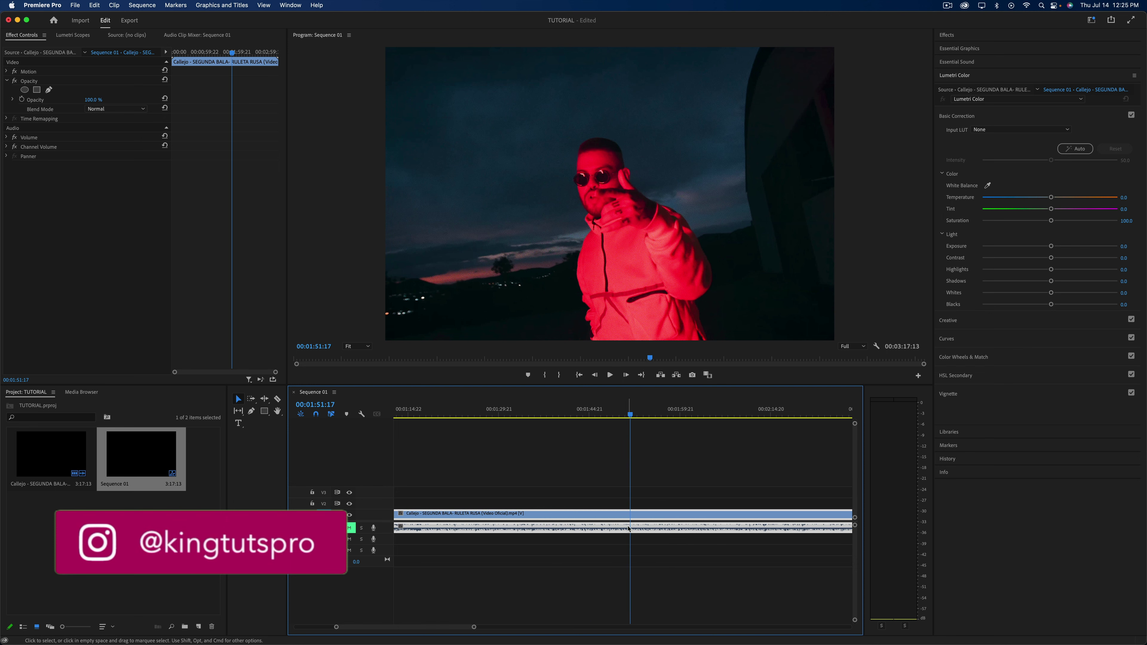
{"action": "scroll", "coordinate": [633, 528], "scroll_direction": "right", "scroll_amount": 2}
Razor the clip at 00:01:51:17, shift the second part later, and select the gap
{"action": "key", "text": "c"}
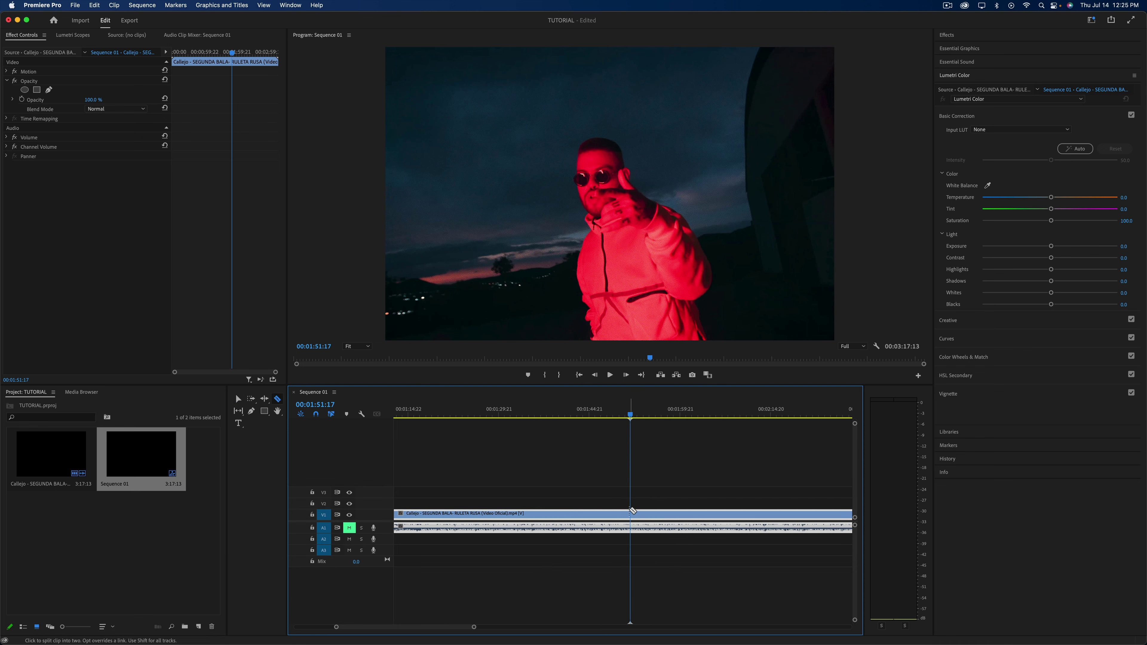
{"action": "left_click", "coordinate": [632, 515]}
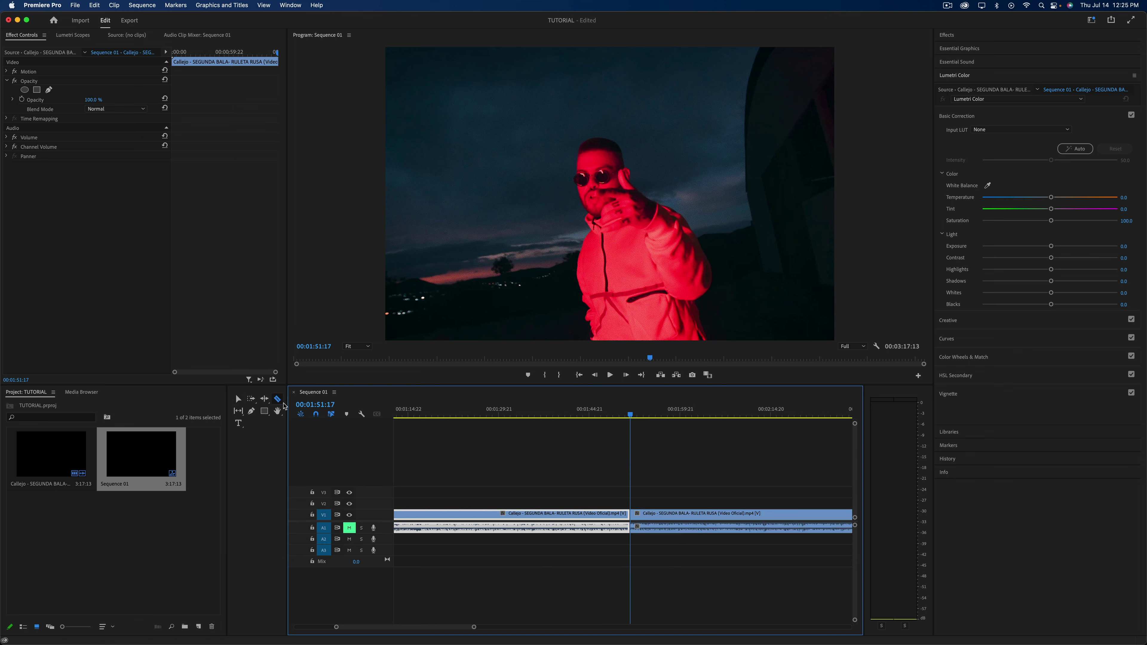
{"action": "key", "text": "v"}
{"action": "scroll", "coordinate": [516, 452], "scroll_direction": "left", "scroll_amount": 5}
{"action": "left_click", "coordinate": [515, 415]}
{"action": "left_click_drag", "start_coordinate": [516, 418], "coordinate": [520, 416]}
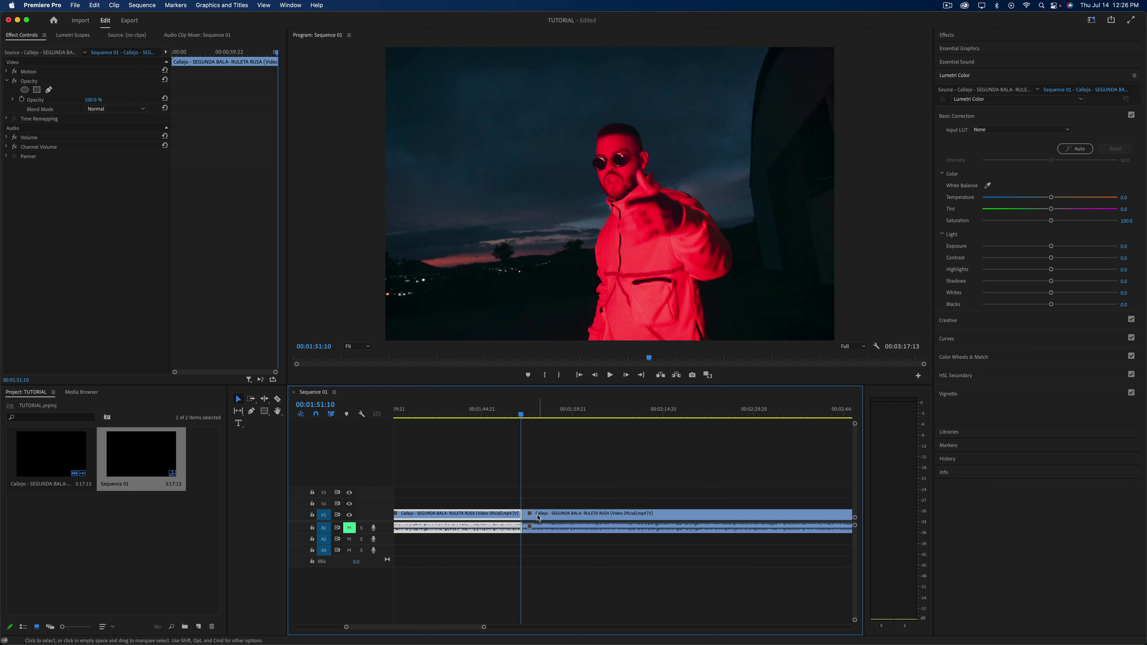
{"action": "left_click_drag", "start_coordinate": [543, 515], "coordinate": [580, 514]}
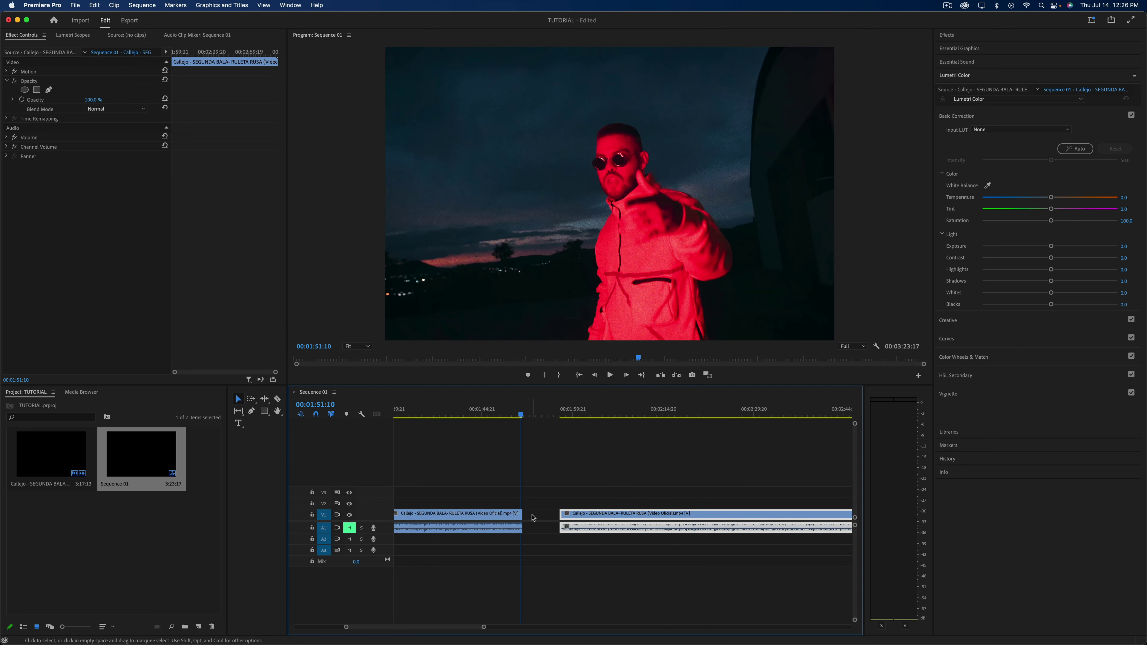
{"action": "left_click", "coordinate": [537, 519]}
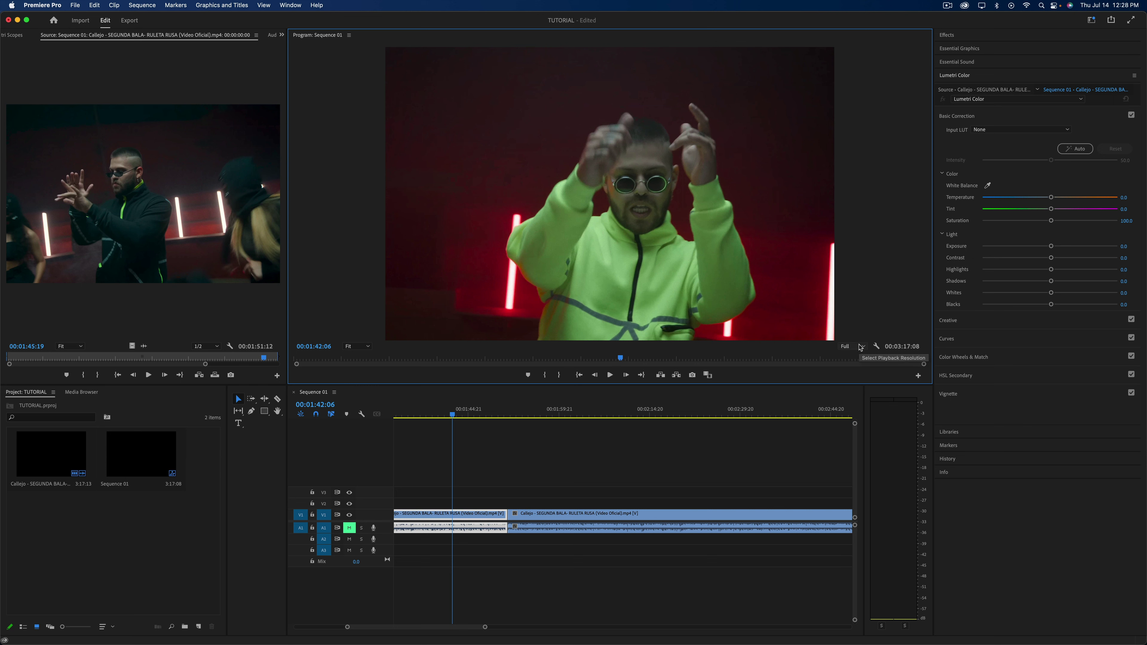
Jump to 00:01:43:14 and set the Program monitor playback resolution to 1/2
{"action": "left_click", "coordinate": [461, 416]}
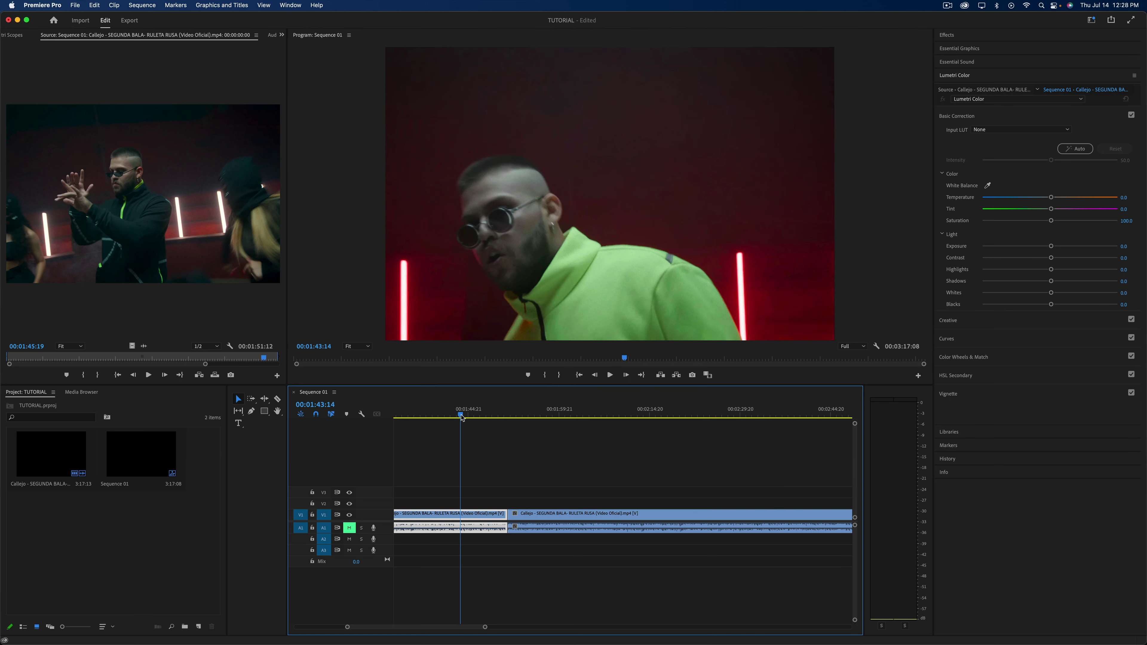
{"action": "key", "text": "space"}
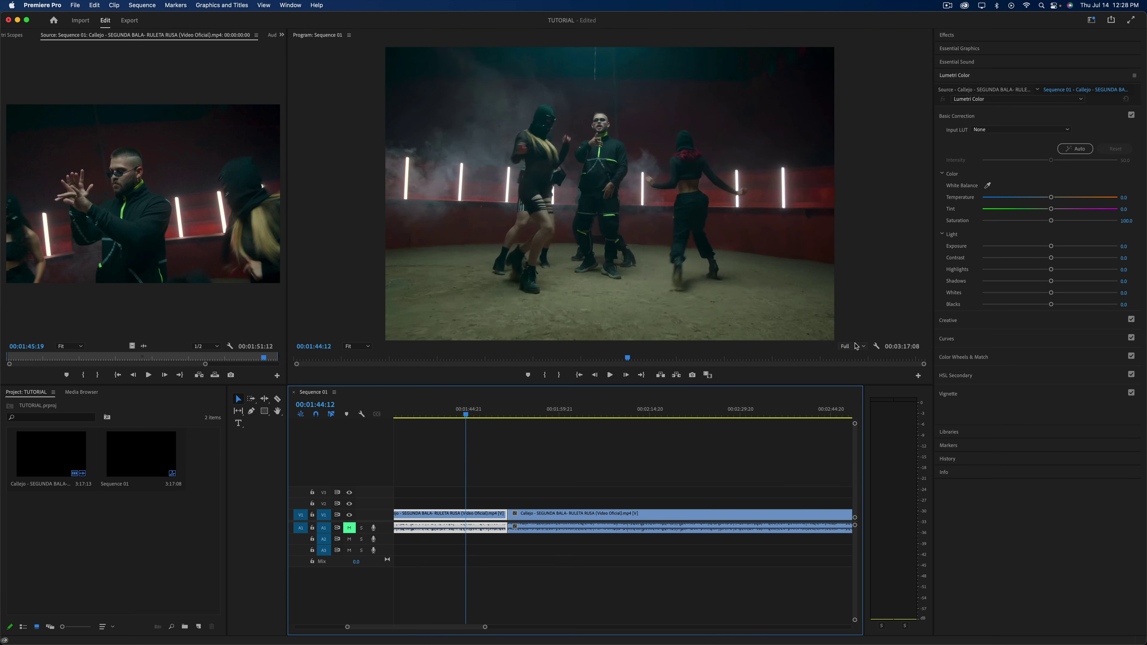
{"action": "left_click", "coordinate": [855, 347]}
{"action": "left_click", "coordinate": [852, 364]}
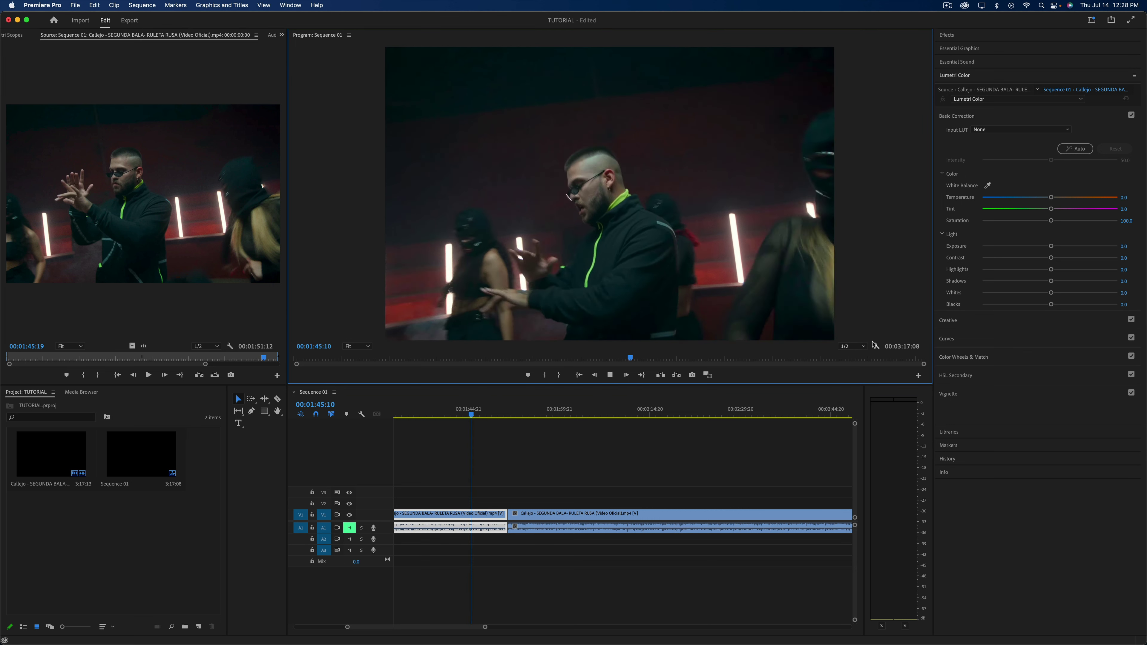
Preview playback at 1/4 and then 1/8 resolution, then expand the Effects panel
{"action": "left_click", "coordinate": [855, 347]}
{"action": "left_click", "coordinate": [855, 375]}
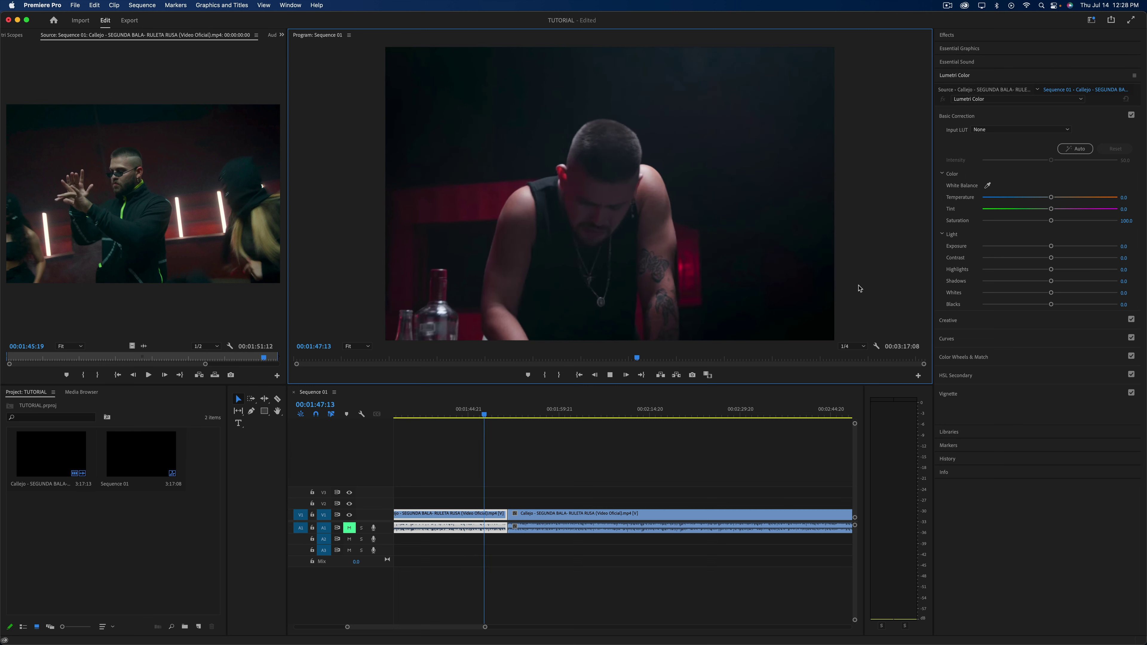
{"action": "left_click", "coordinate": [853, 346]}
{"action": "left_click", "coordinate": [854, 384]}
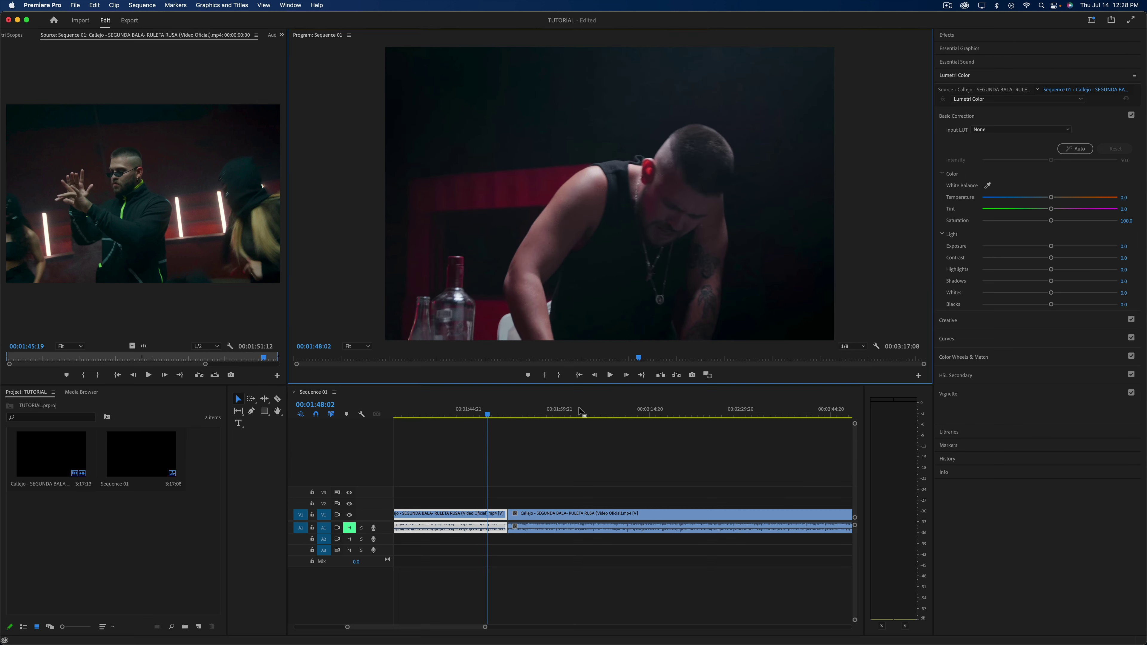
{"action": "key", "text": "space"}
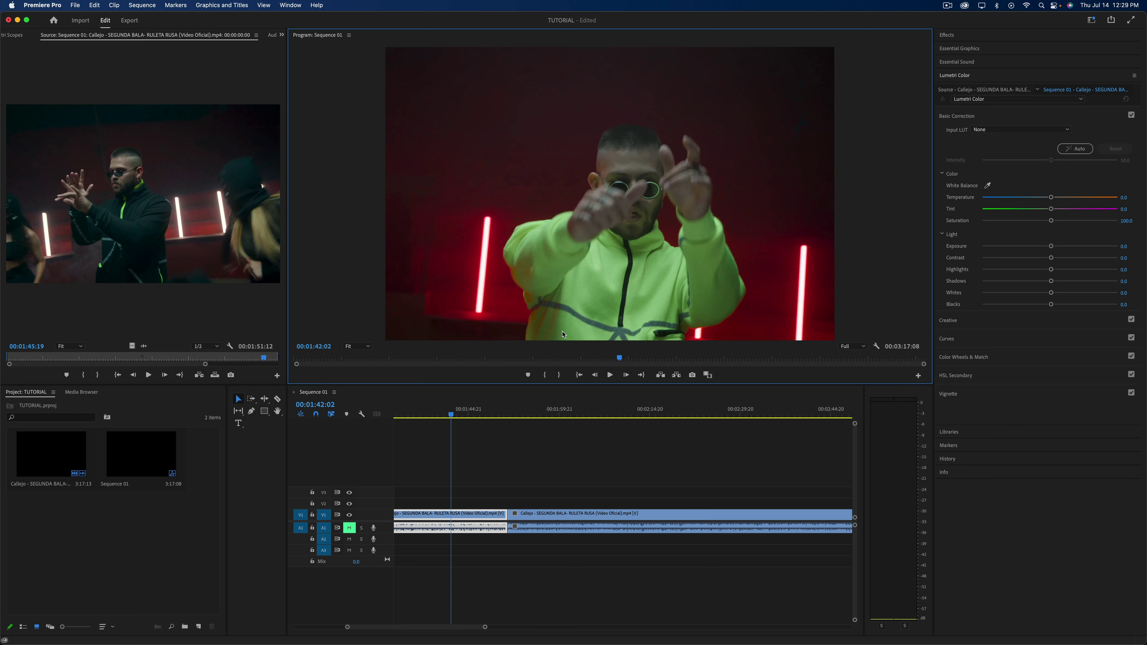
{"action": "left_click", "coordinate": [980, 36]}
Expand the Essential Graphics, Lumetri Color, Libraries, History and Info panels in turn
{"action": "left_click", "coordinate": [971, 140]}
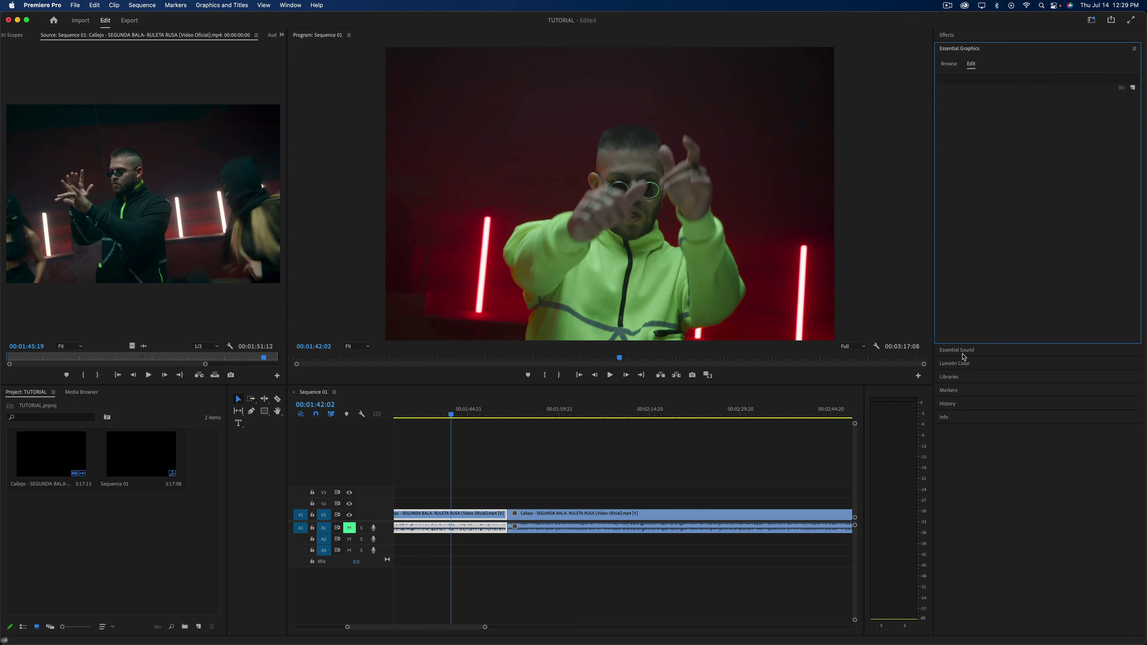
{"action": "left_click", "coordinate": [963, 243]}
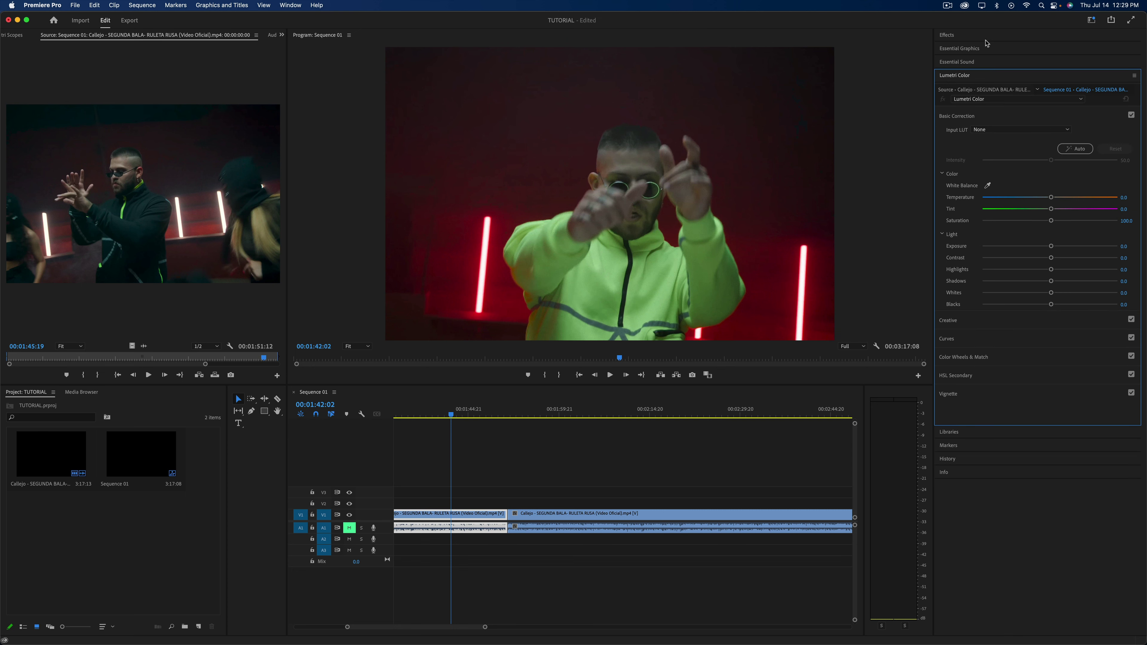
{"action": "left_click", "coordinate": [956, 433]}
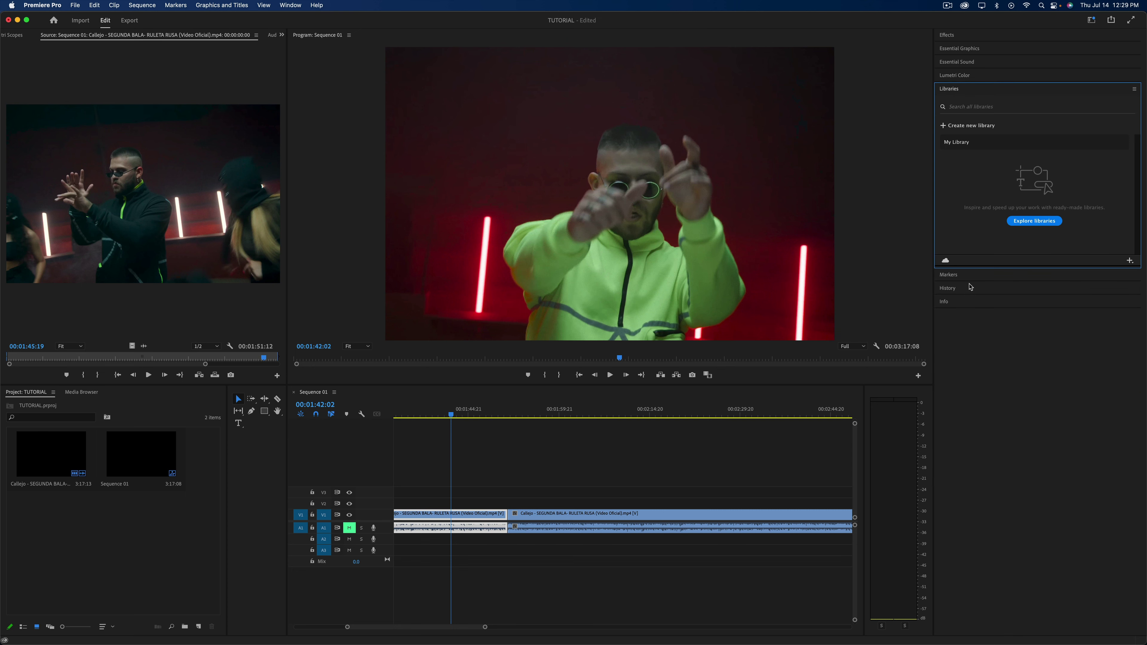
{"action": "left_click", "coordinate": [951, 290]}
{"action": "left_click", "coordinate": [950, 249]}
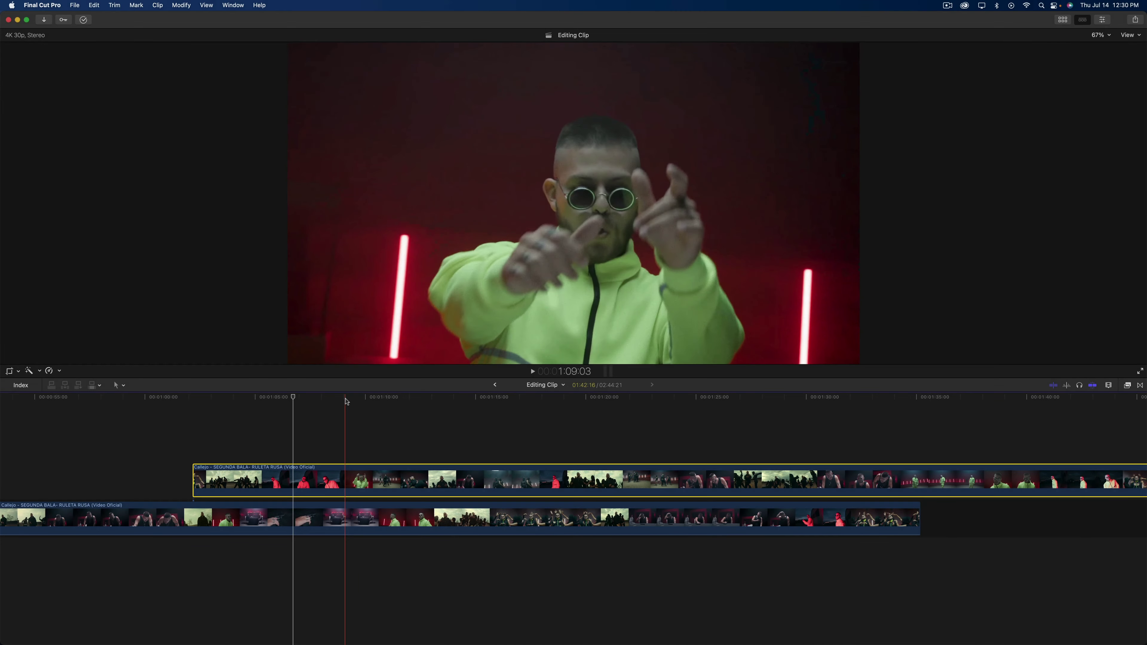
Move to the masked dancers shot at 1:16:07 and show the Video inspector
{"action": "left_click", "coordinate": [374, 401]}
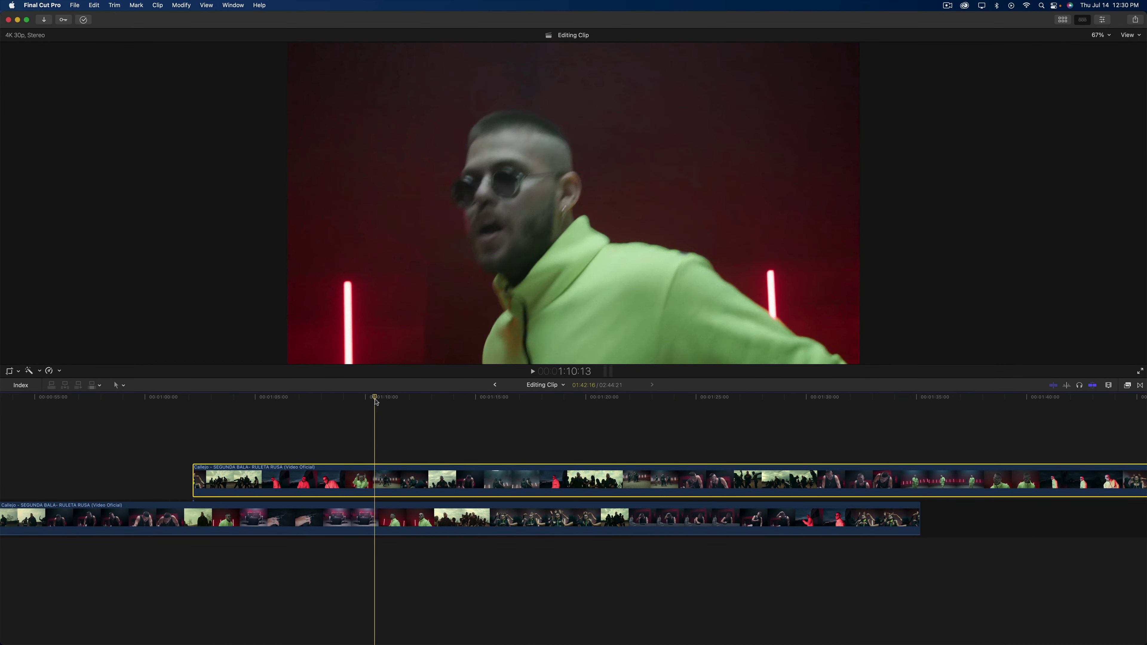
{"action": "scroll", "coordinate": [378, 403], "scroll_direction": "right", "scroll_amount": 4}
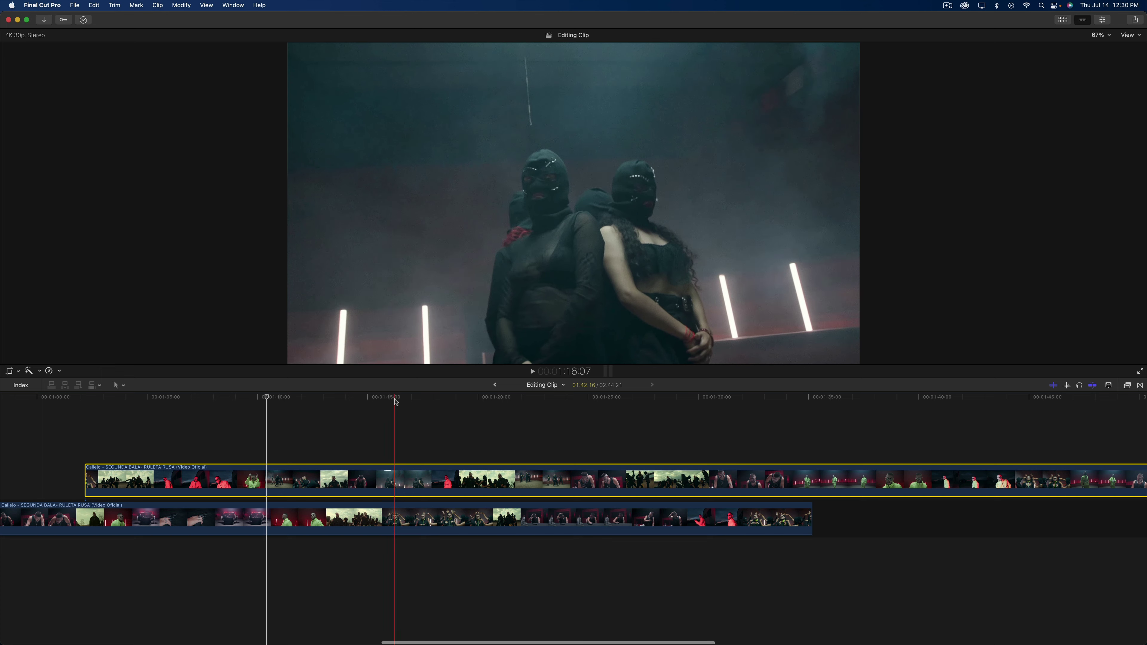
{"action": "left_click", "coordinate": [395, 401]}
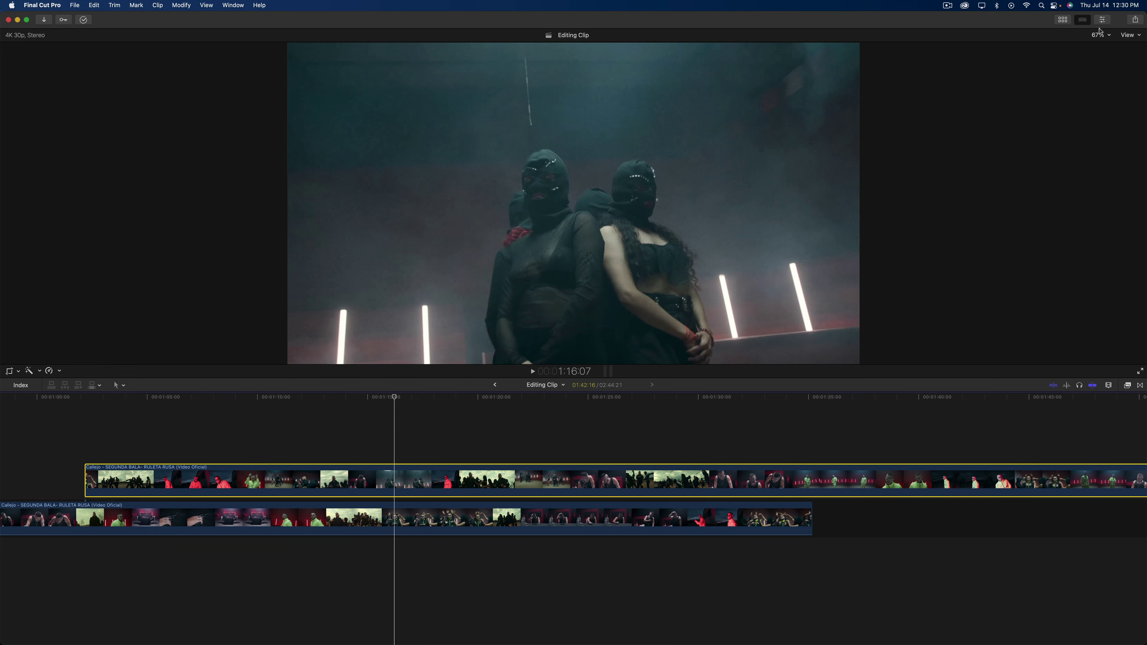
{"action": "left_click", "coordinate": [1103, 20]}
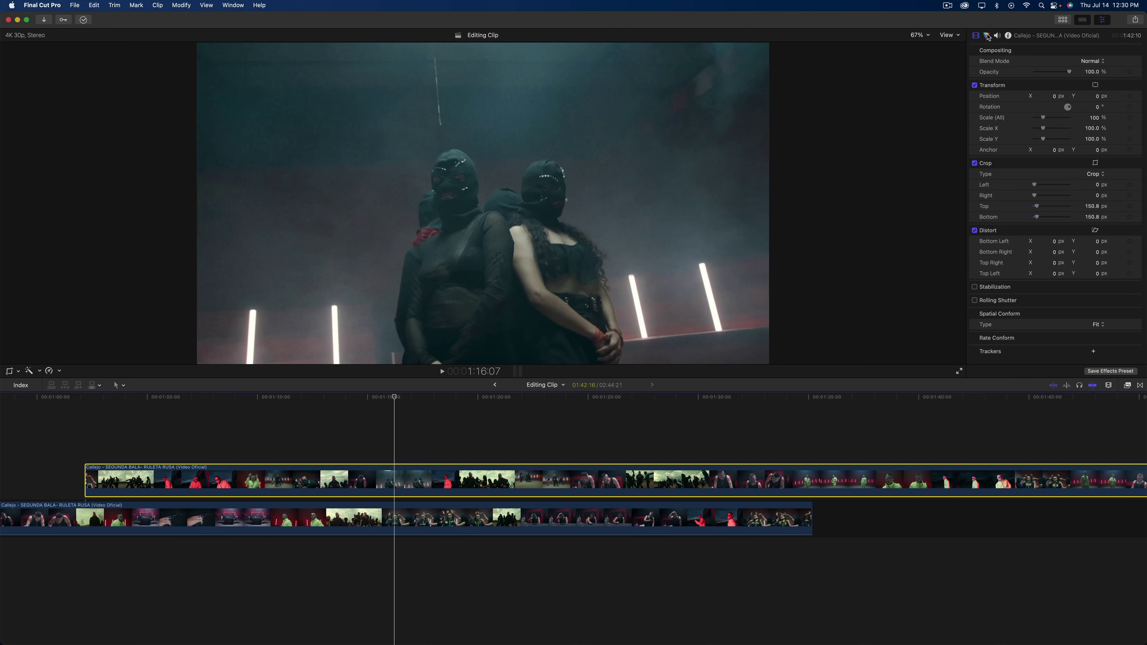
Open the Color inspector, try a Color Board midtones hue shift, and undo it
{"action": "left_click", "coordinate": [987, 35]}
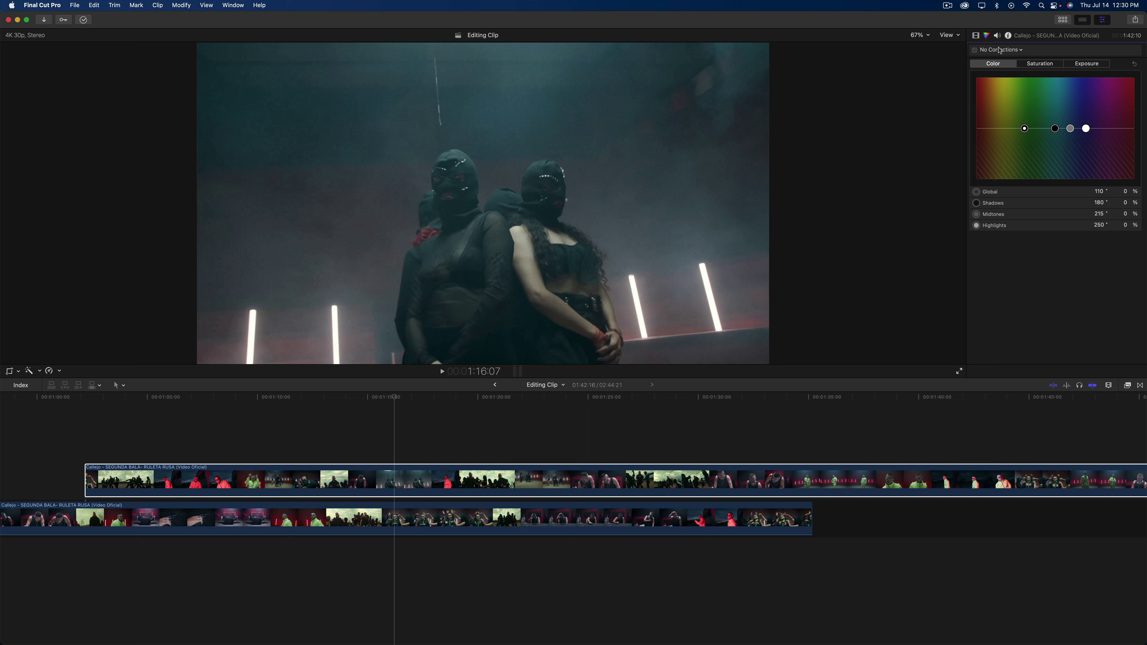
{"action": "left_click", "coordinate": [1016, 50]}
{"action": "key", "text": "Escape"}
{"action": "mouse_move", "coordinate": [1068, 129]}
{"action": "left_mouse_down"}
{"action": "mouse_move", "coordinate": [1065, 103]}
{"action": "mouse_move", "coordinate": [1068, 129]}
{"action": "mouse_move", "coordinate": [1087, 118]}
{"action": "left_mouse_up"}
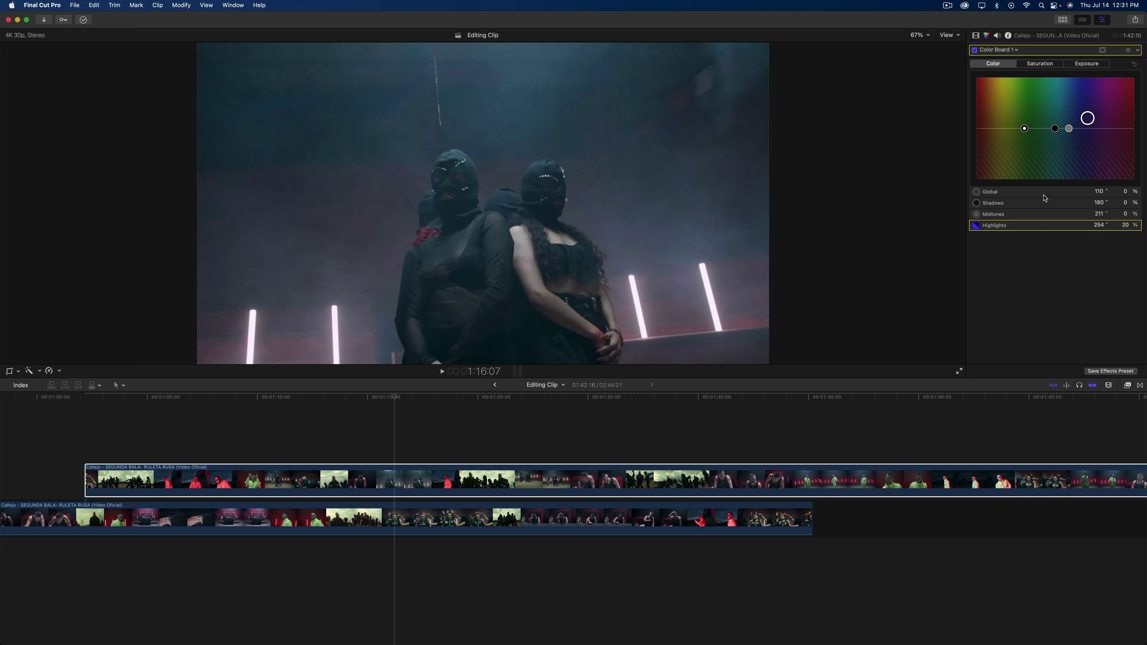
{"action": "key", "text": "super+z"}
Add Color Wheels and Color Curves corrections, undoing a teal wheel test in between
{"action": "left_click", "coordinate": [998, 49]}
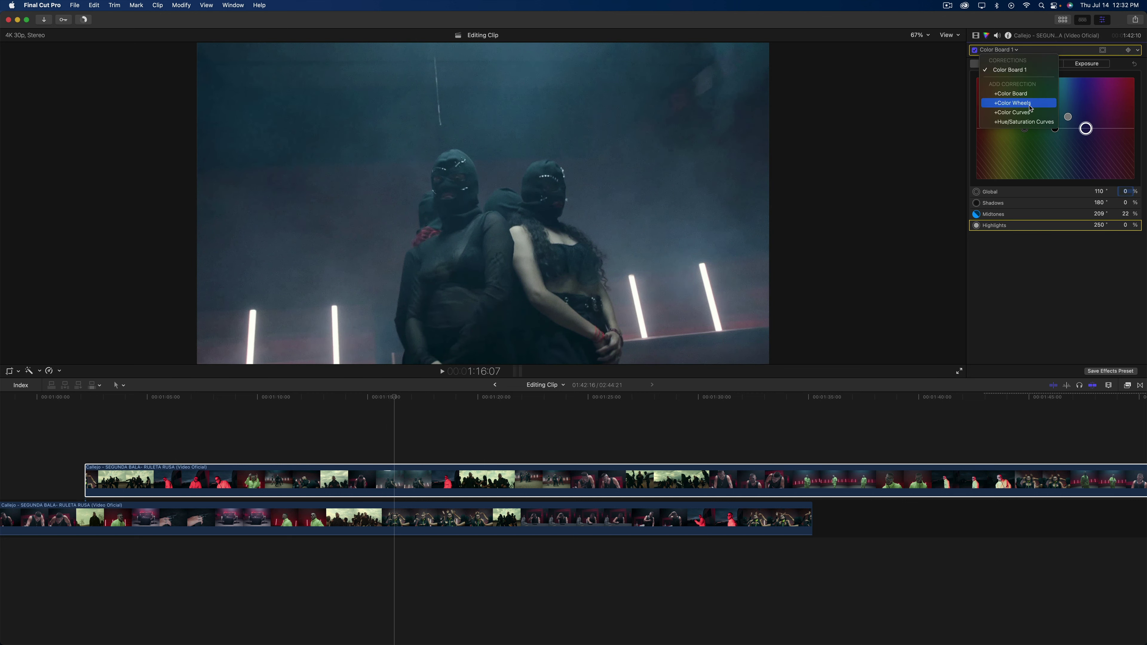
{"action": "left_click", "coordinate": [1027, 102]}
{"action": "mouse_move", "coordinate": [1051, 112]}
{"action": "left_mouse_down"}
{"action": "mouse_move", "coordinate": [1050, 102]}
{"action": "mouse_move", "coordinate": [1058, 119]}
{"action": "mouse_move", "coordinate": [1053, 104]}
{"action": "left_mouse_up"}
{"action": "key", "text": "super+z"}
{"action": "left_click", "coordinate": [1000, 50]}
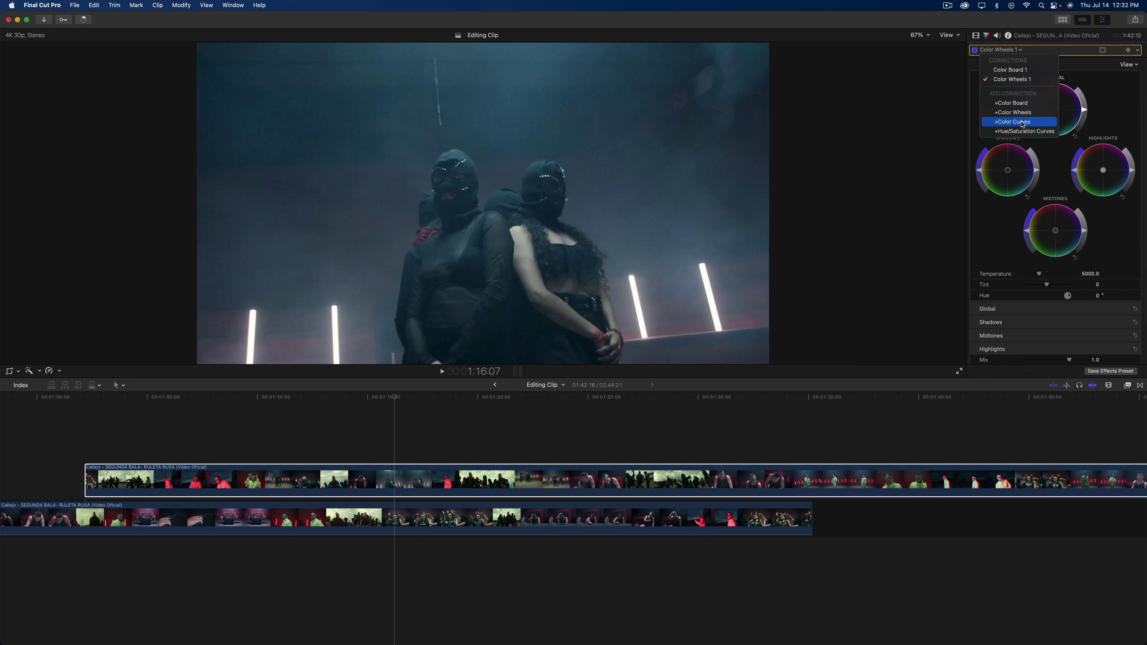
{"action": "left_click", "coordinate": [1015, 122]}
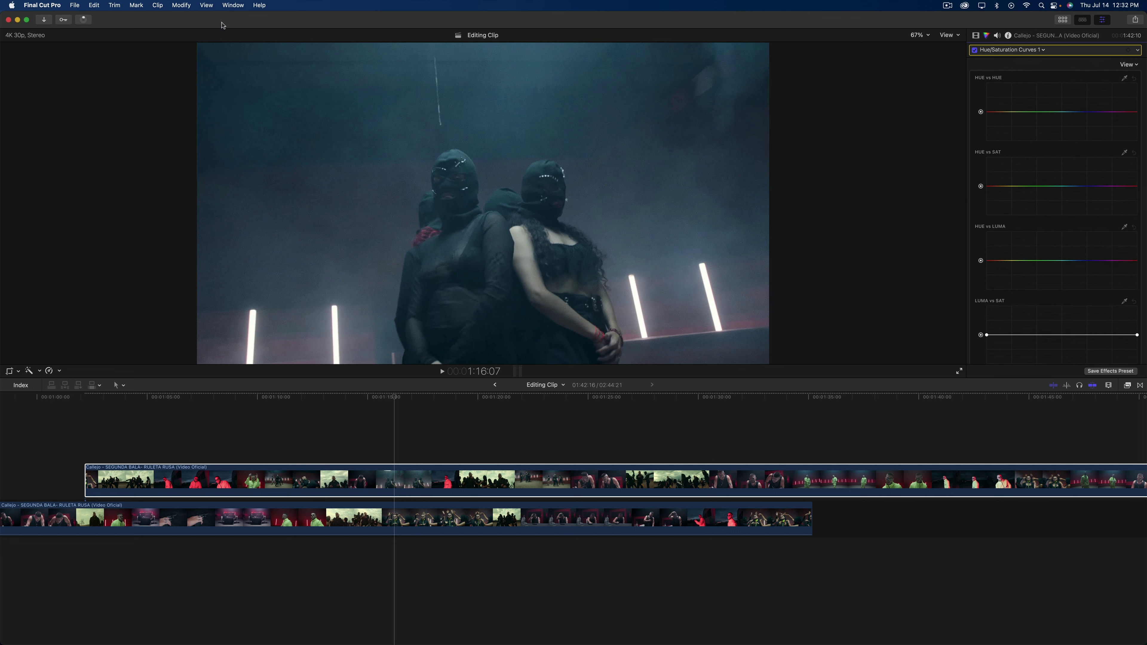
Switch to the Color & Effects workspace from Window > Workspaces
{"action": "left_click", "coordinate": [233, 6]}
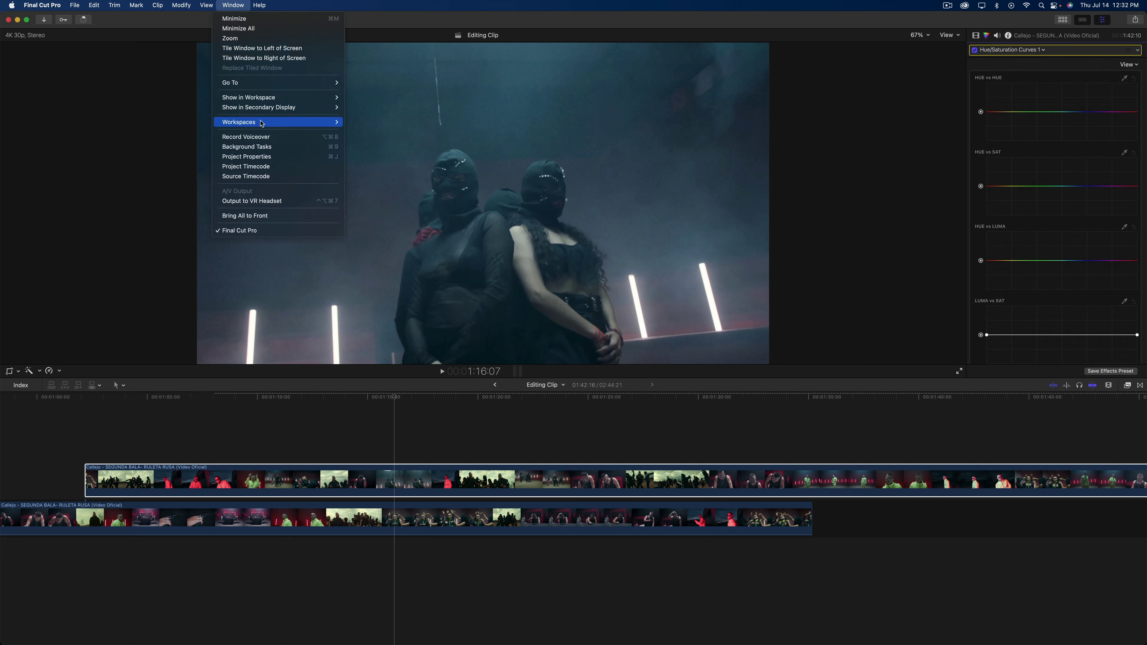
{"action": "mouse_move", "coordinate": [275, 123]}
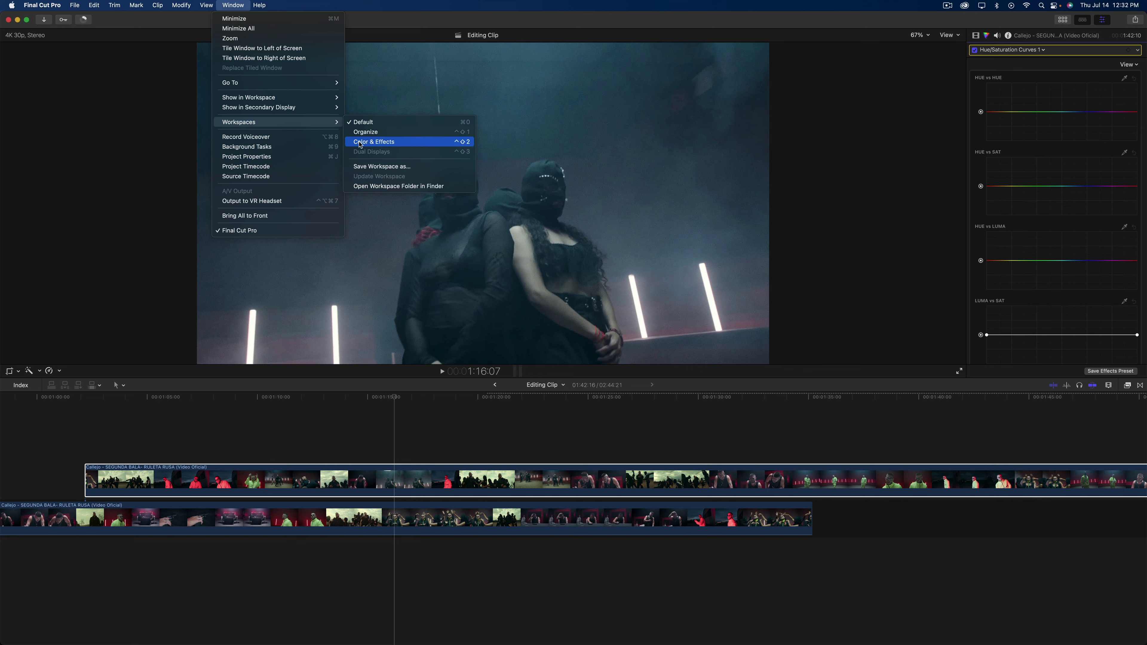
{"action": "left_click", "coordinate": [383, 141]}
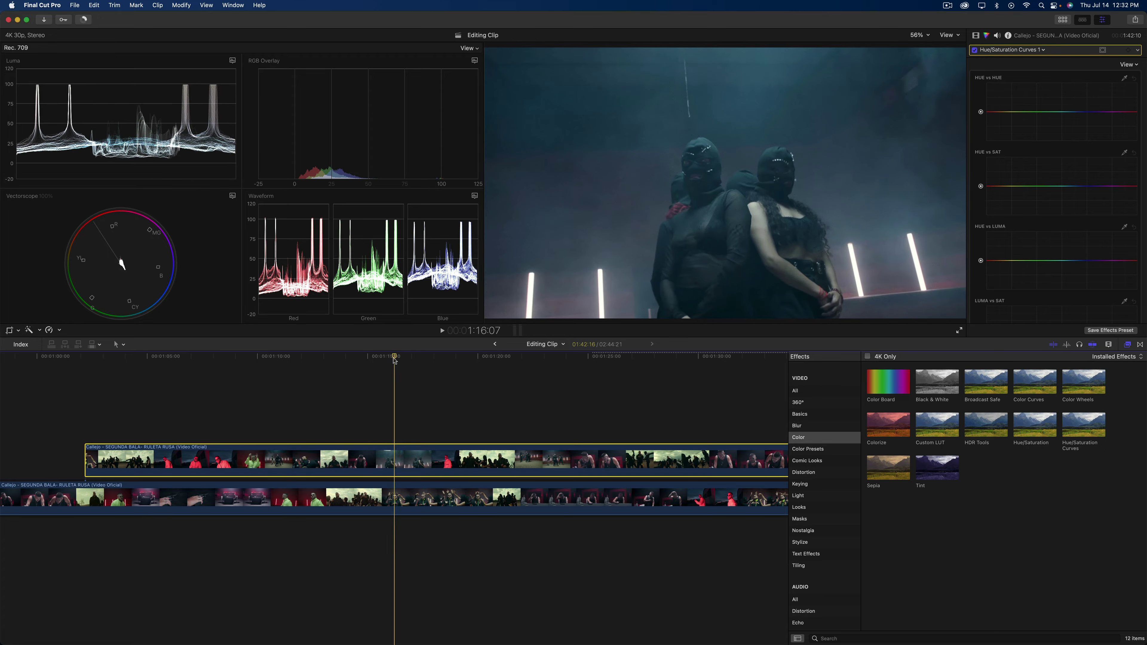
Check shots around 1:09 and 1:10:14, step to the next edit, and open the scopes View menu
{"action": "left_click_drag", "start_coordinate": [385, 356], "coordinate": [266, 358]}
{"action": "left_click", "coordinate": [20, 49]}
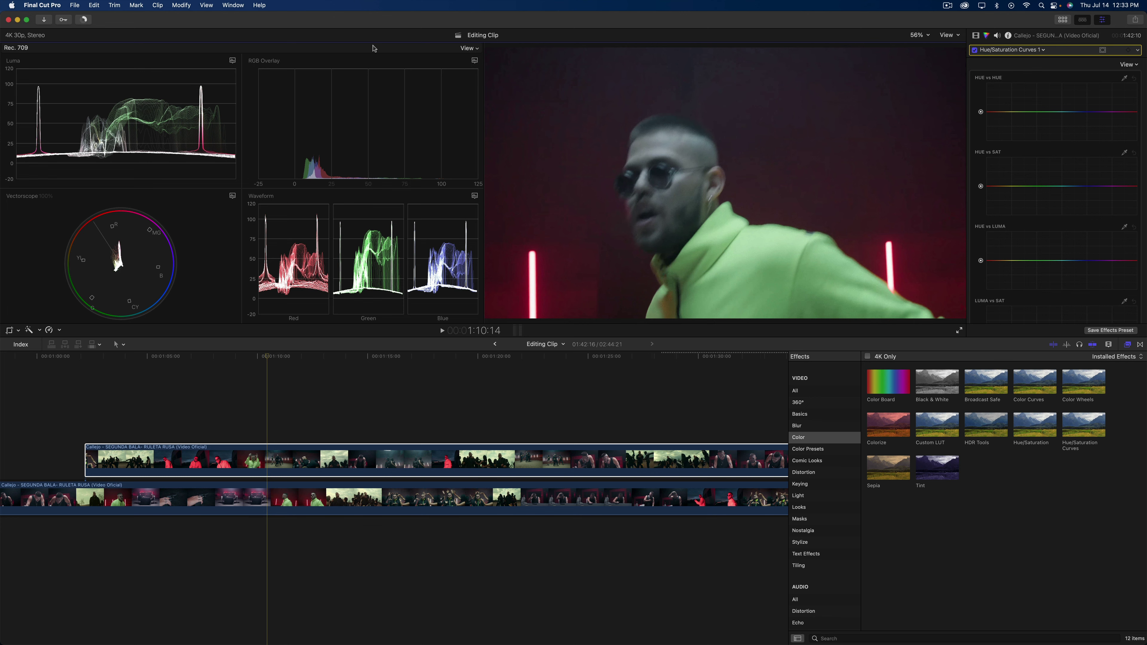
{"action": "key", "text": "Down"}
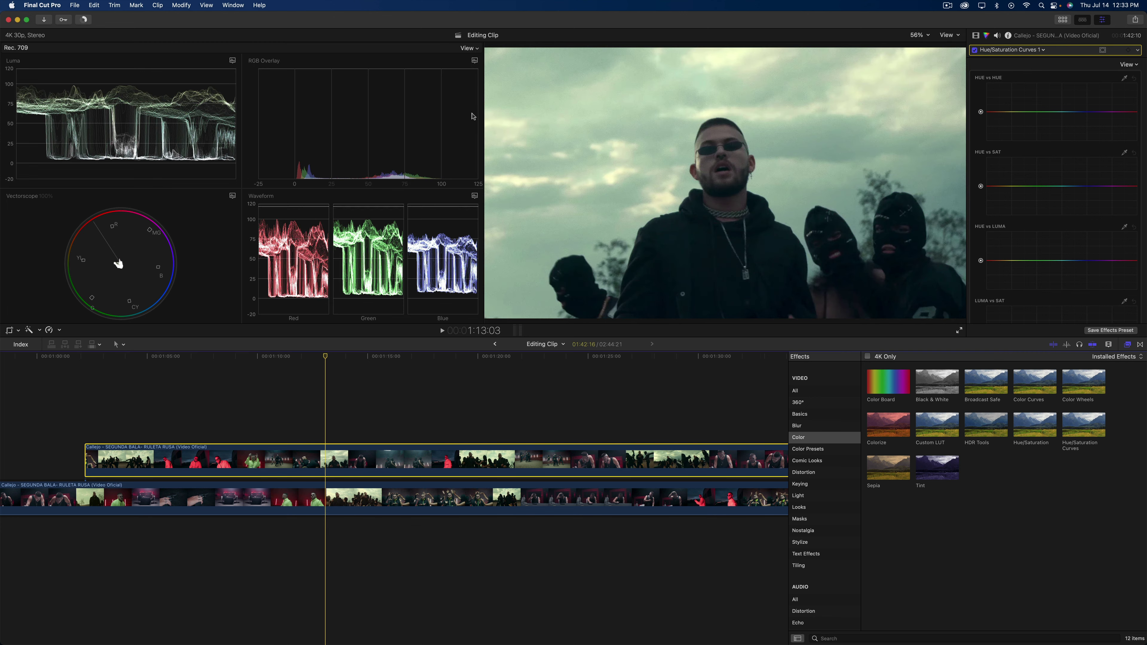
{"action": "left_click", "coordinate": [471, 50]}
{"action": "left_click", "coordinate": [472, 50]}
{"action": "left_click", "coordinate": [469, 50]}
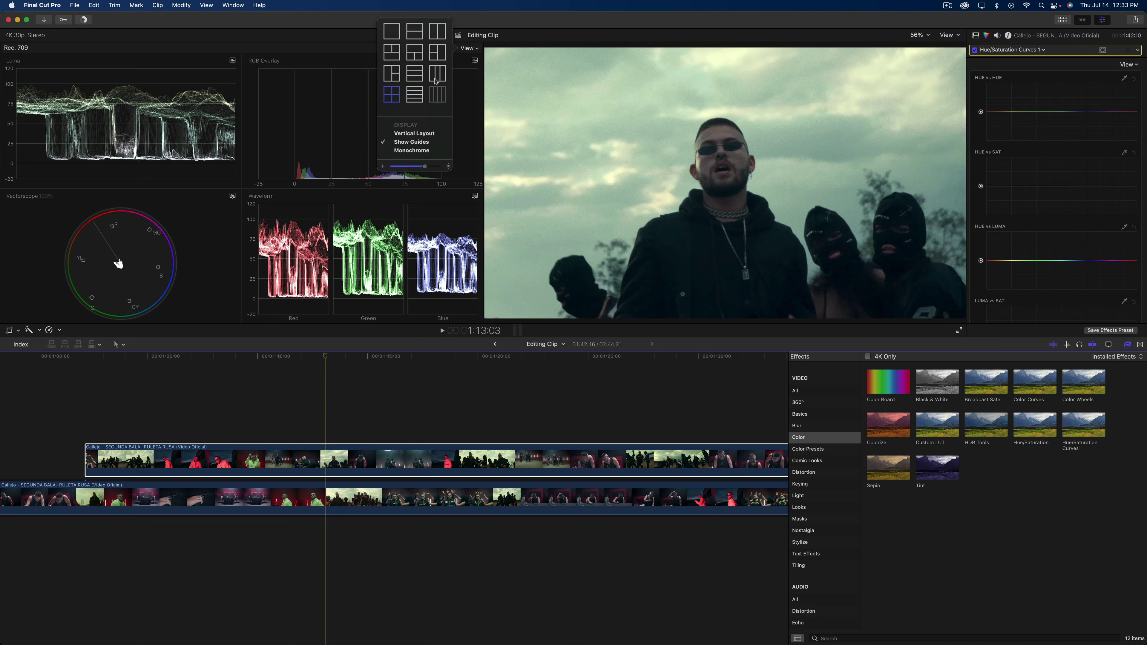
Show the large vectorscope with luma and RGB overlay, scrubbing from 1:13:19 back to about 1:08
{"action": "left_click", "coordinate": [398, 80]}
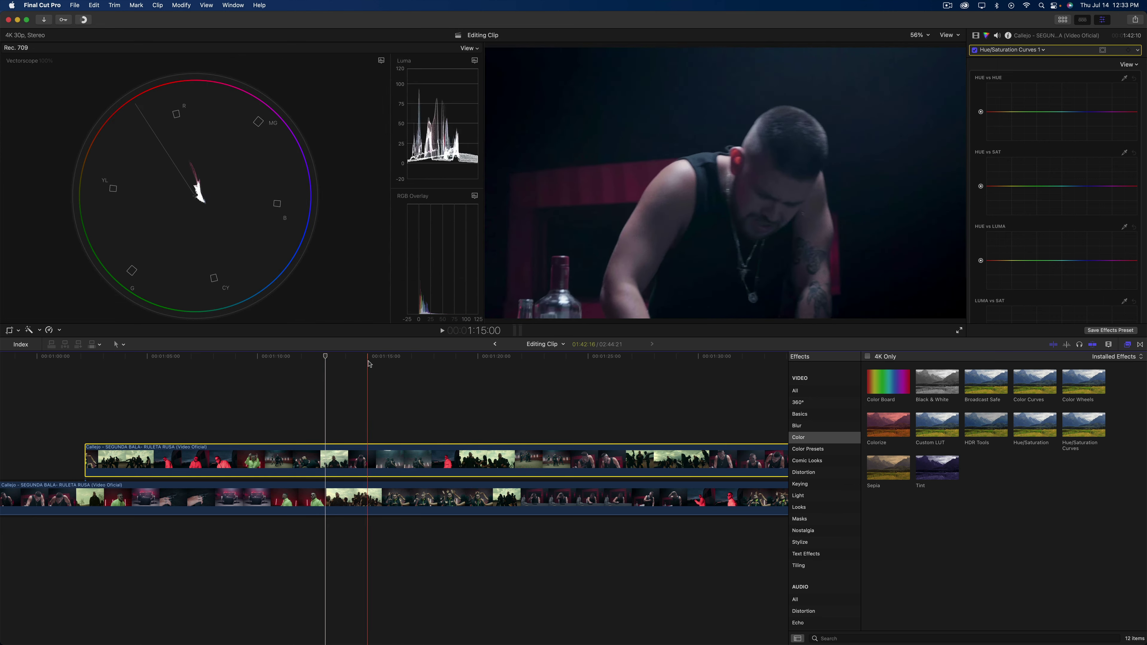
{"action": "left_click_drag", "start_coordinate": [369, 363], "coordinate": [338, 362]}
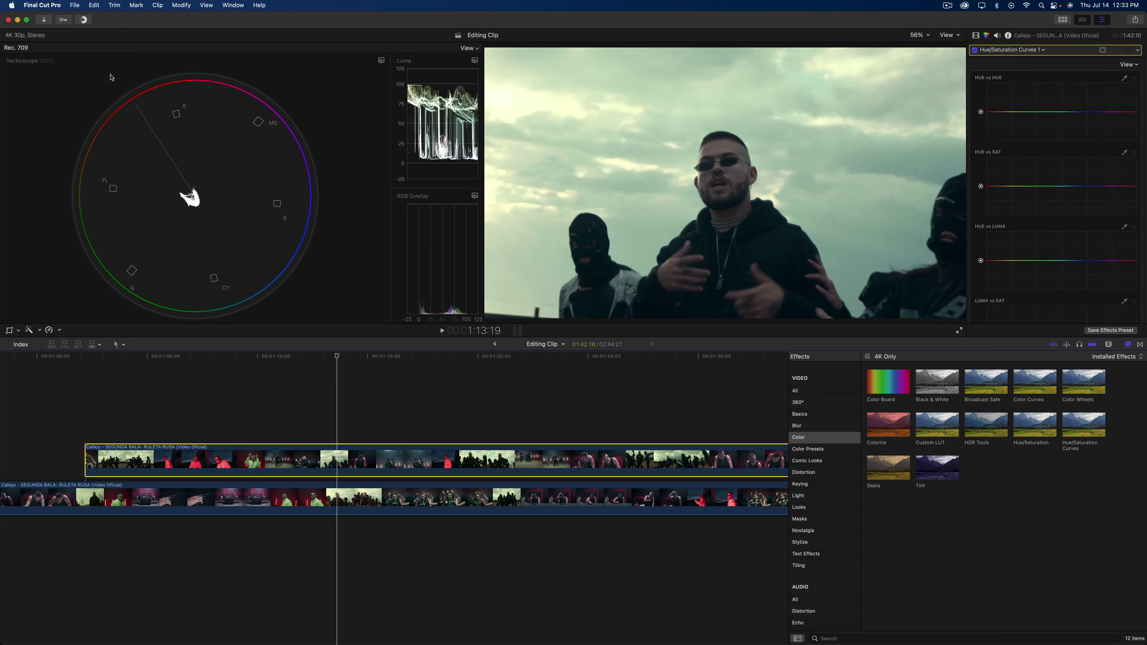
{"action": "left_click", "coordinate": [185, 124]}
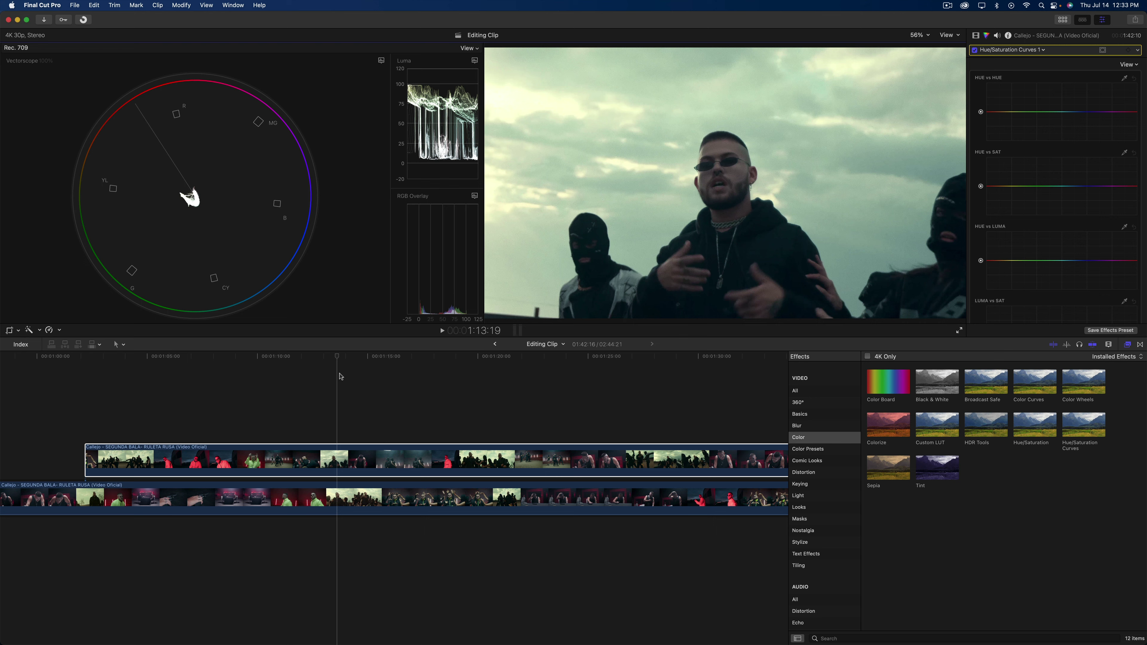
{"action": "left_click_drag", "start_coordinate": [338, 357], "coordinate": [218, 364]}
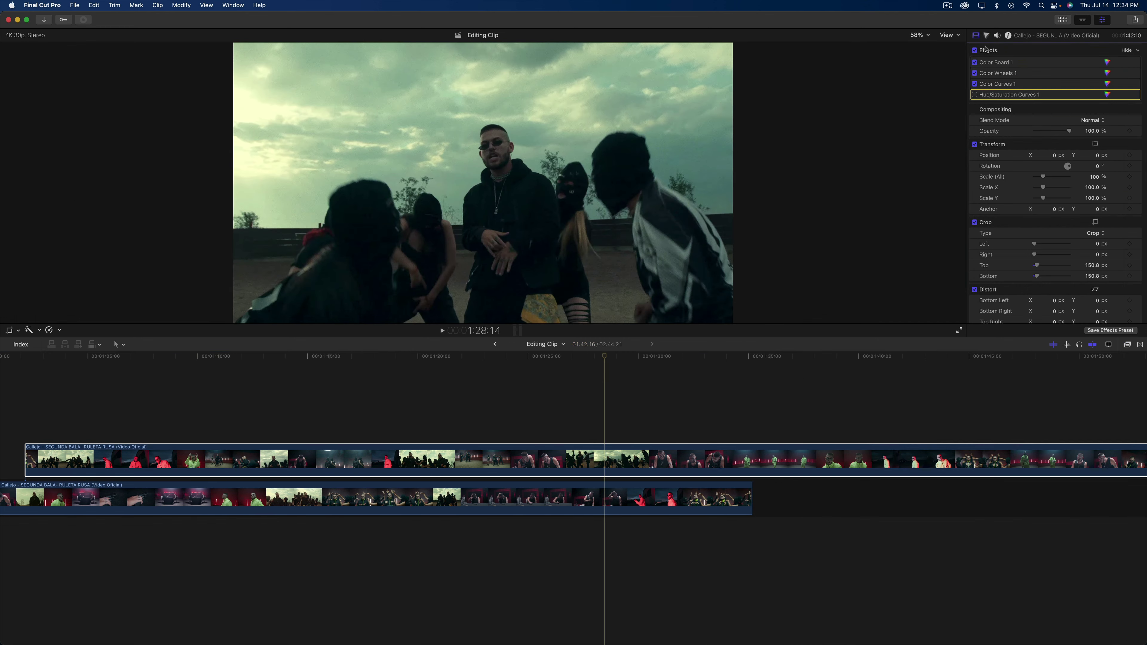
Disable the clip's four colour corrections and browse the Color effects, selecting Broadcast Safe
{"action": "left_click", "coordinate": [974, 50]}
{"action": "scroll", "coordinate": [726, 380], "scroll_direction": "right", "scroll_amount": 2}
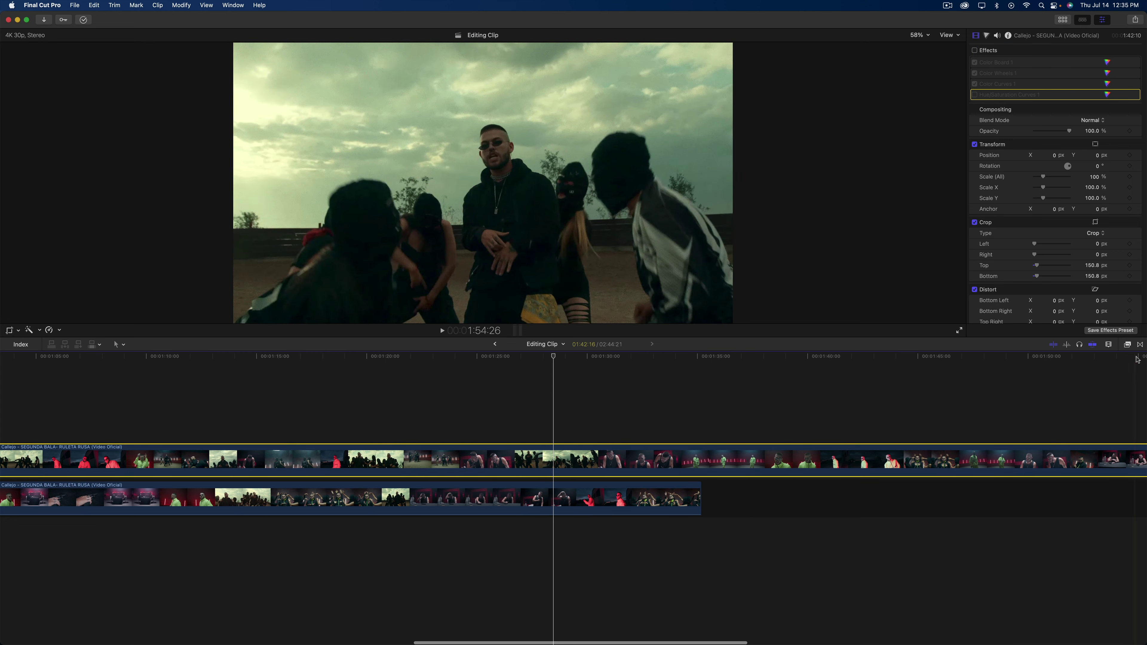
{"action": "key", "text": "cmd+5"}
{"action": "left_click", "coordinate": [966, 438]}
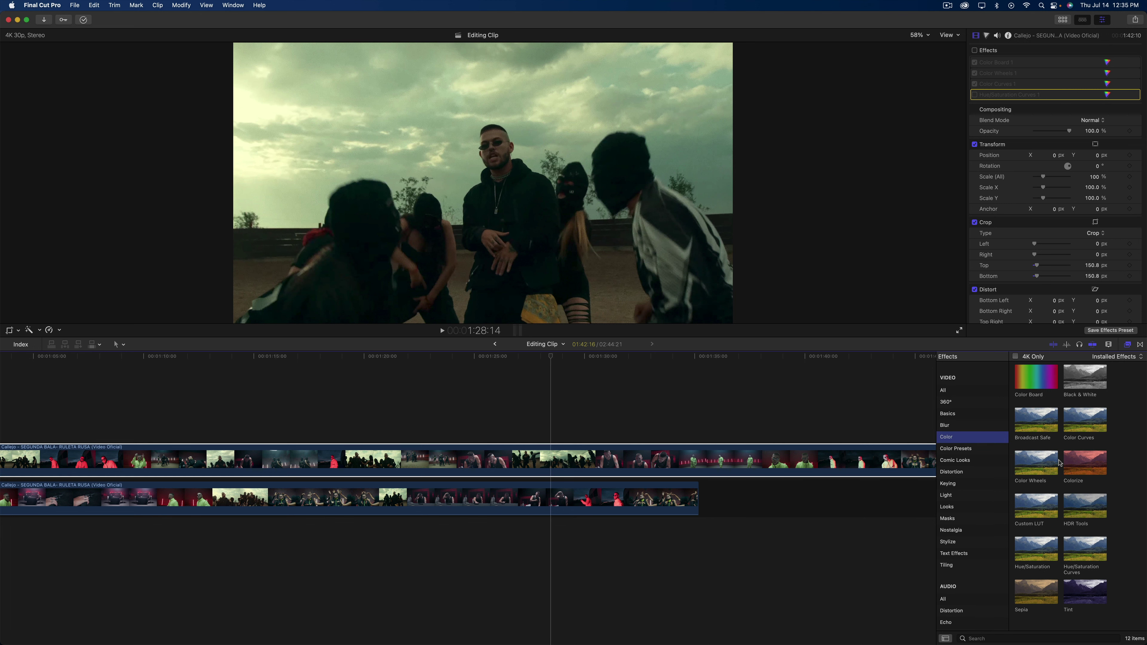
{"action": "left_click", "coordinate": [1029, 429]}
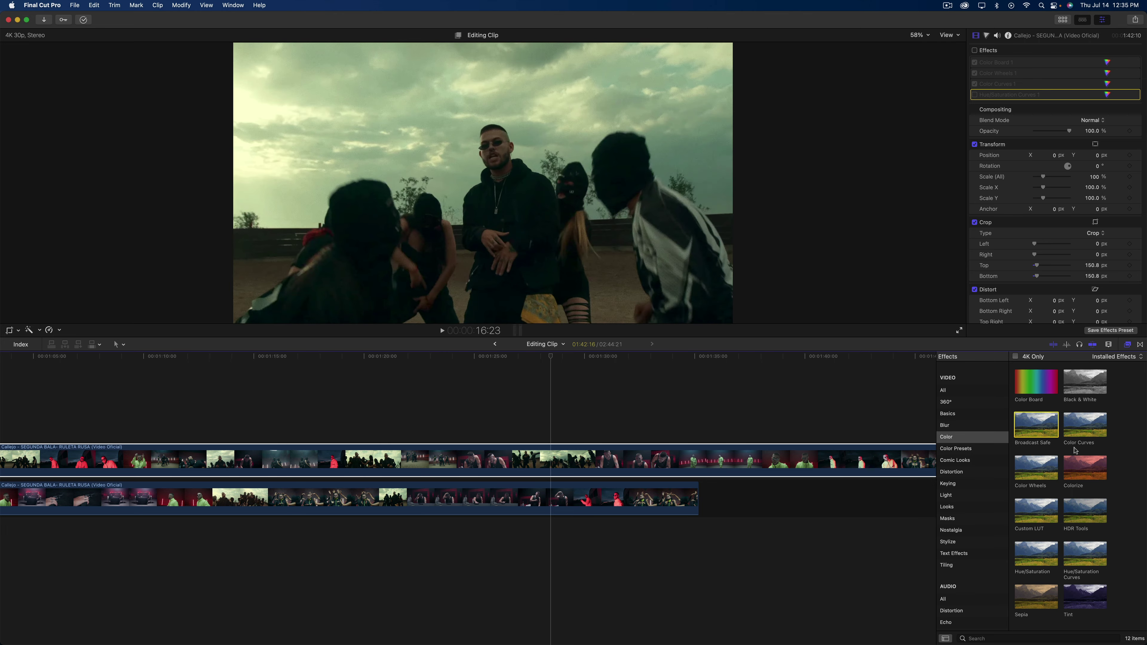
Add Colorize to the upper clip, re-enable the colour corrections, then switch Colorize off
{"action": "left_click_drag", "start_coordinate": [1074, 465], "coordinate": [552, 447]}
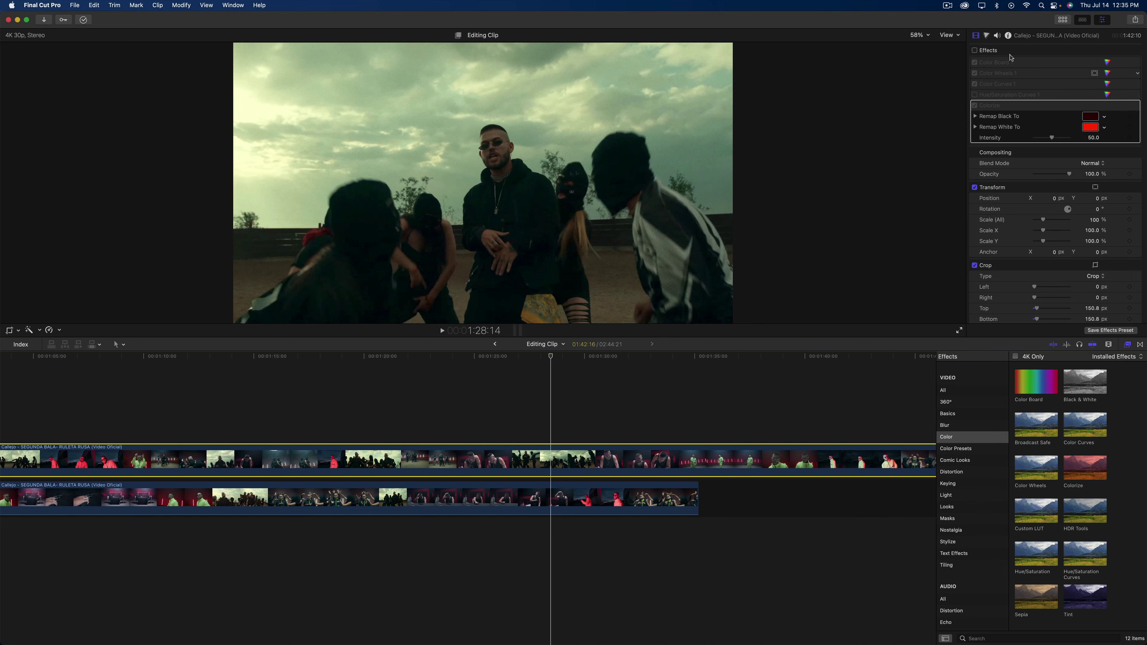
{"action": "left_click", "coordinate": [974, 50]}
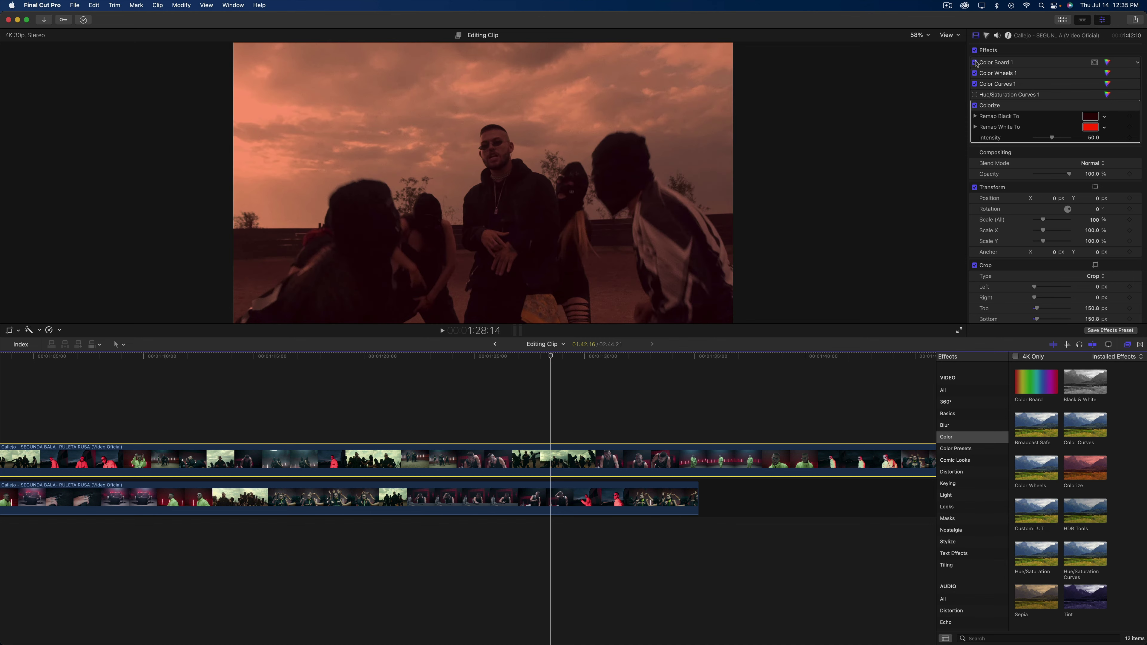
{"action": "left_click", "coordinate": [974, 63]}
{"action": "left_click", "coordinate": [974, 73]}
{"action": "left_click", "coordinate": [974, 105]}
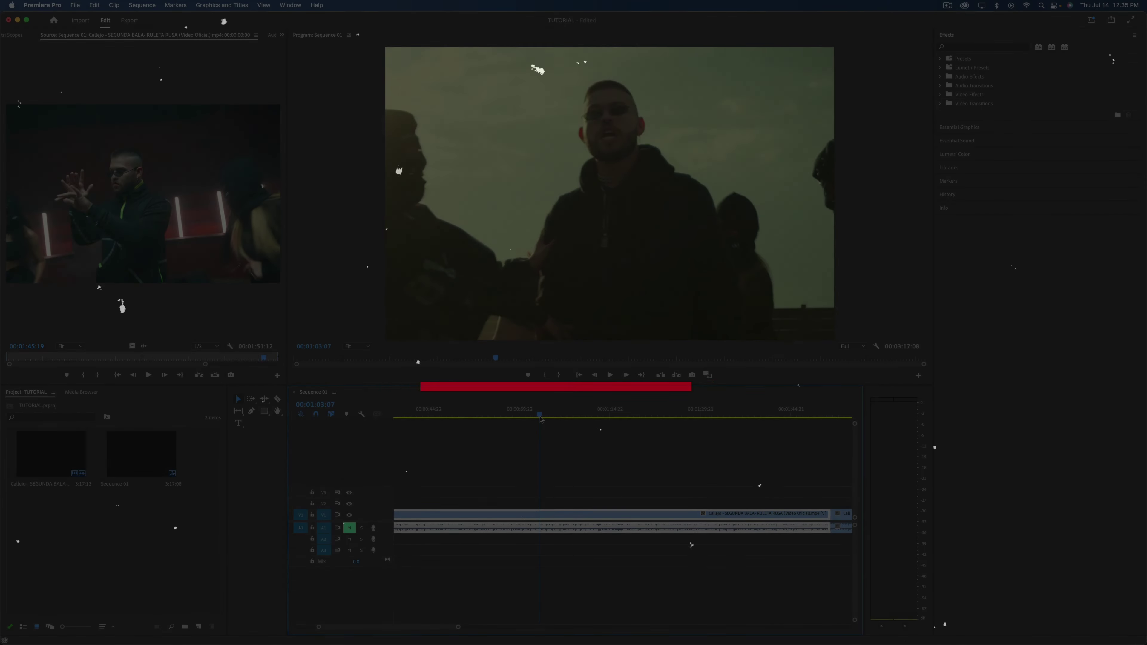
Move to a later scene and switch Premiere Pro to the Color workspace
{"action": "left_click_drag", "start_coordinate": [545, 413], "coordinate": [550, 524]}
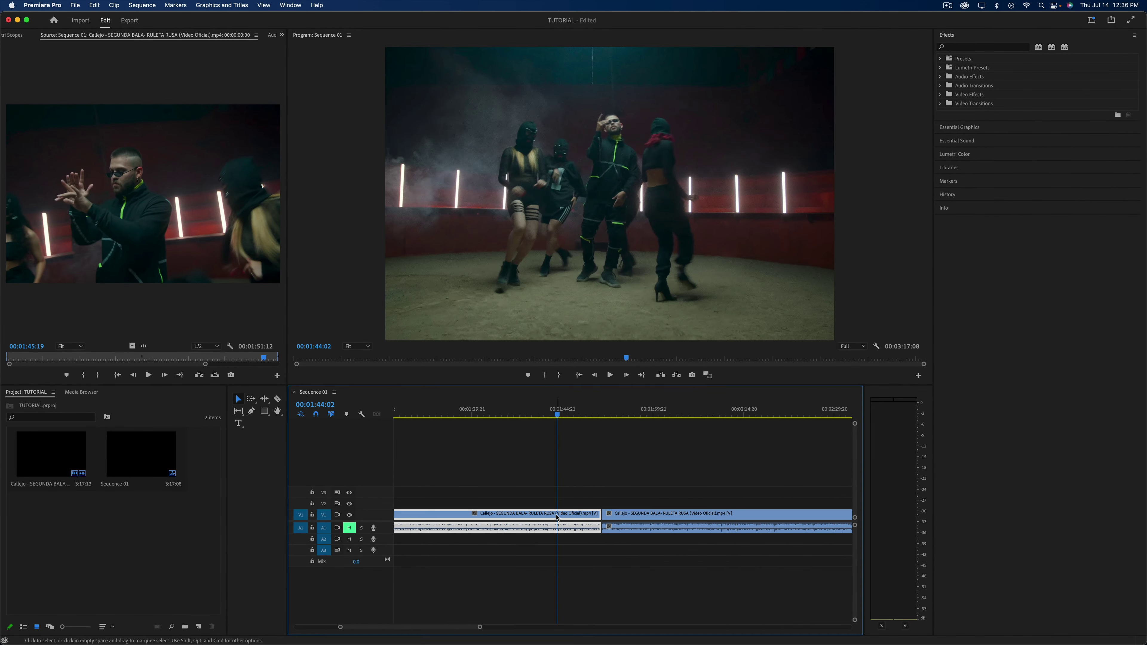
{"action": "left_click", "coordinate": [1091, 20]}
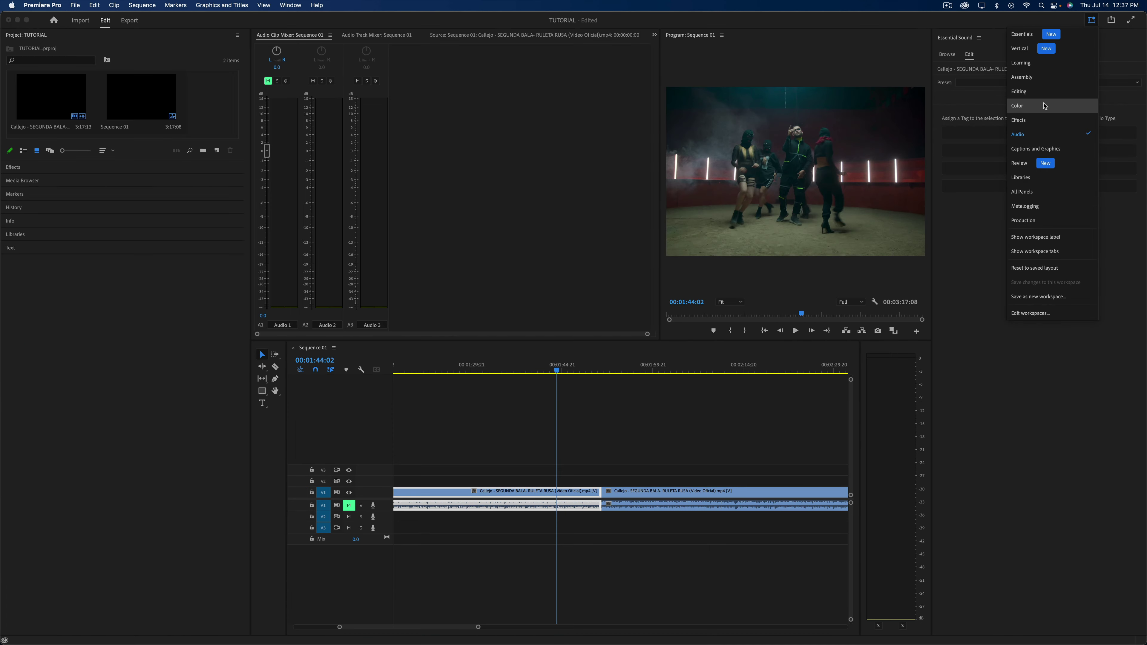
{"action": "left_click", "coordinate": [1038, 105]}
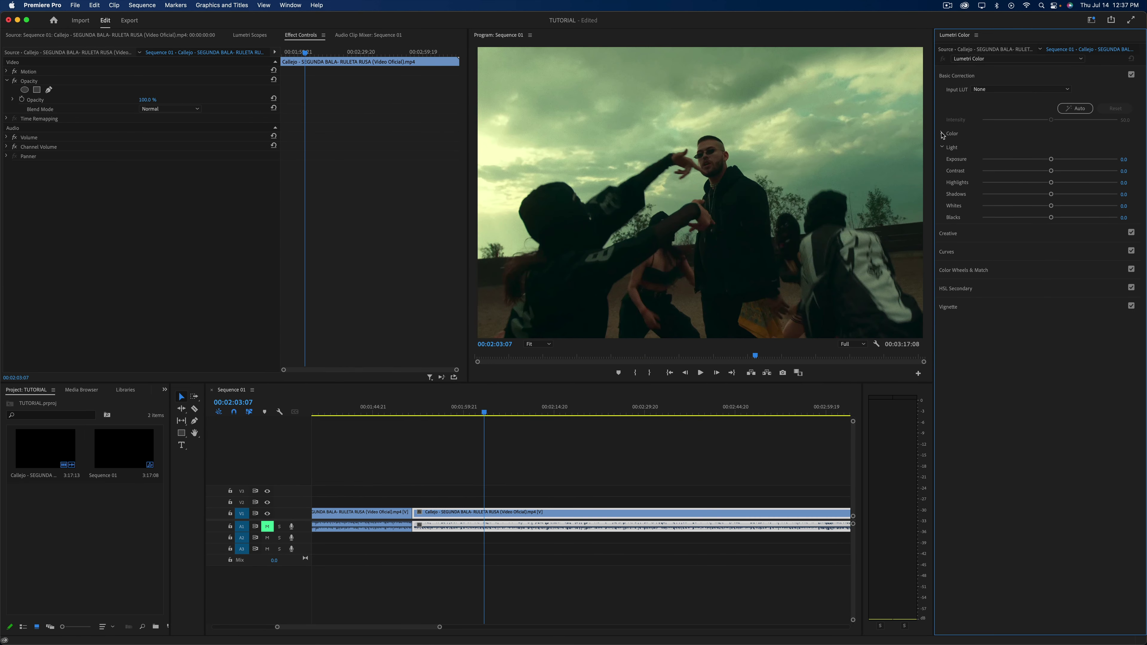
In Basic Correction, warm the temperature to 12.2, adjust tint and lower saturation to about 99
{"action": "left_click", "coordinate": [943, 134]}
{"action": "mouse_move", "coordinate": [1051, 159]}
{"action": "left_mouse_down"}
{"action": "mouse_move", "coordinate": [1086, 159]}
{"action": "mouse_move", "coordinate": [1054, 159]}
{"action": "left_mouse_up"}
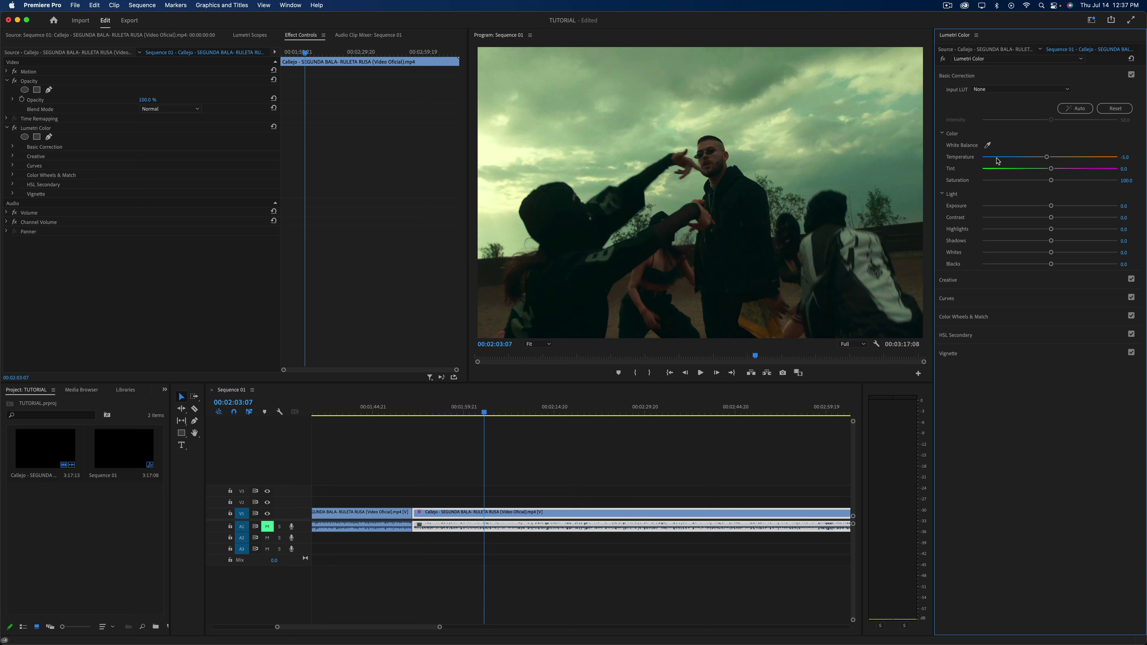
{"action": "left_click", "coordinate": [1064, 169]}
{"action": "left_click_drag", "start_coordinate": [1089, 181], "coordinate": [1067, 232]}
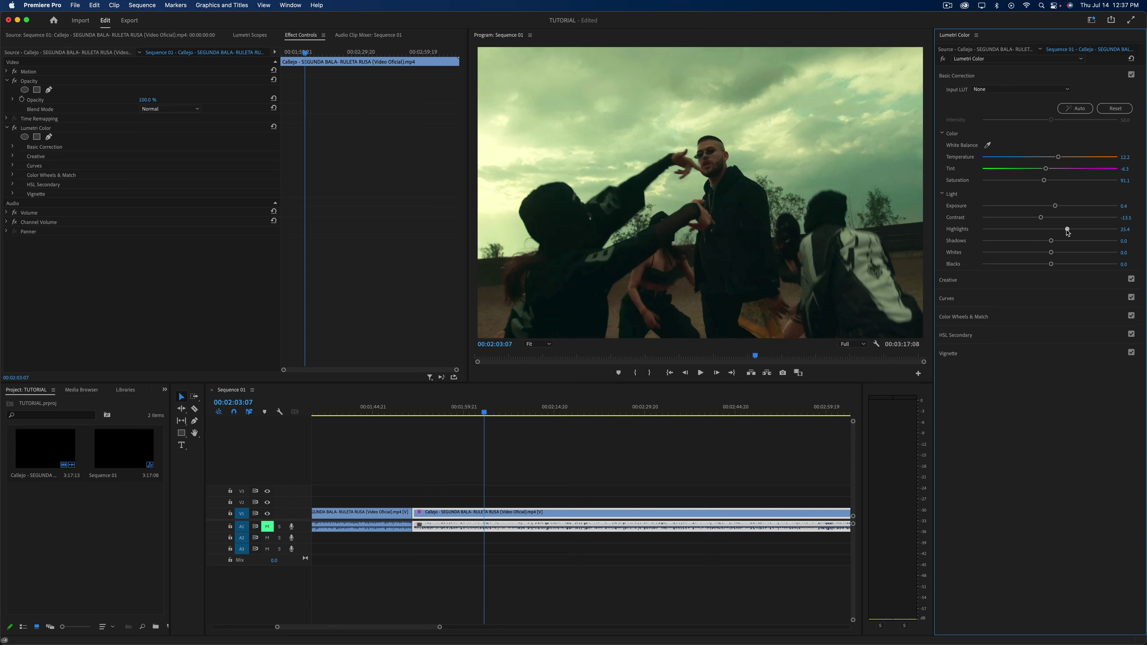
{"action": "left_click", "coordinate": [950, 280]}
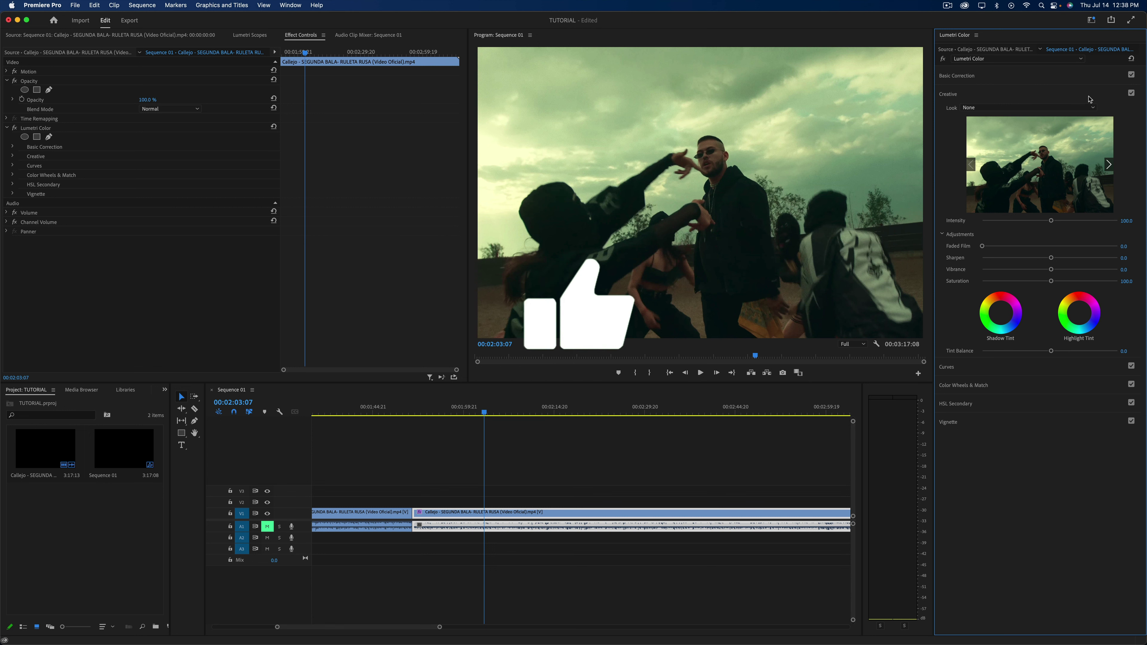
Try the Kodak 5205 Fuji 3510 and SL CLEAN FUJI A LDR looks, ending on SL CLEAN KODAK C HDR
{"action": "left_click", "coordinate": [976, 109]}
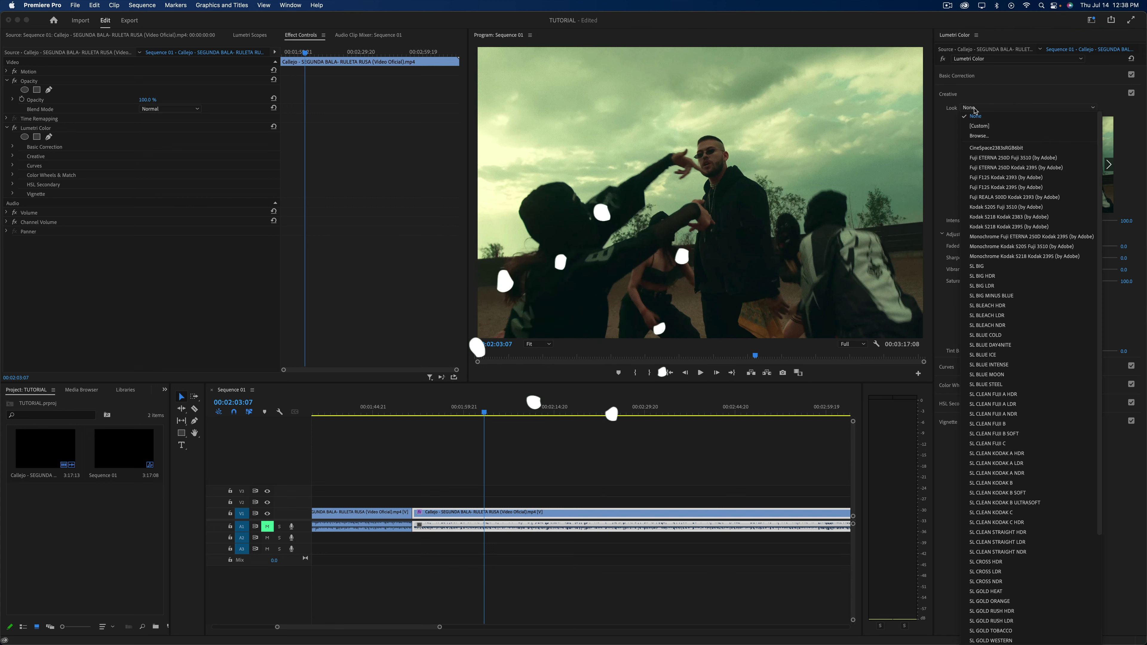
{"action": "left_click", "coordinate": [1001, 158]}
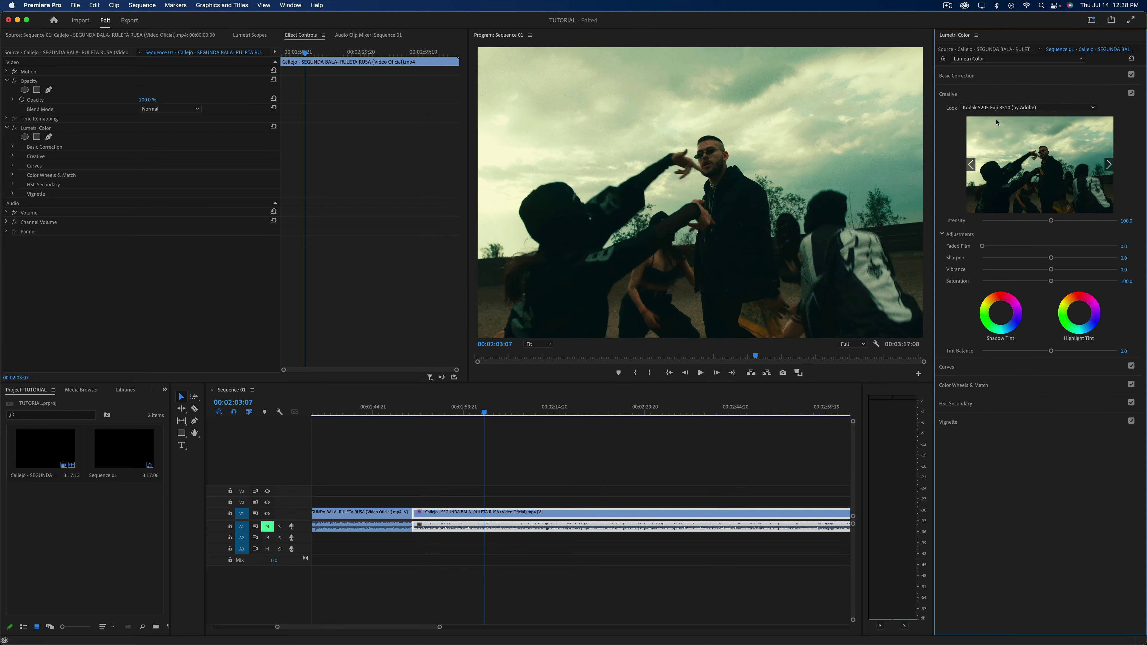
{"action": "left_click", "coordinate": [989, 110]}
{"action": "left_click", "coordinate": [993, 310]}
{"action": "left_click", "coordinate": [990, 109]}
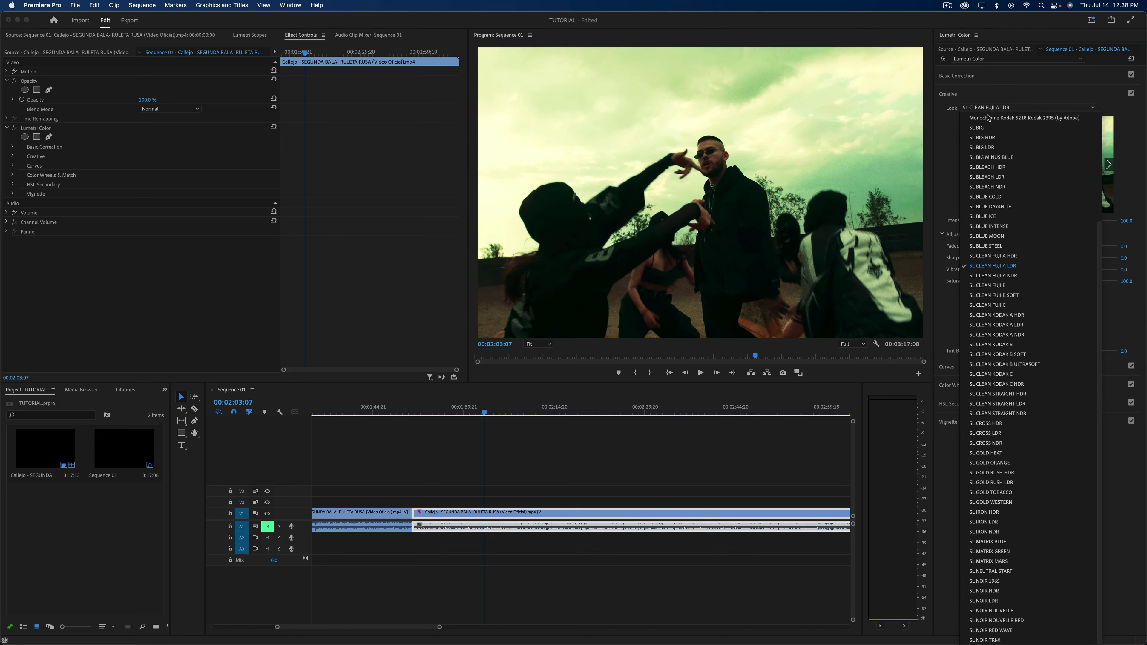
{"action": "left_click", "coordinate": [1002, 383]}
{"action": "left_click", "coordinate": [1007, 108]}
{"action": "left_click", "coordinate": [993, 480]}
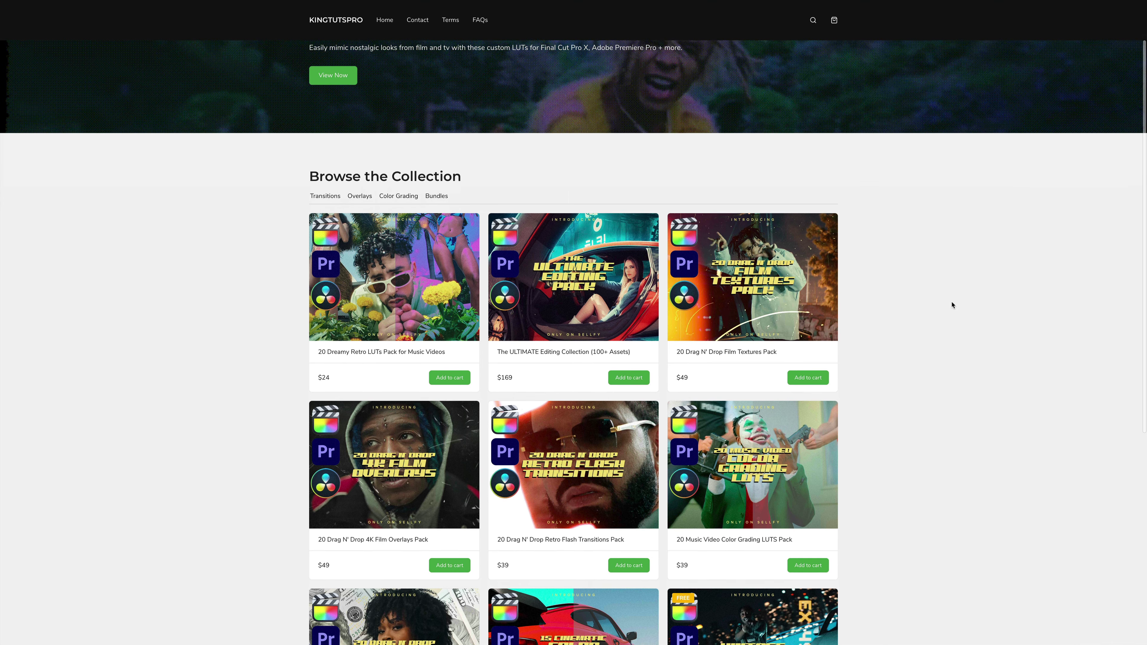
{"action": "scroll", "coordinate": [952, 305], "scroll_direction": "down", "scroll_amount": 8}
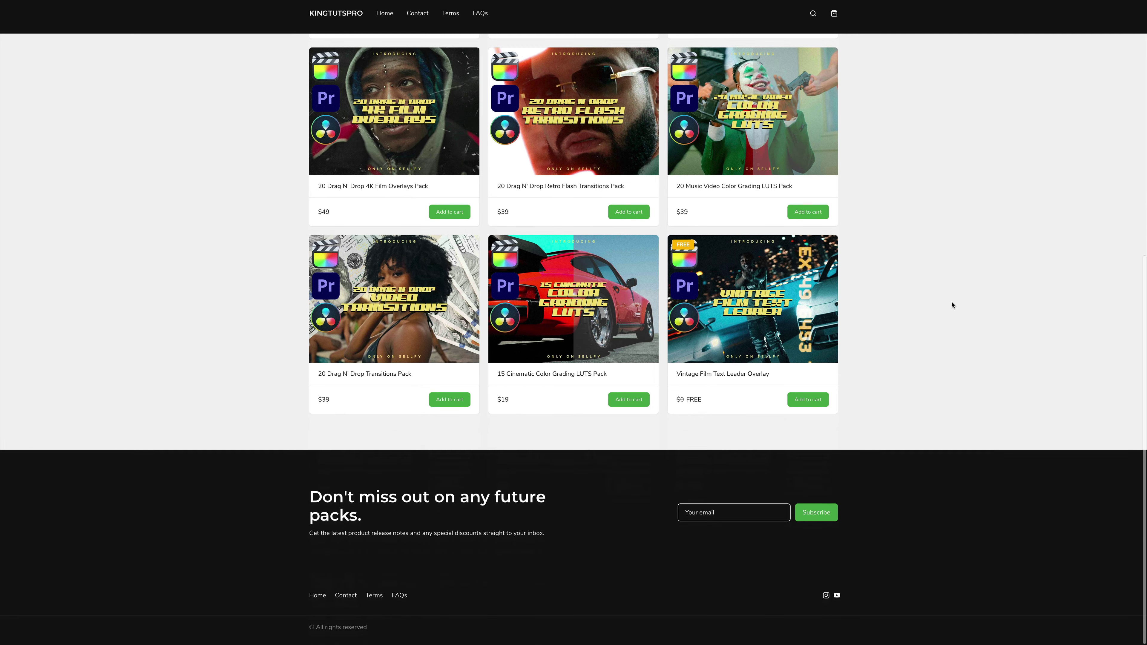
Open the 20 Dreamy Retro LUTs Pack product page and view its next example image
{"action": "scroll", "coordinate": [952, 304], "scroll_direction": "up", "scroll_amount": 1}
{"action": "scroll", "coordinate": [951, 305], "scroll_direction": "up", "scroll_amount": 6}
{"action": "scroll", "coordinate": [952, 305], "scroll_direction": "down", "scroll_amount": 3}
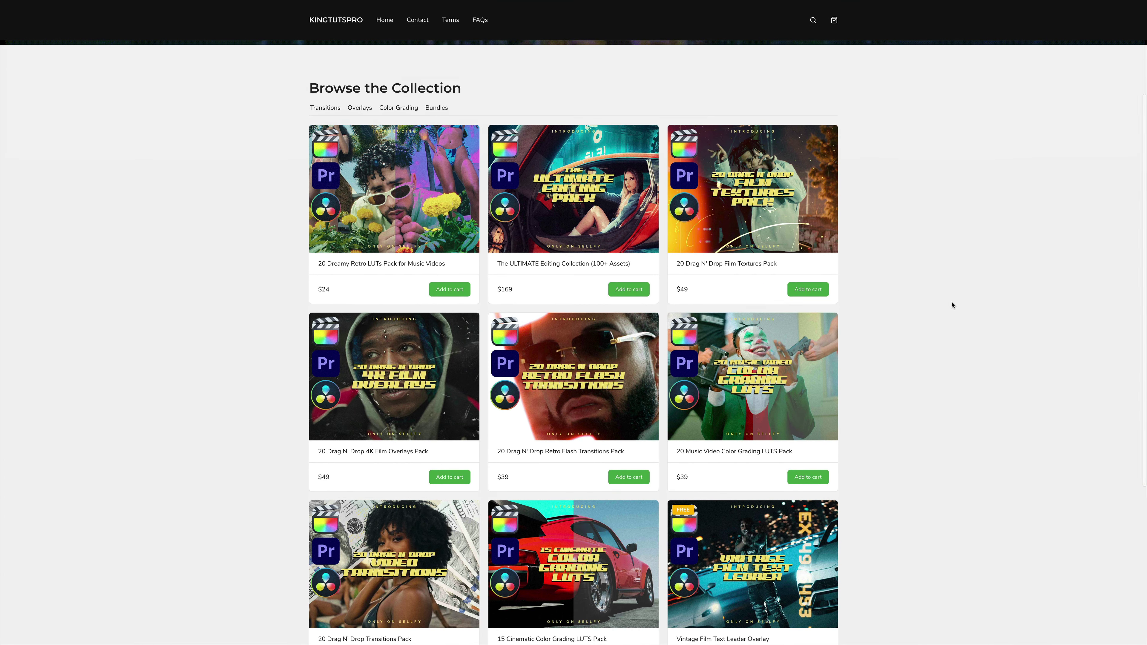
{"action": "left_click", "coordinate": [404, 196]}
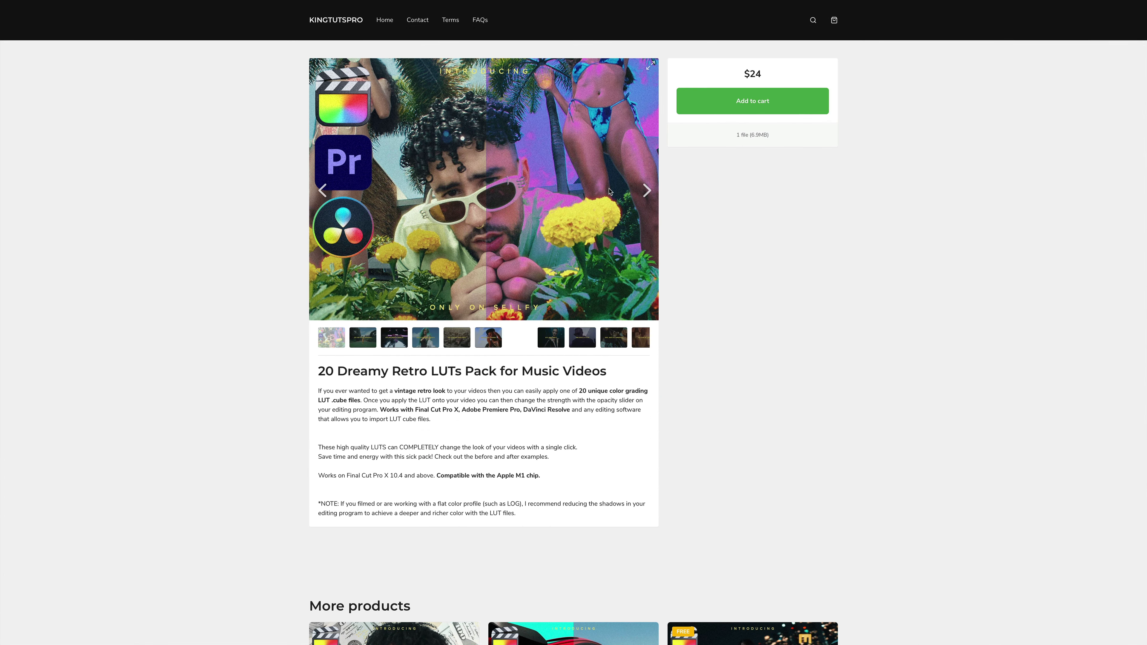
{"action": "left_click", "coordinate": [641, 191]}
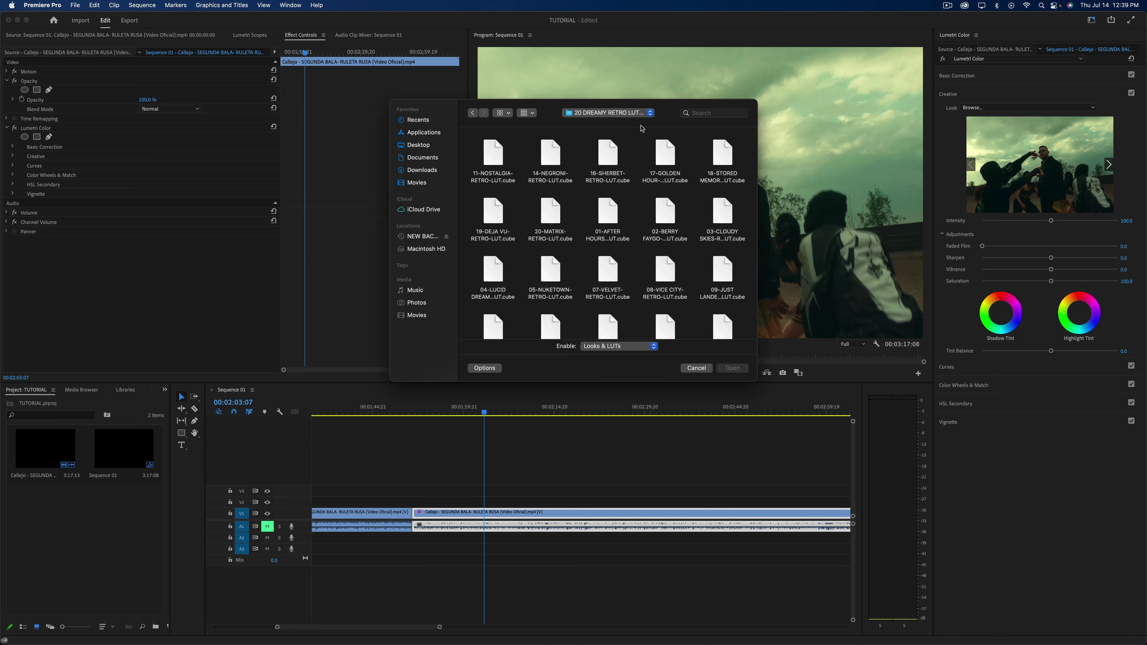
Load 11-NOSTALGIA-RETRO-LUT.cube from the LUT folder as the clip's creative look
{"action": "scroll", "coordinate": [506, 172], "scroll_direction": "down", "scroll_amount": 2}
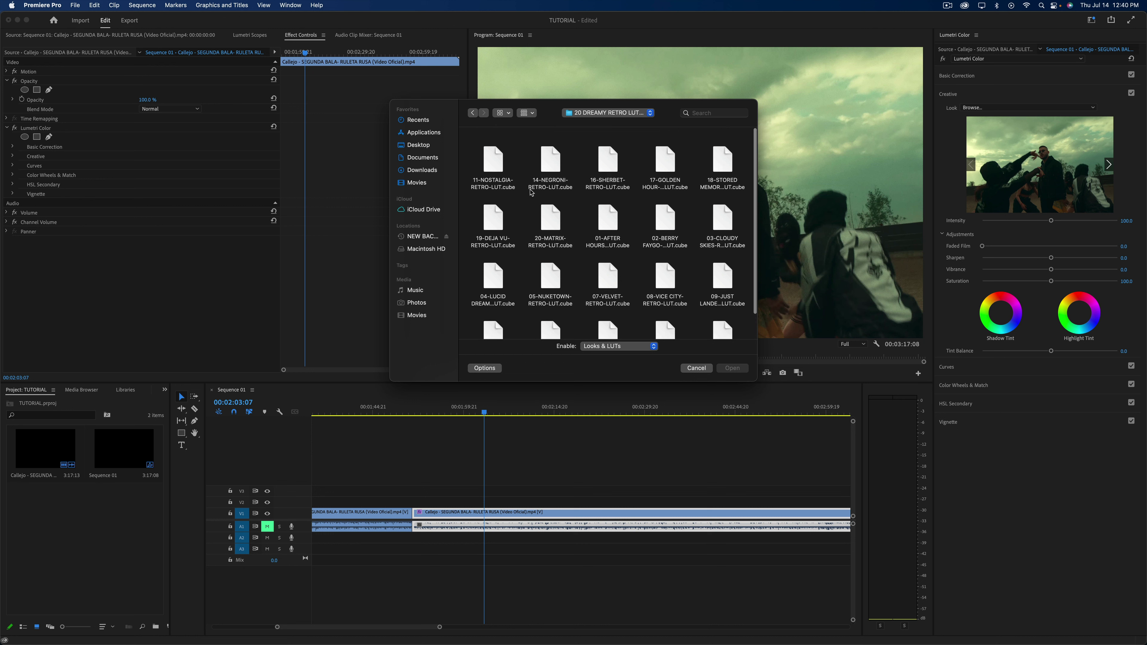
{"action": "scroll", "coordinate": [531, 192], "scroll_direction": "up", "scroll_amount": 2}
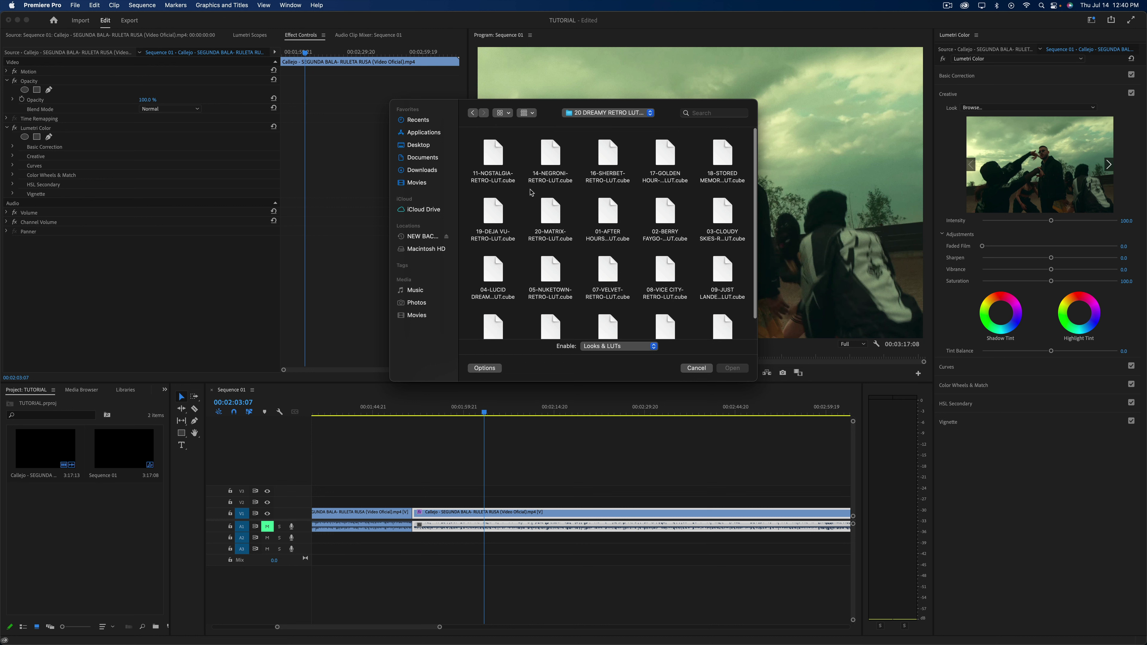
{"action": "left_click", "coordinate": [495, 151]}
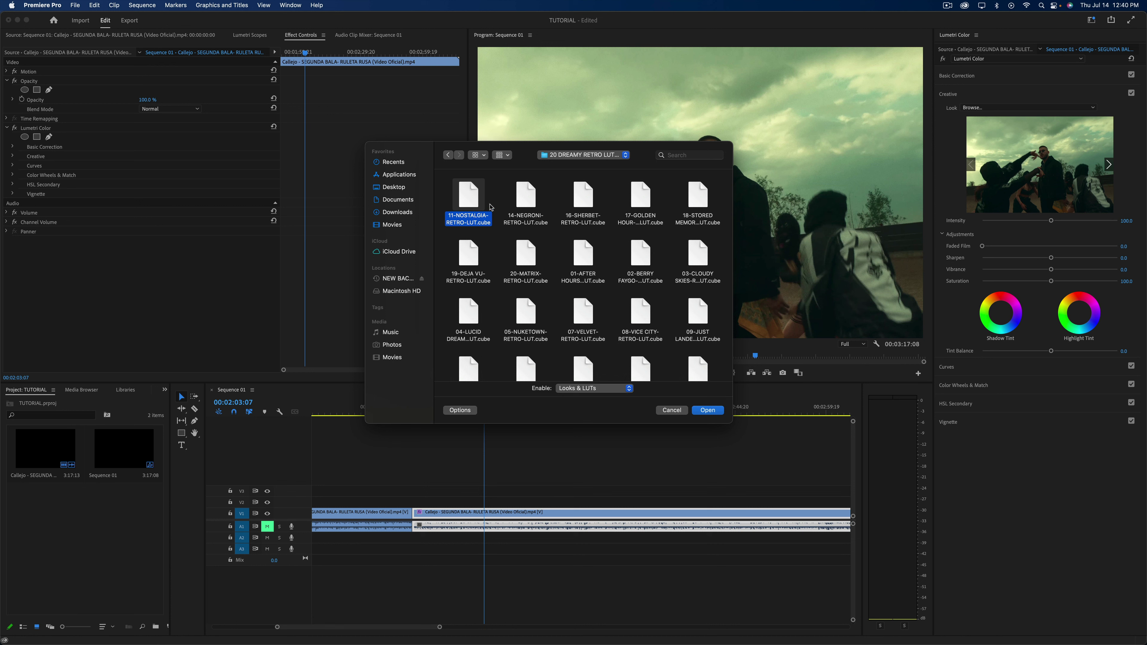
{"action": "left_click", "coordinate": [707, 410]}
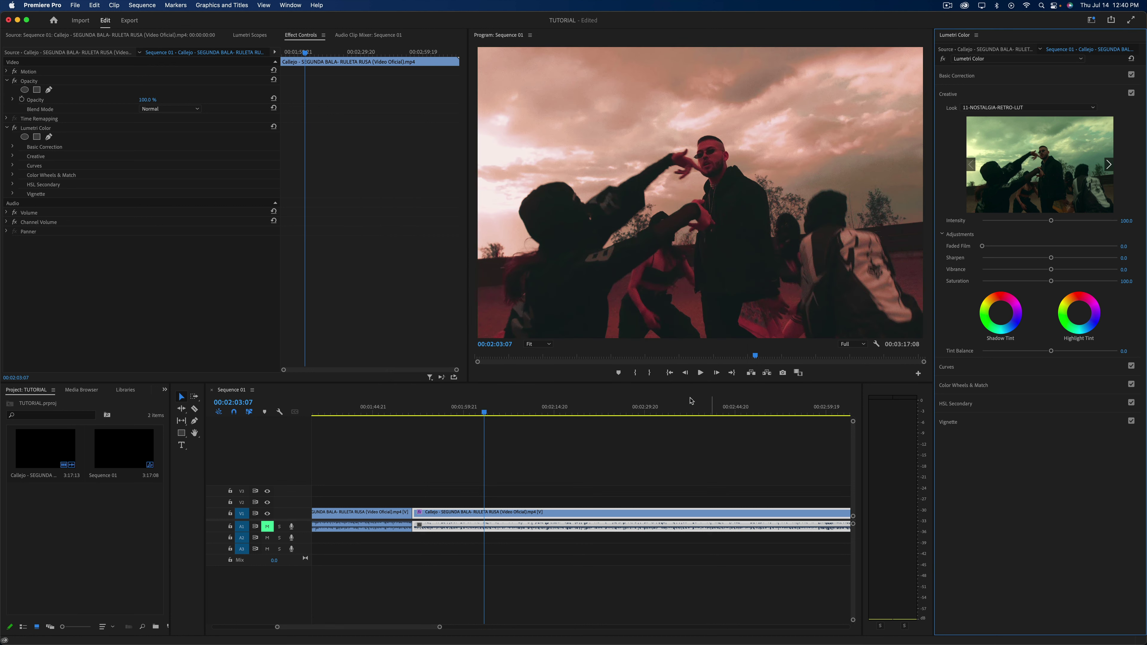
On a later shot, lower the look's intensity to 92.4 and shift the shadow tint slightly
{"action": "left_click_drag", "start_coordinate": [494, 408], "coordinate": [645, 411]}
{"action": "scroll", "coordinate": [645, 452], "scroll_direction": "left", "scroll_amount": 3}
{"action": "scroll", "coordinate": [735, 478], "scroll_direction": "right", "scroll_amount": 4}
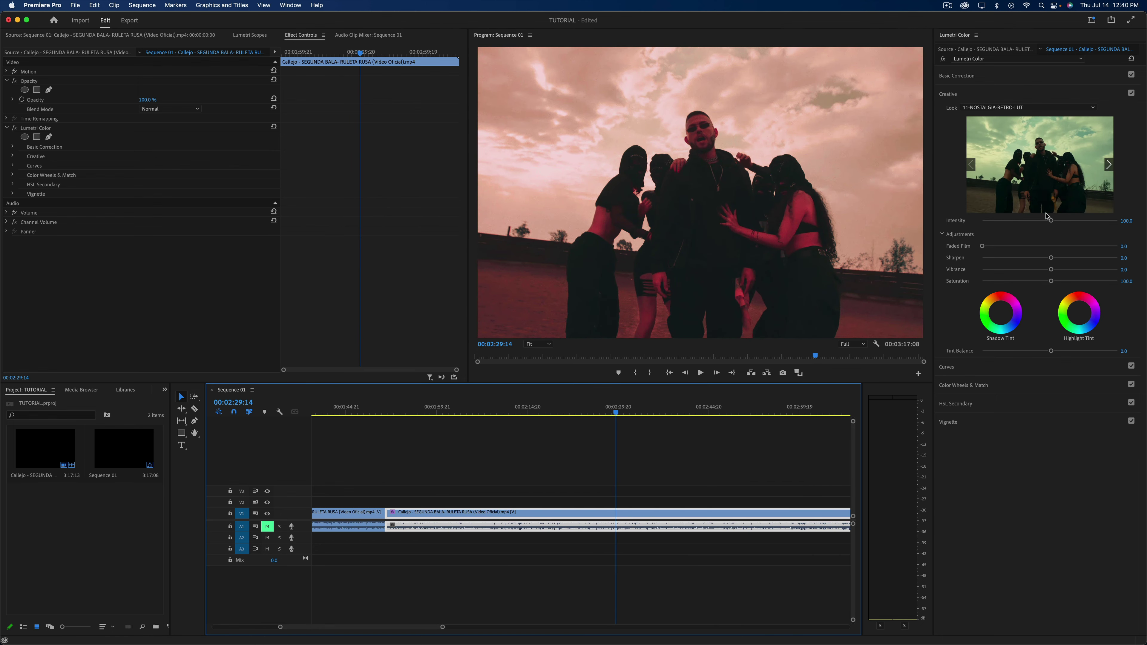
{"action": "mouse_move", "coordinate": [1048, 219]}
{"action": "left_mouse_down"}
{"action": "mouse_move", "coordinate": [1006, 221]}
{"action": "mouse_move", "coordinate": [1046, 221]}
{"action": "left_mouse_up"}
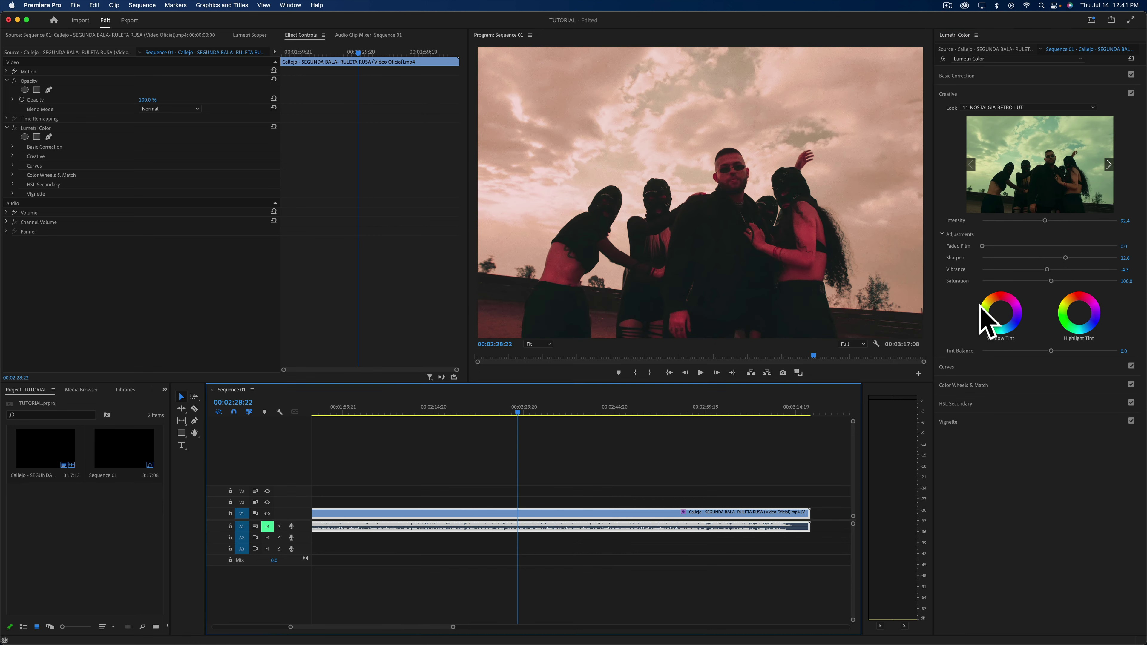
{"action": "left_click", "coordinate": [1000, 312]}
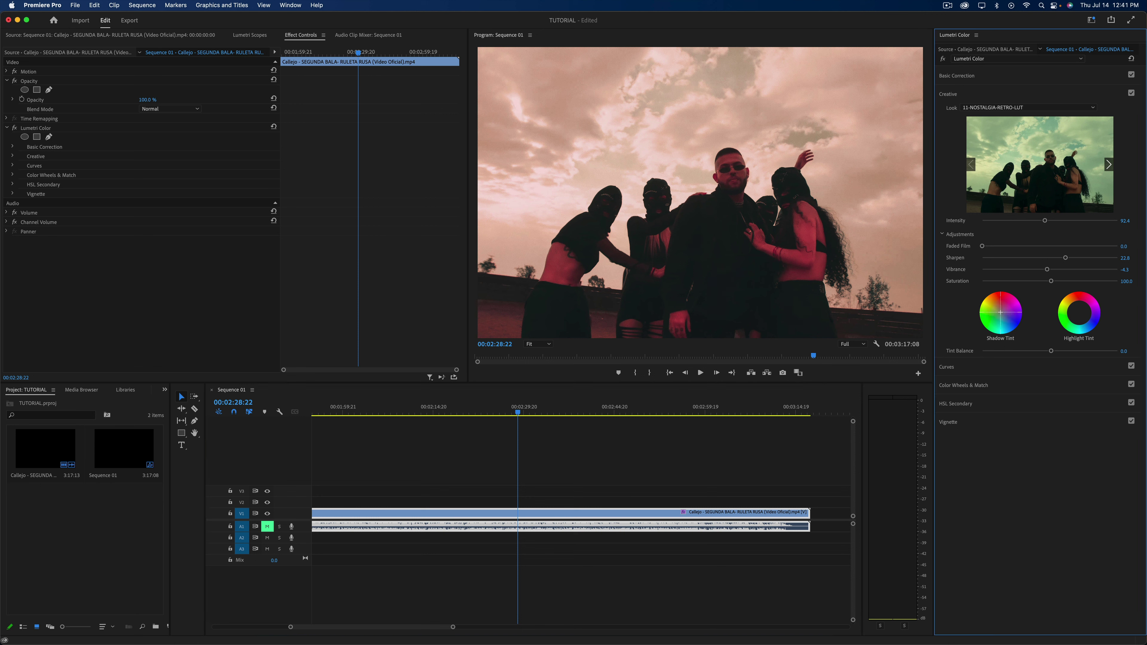
{"action": "mouse_move", "coordinate": [1000, 313]}
{"action": "left_mouse_down"}
{"action": "mouse_move", "coordinate": [985, 319]}
{"action": "mouse_move", "coordinate": [995, 312]}
{"action": "left_mouse_up"}
{"action": "left_click", "coordinate": [993, 367]}
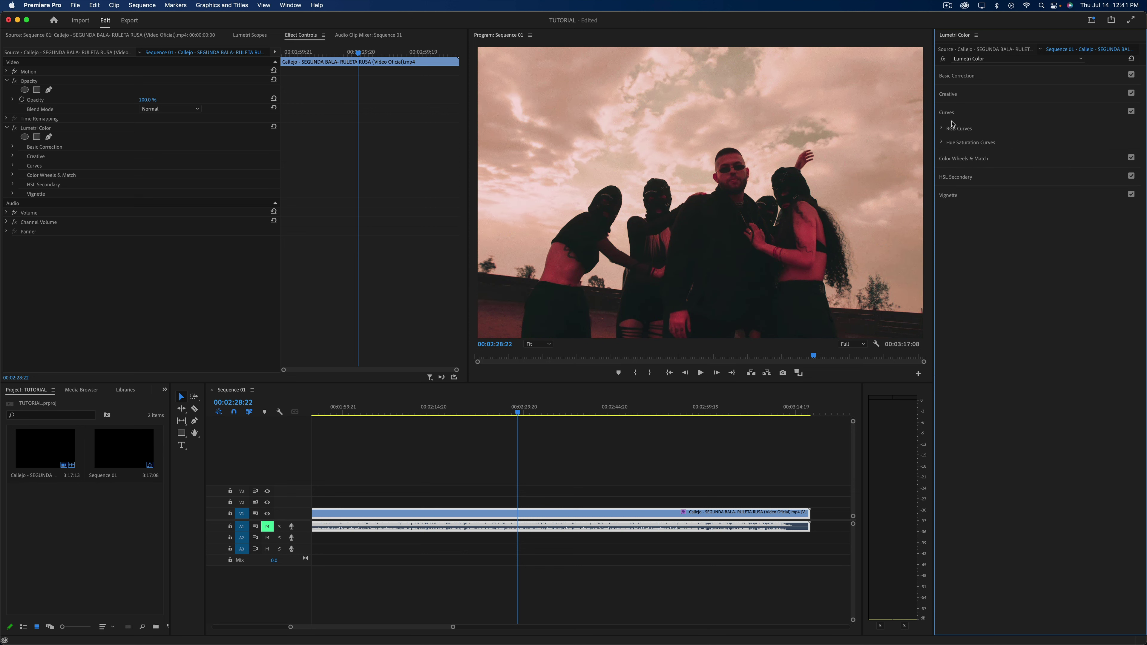
Expand RGB Curves and move the playhead to 00:02:17:00
{"action": "left_click", "coordinate": [942, 129]}
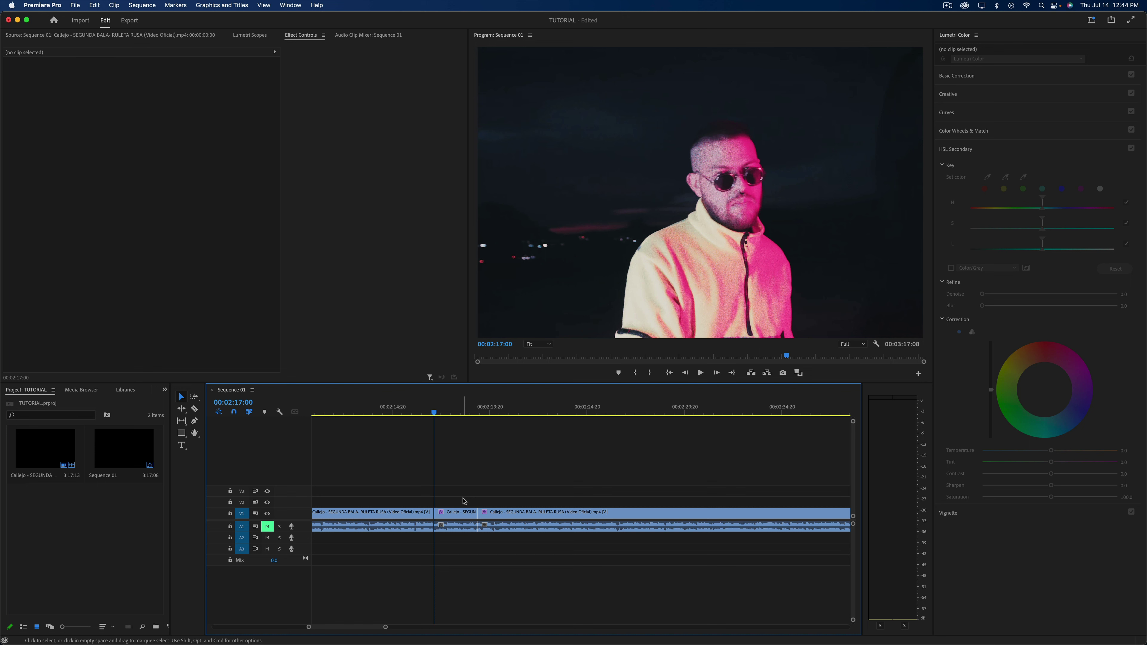
{"action": "left_click_drag", "start_coordinate": [431, 409], "coordinate": [431, 414]}
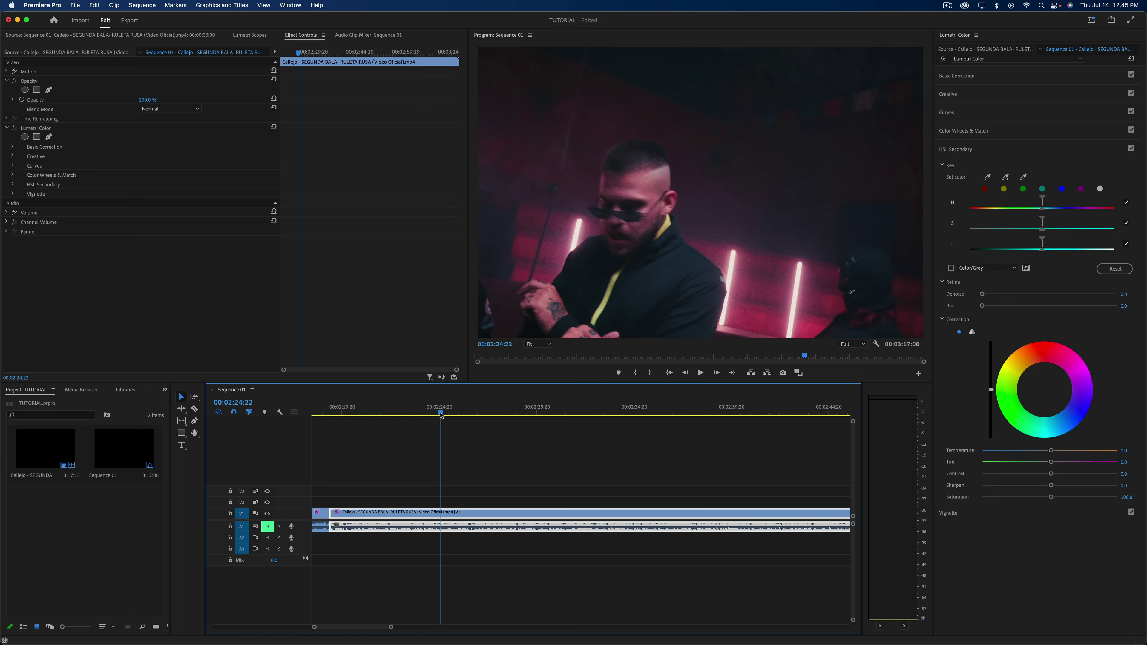
Razor the clip at 00:02:24:22 and again at 00:02:26:00, isolating a short piece
{"action": "key", "text": "c"}
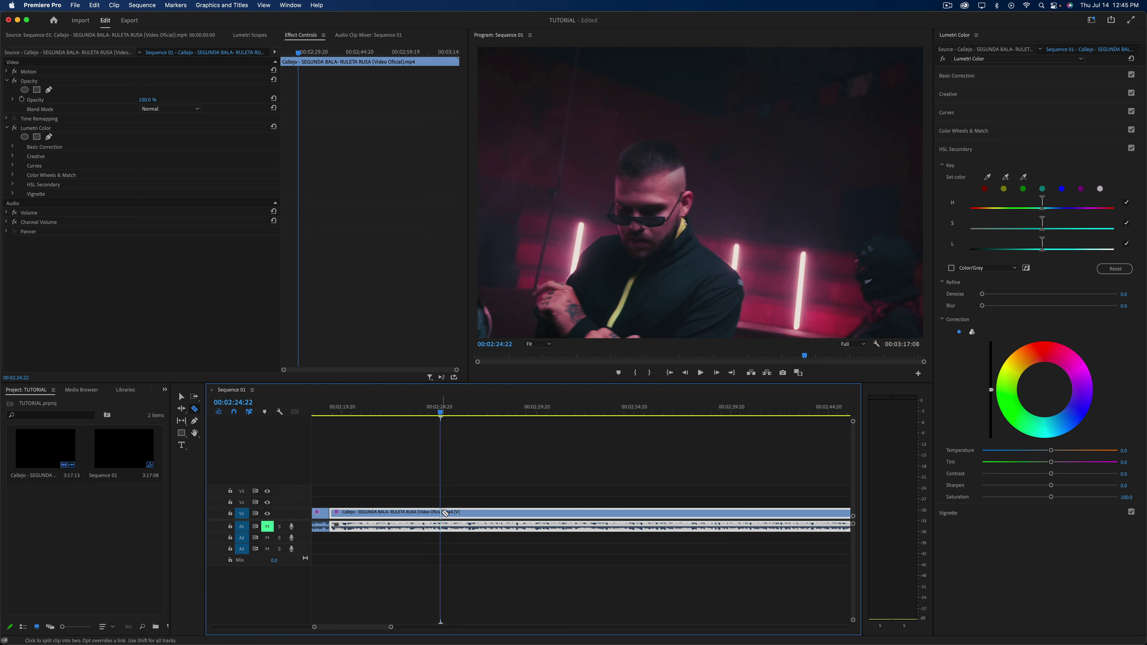
{"action": "left_click", "coordinate": [441, 516]}
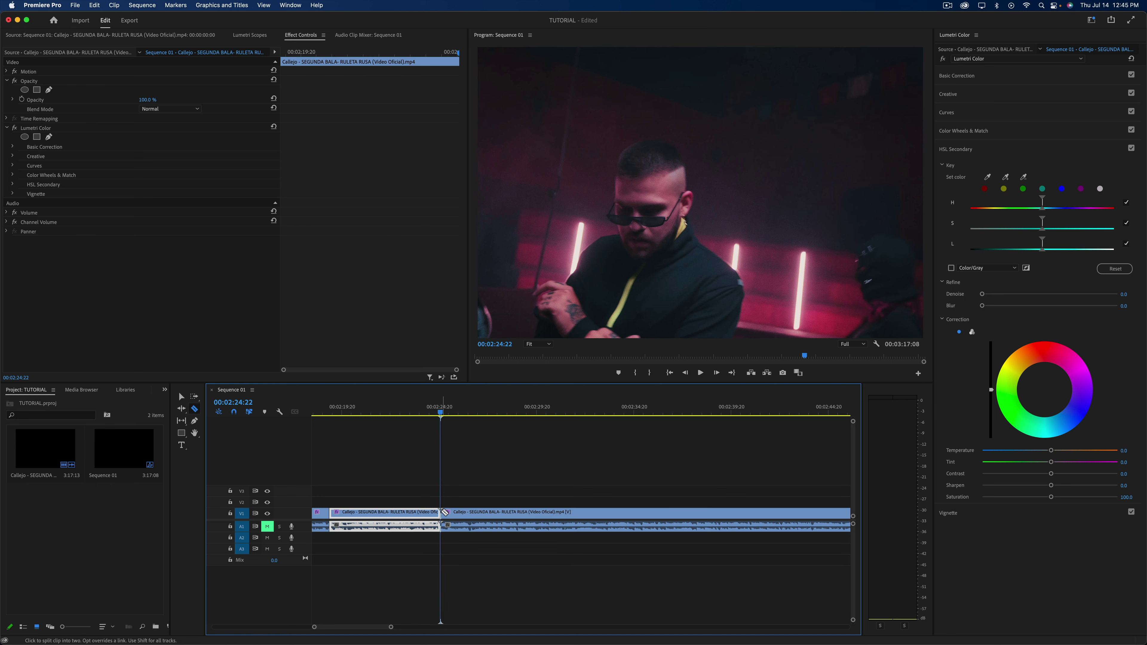
{"action": "left_click", "coordinate": [448, 412]}
{"action": "left_click_drag", "start_coordinate": [448, 413], "coordinate": [461, 413]}
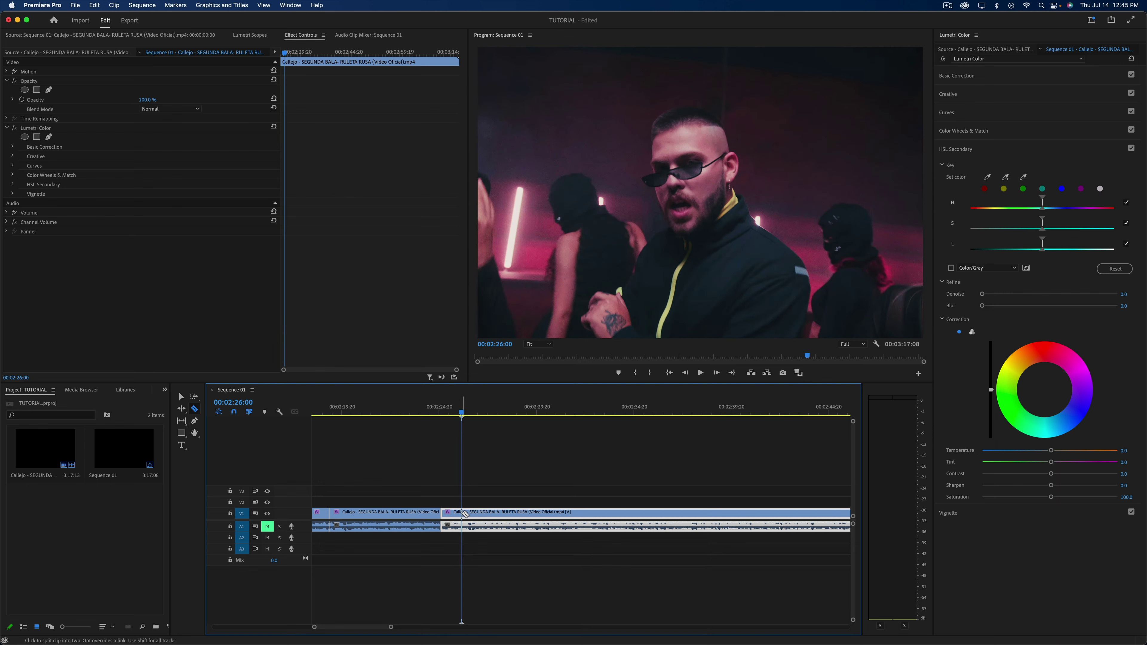
{"action": "left_click", "coordinate": [464, 513]}
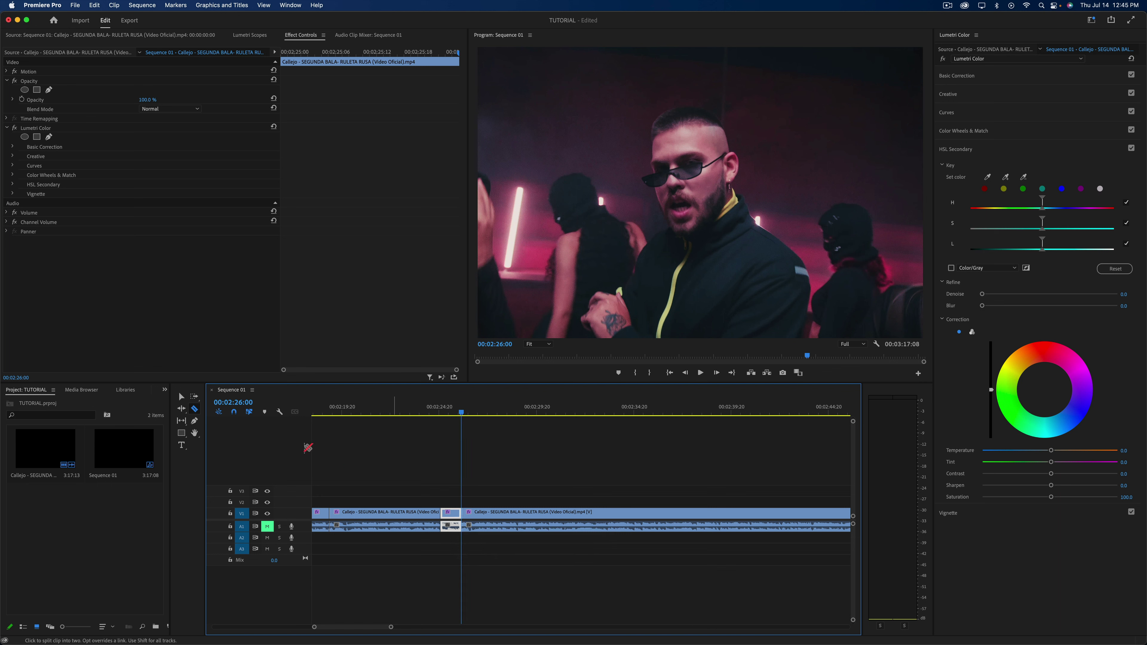
Return to the Selection tool and zoom the timeline in on the short middle clip
{"action": "left_click", "coordinate": [180, 397]}
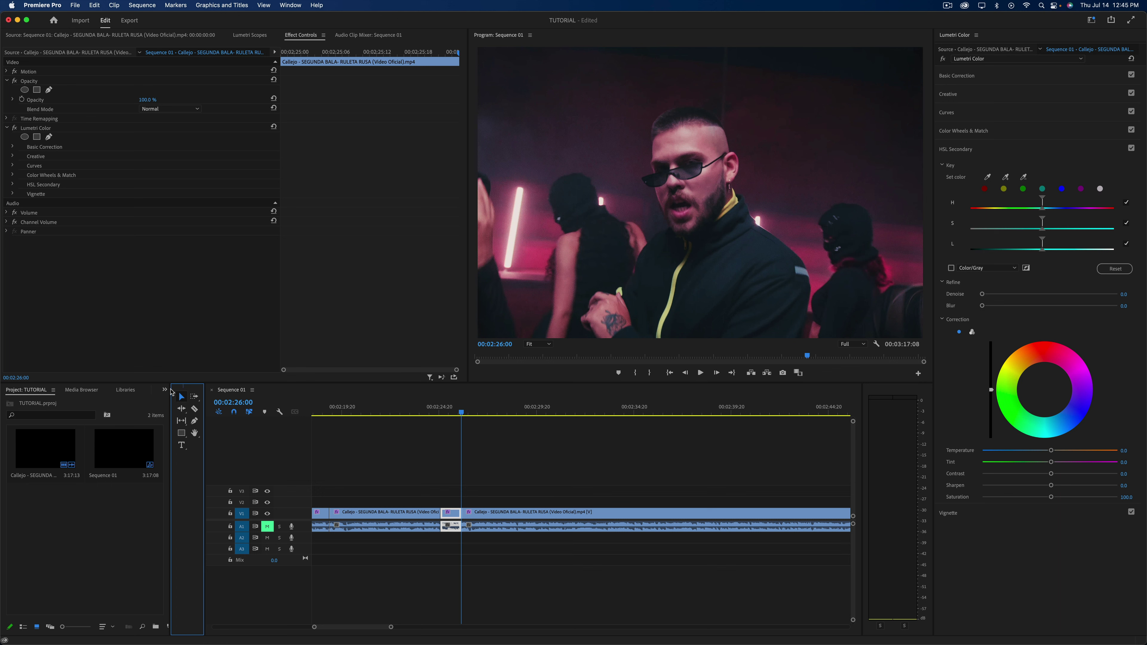
{"action": "left_click", "coordinate": [344, 398]}
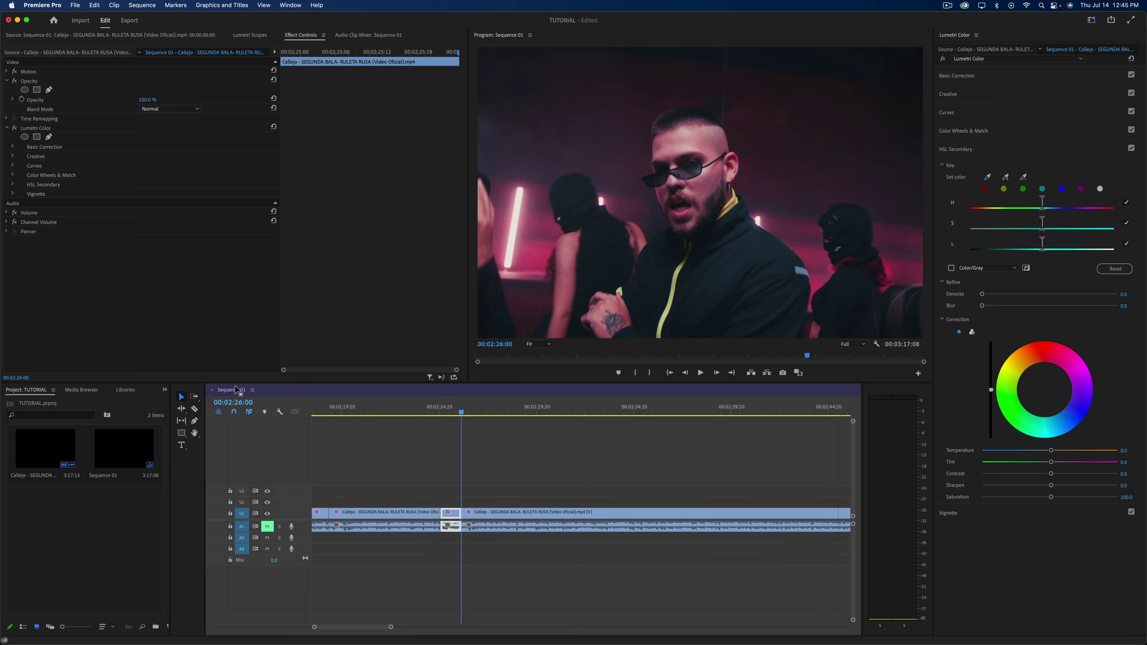
{"action": "left_click", "coordinate": [108, 391]}
{"action": "left_click", "coordinate": [197, 393]}
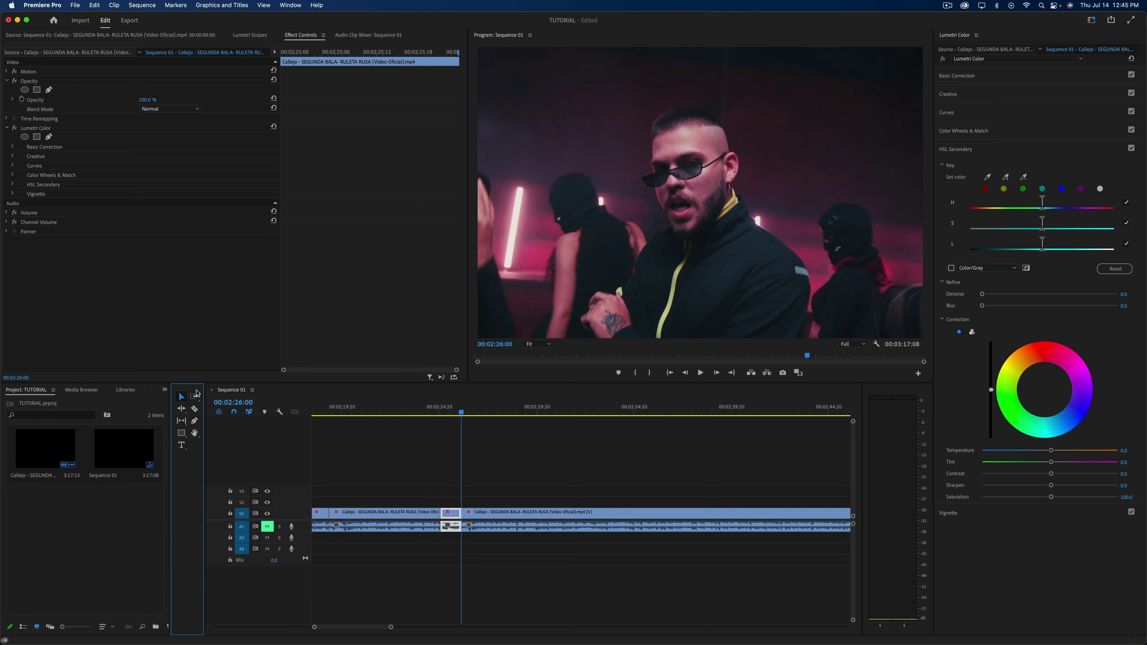
Zoom in on the short middle clip, try moving it to a new track, then undo
{"action": "left_click", "coordinate": [448, 408]}
{"action": "key", "text": "="}
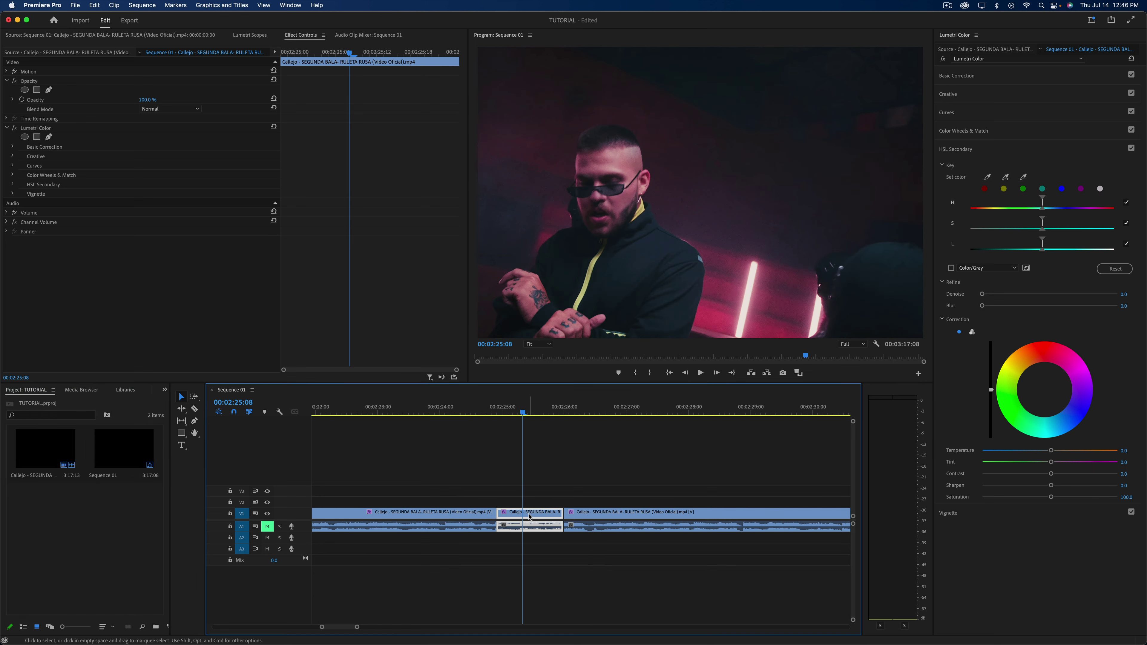
{"action": "left_click_drag", "start_coordinate": [530, 512], "coordinate": [366, 445]}
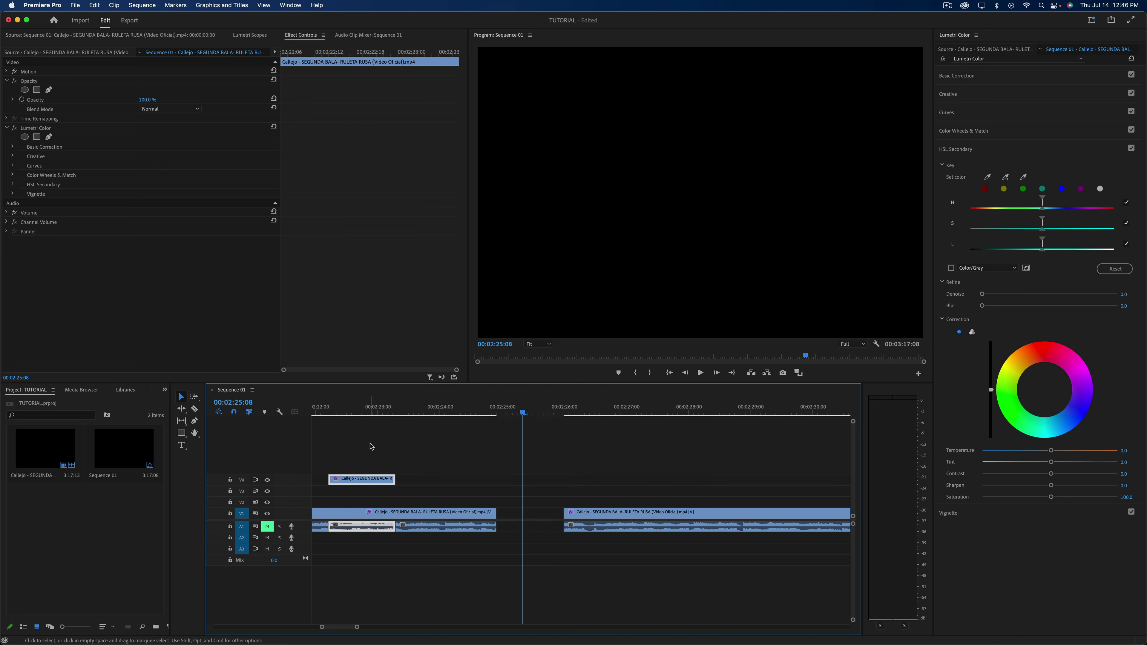
{"action": "key", "text": "super+z"}
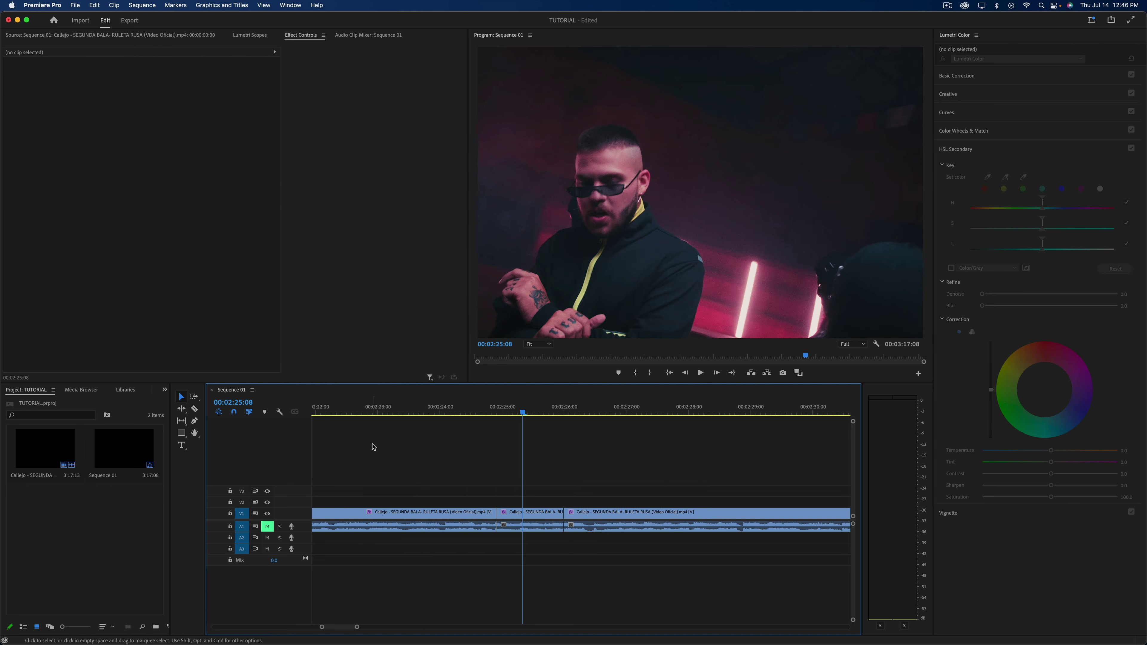
Unlink the middle clip's video from its audio and drag the video up toward V3
{"action": "left_click", "coordinate": [521, 513]}
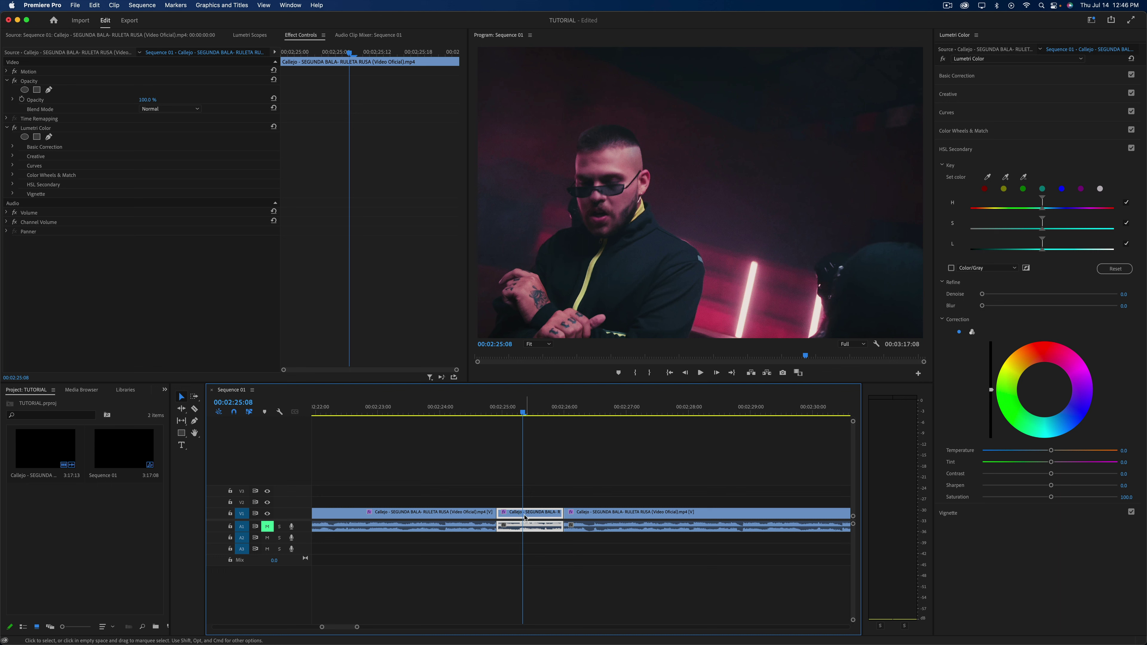
{"action": "right_click", "coordinate": [521, 515]}
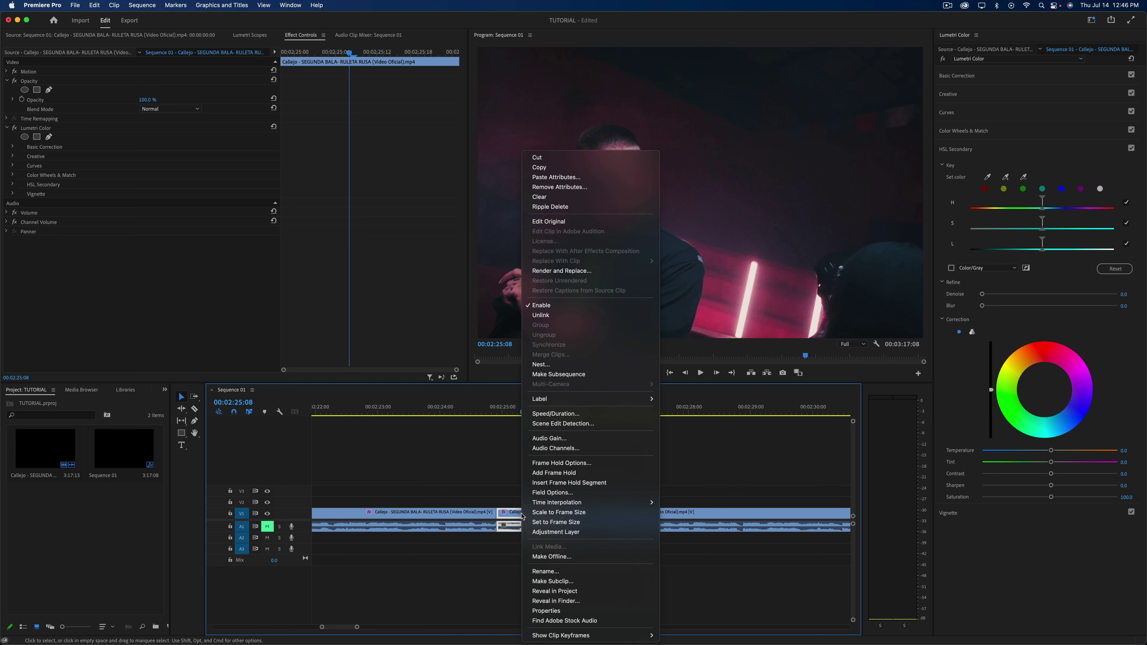
{"action": "left_click", "coordinate": [551, 316]}
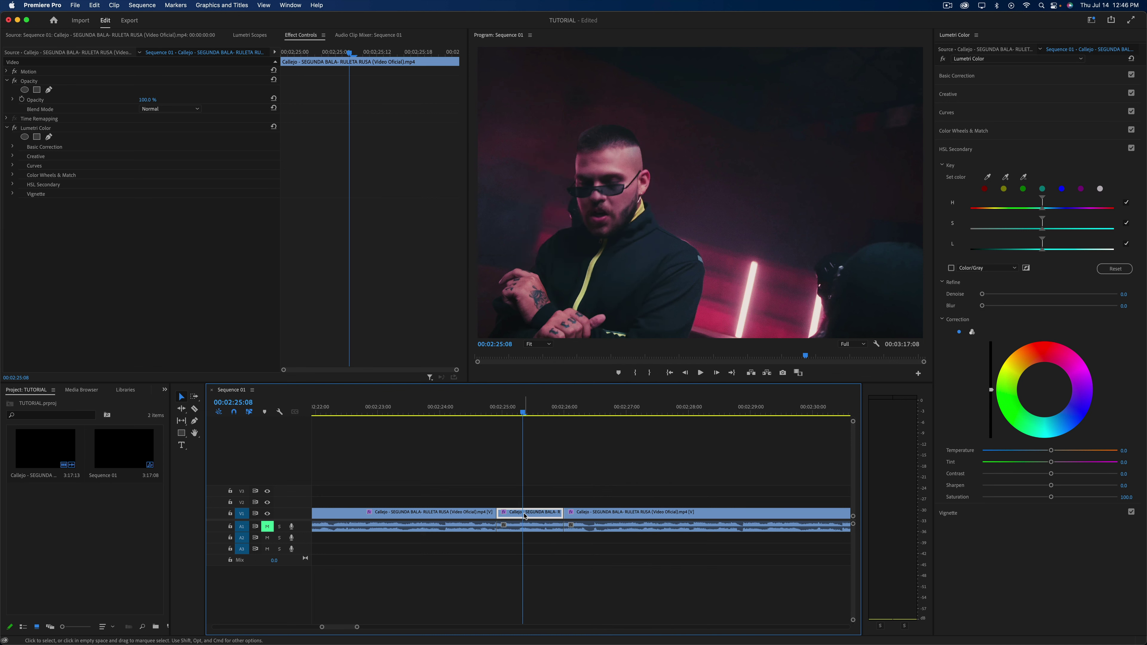
{"action": "left_click_drag", "start_coordinate": [495, 509], "coordinate": [392, 493]}
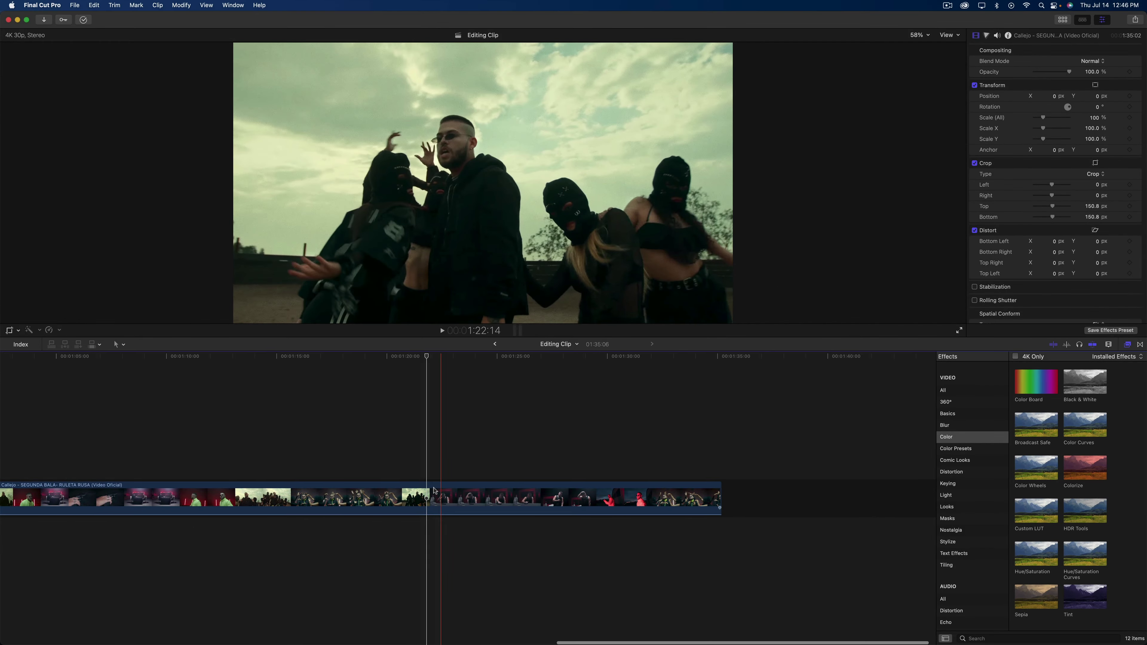
Blade the music video clip at 1:16:18 with Cmd+B
{"action": "key", "text": "super+minus"}
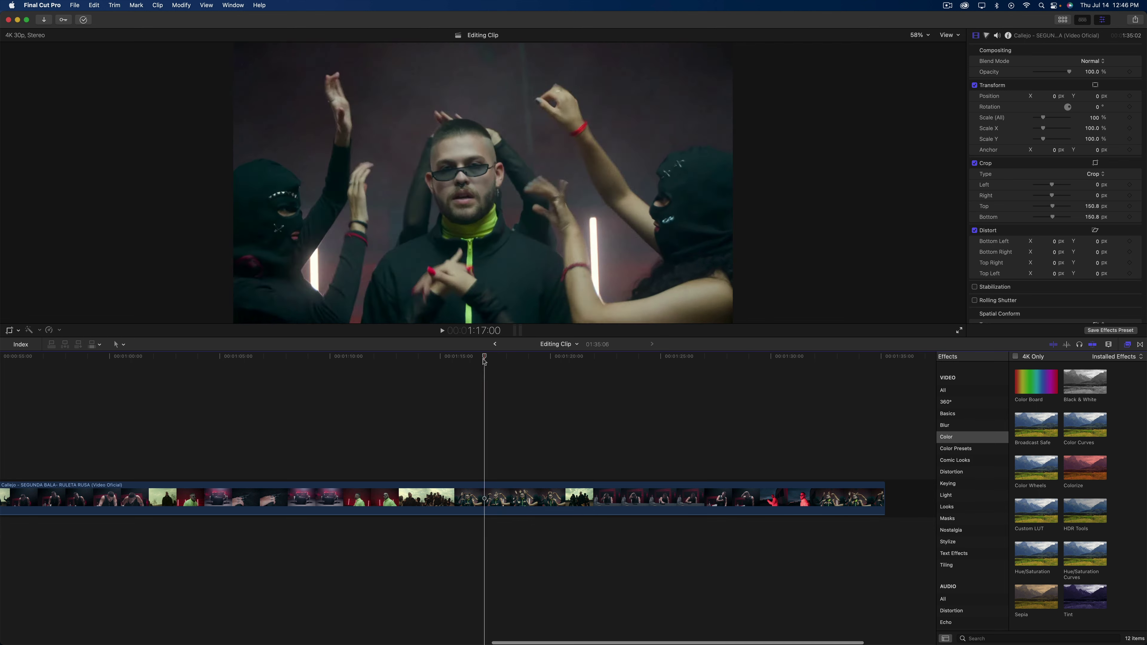
{"action": "left_click", "coordinate": [477, 493]}
{"action": "left_click", "coordinate": [477, 491]}
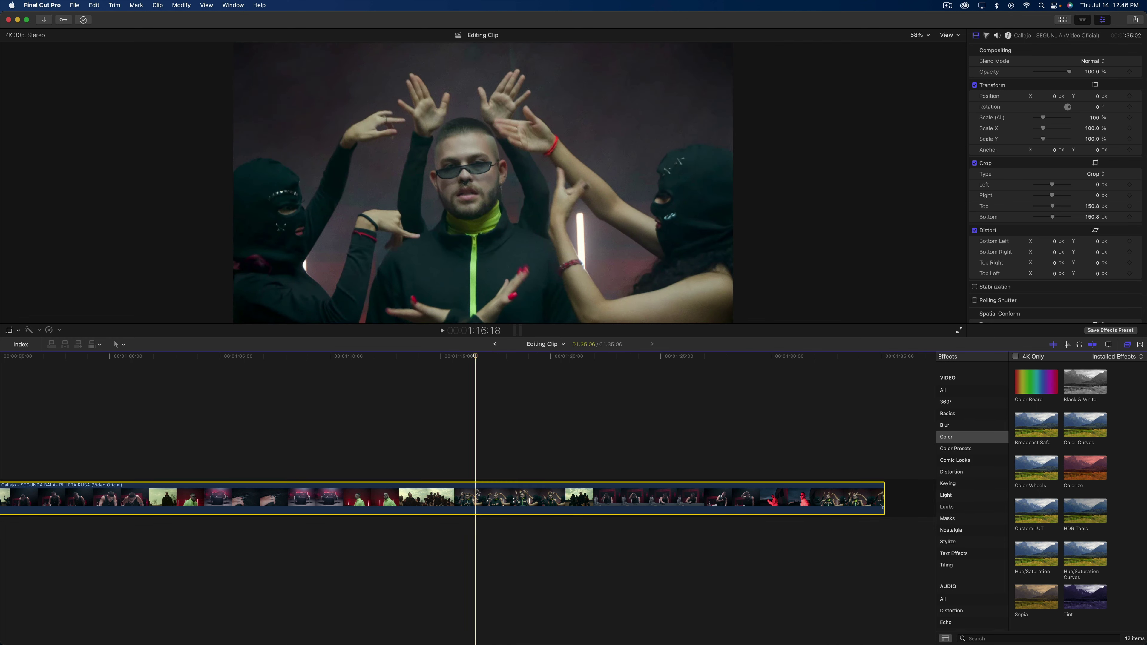
{"action": "key", "text": "super+b"}
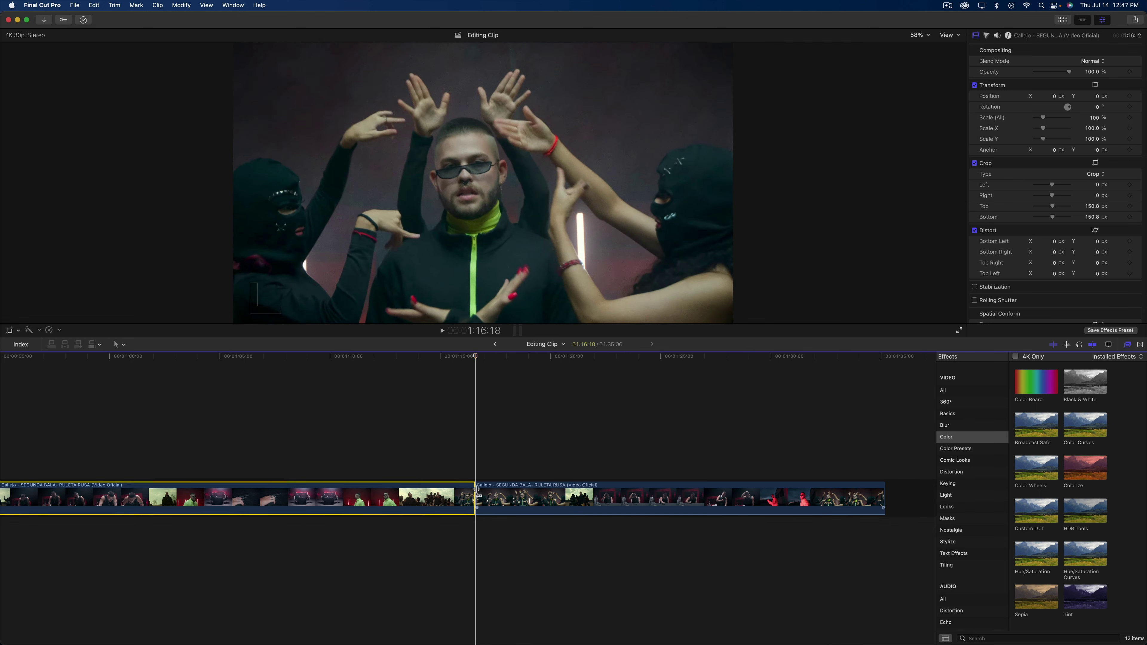
{"action": "key", "text": "b"}
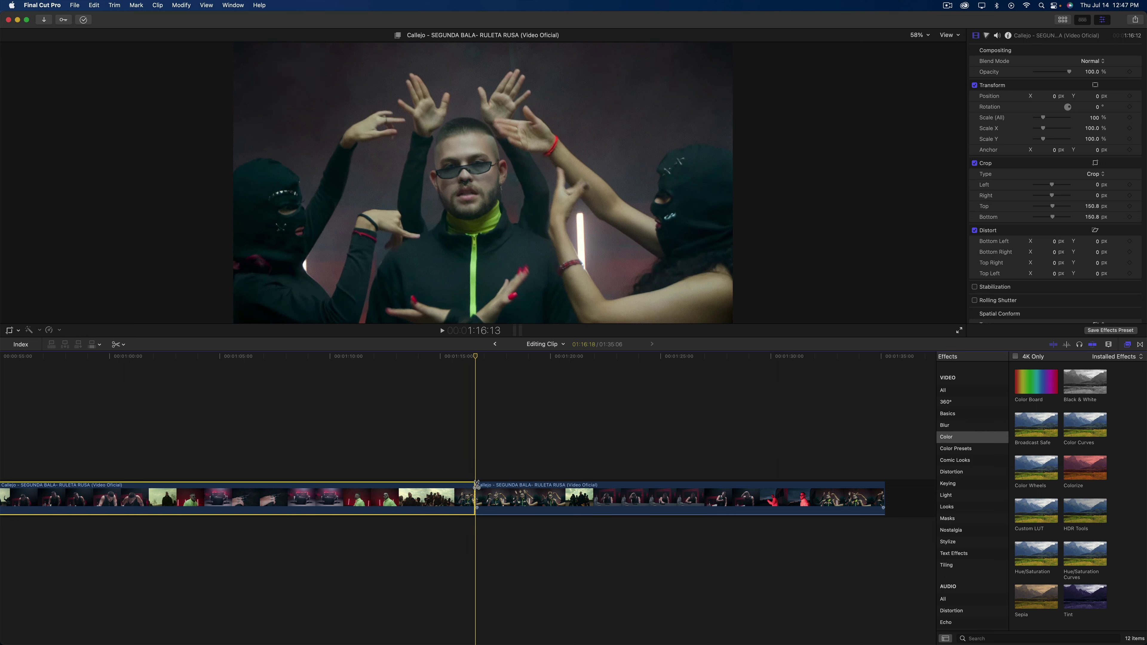
{"action": "key", "text": "a"}
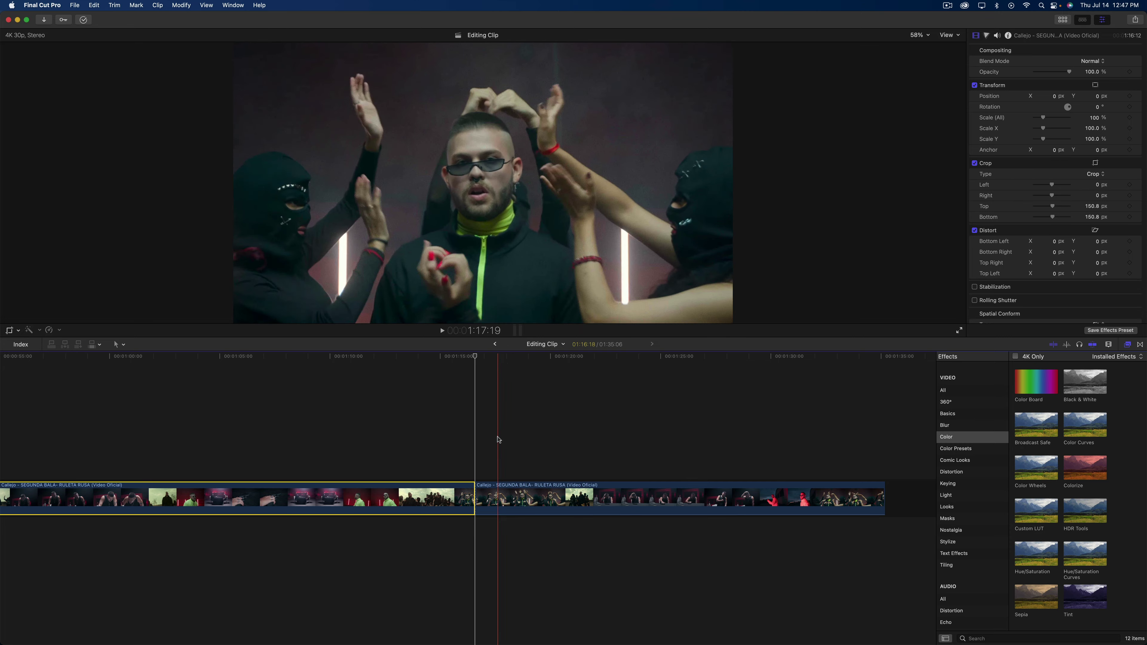
Raise the second clip's audio to 12 dB, then try lifting the short clip out and undo it
{"action": "scroll", "coordinate": [532, 438], "scroll_direction": "right", "scroll_amount": 2}
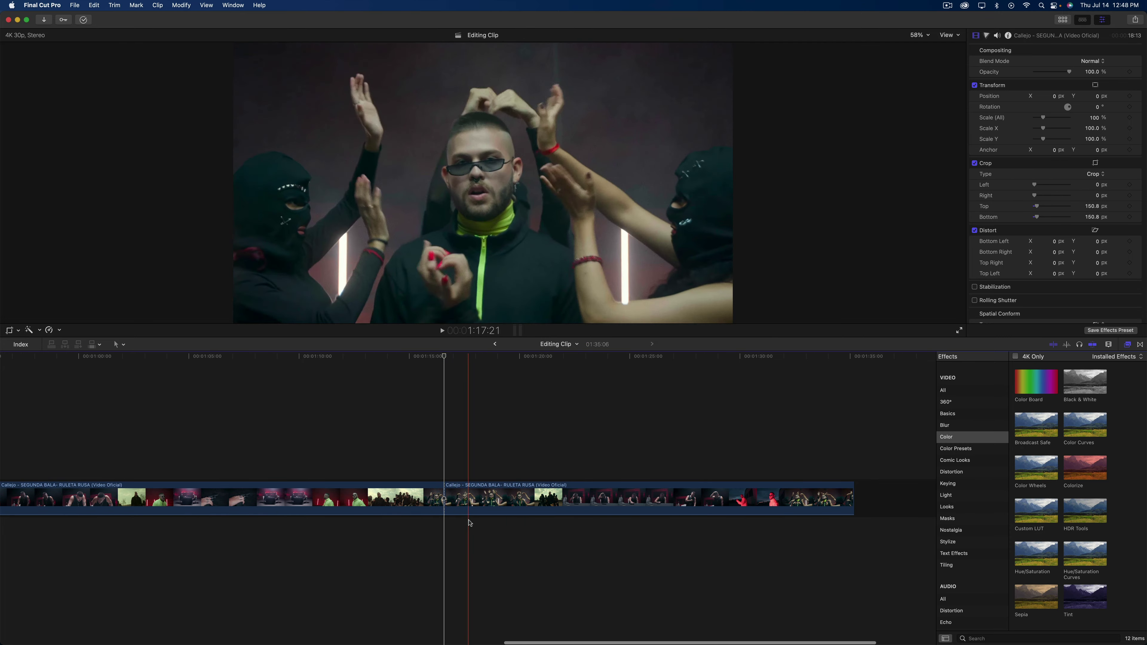
{"action": "left_click_drag", "start_coordinate": [592, 508], "coordinate": [592, 501]}
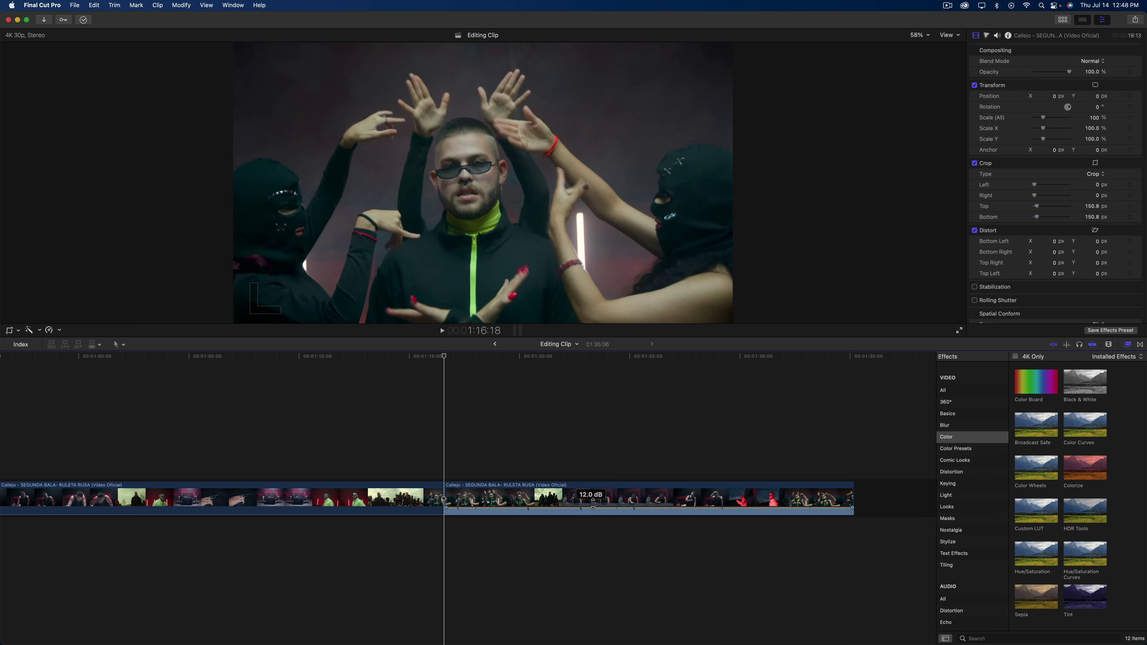
{"action": "left_click", "coordinate": [484, 356]}
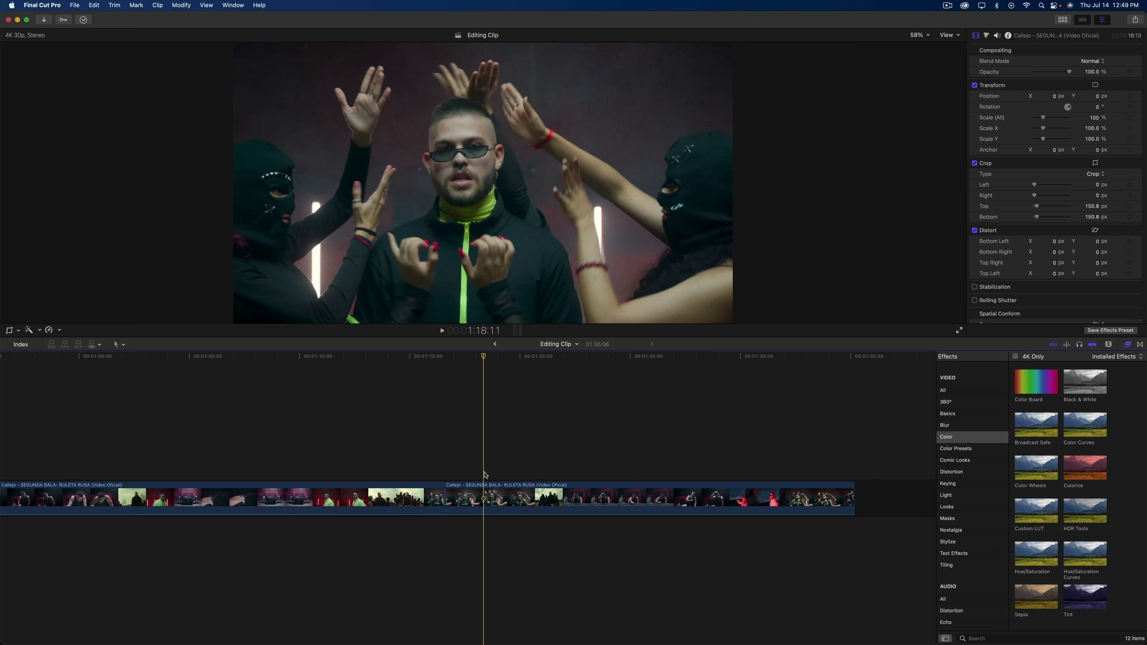
{"action": "left_click_drag", "start_coordinate": [466, 492], "coordinate": [375, 454]}
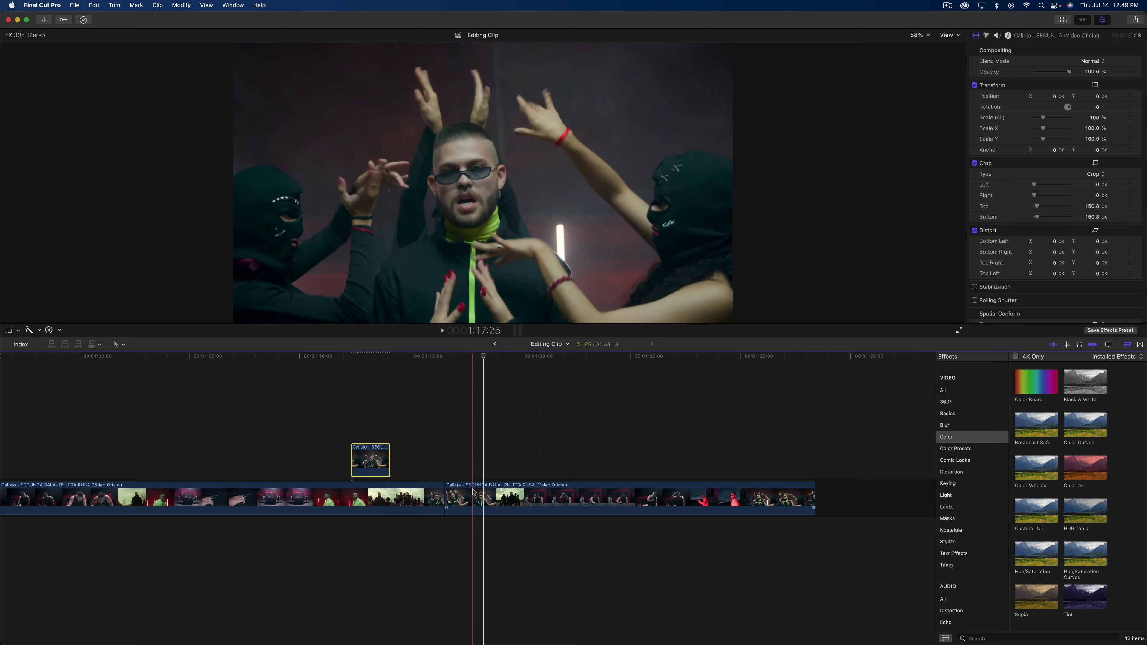
{"action": "key", "text": "super+z"}
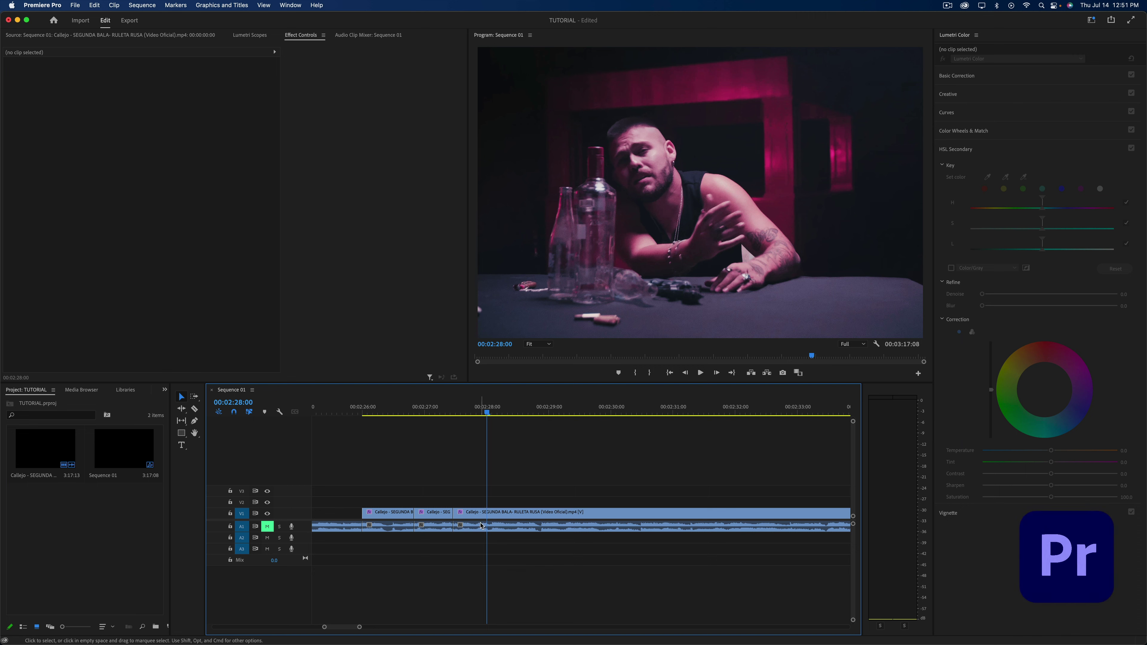
Select the third clip on V1/A1 and scrub forward to preview the later scene
{"action": "left_click", "coordinate": [482, 525]}
{"action": "left_click", "coordinate": [482, 414]}
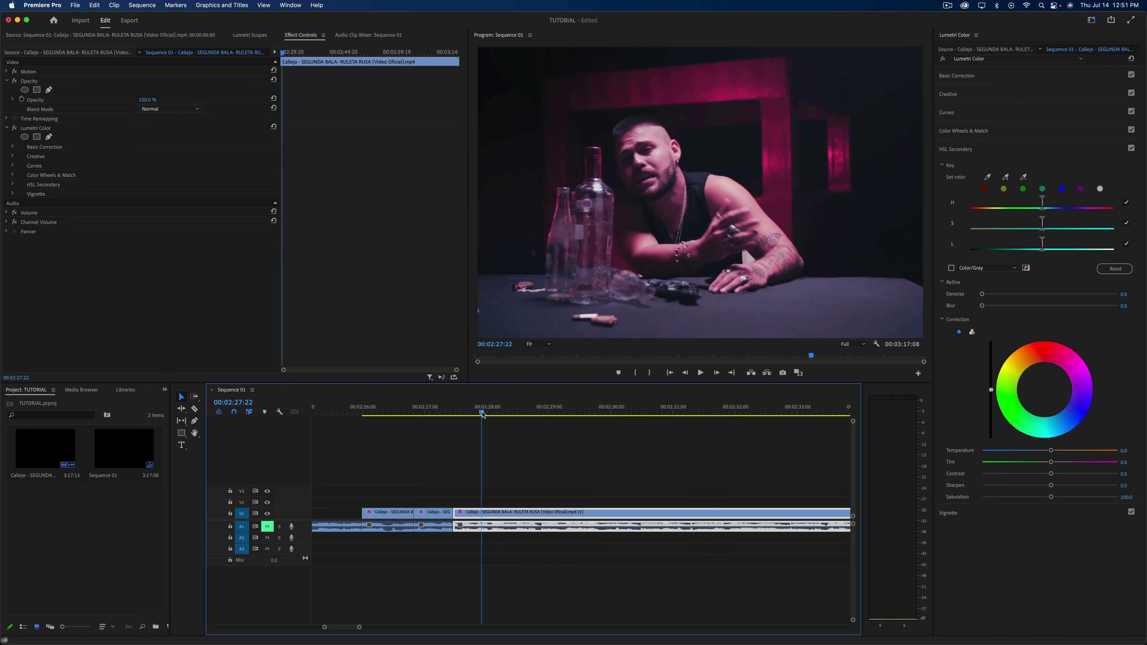
{"action": "left_click_drag", "start_coordinate": [482, 415], "coordinate": [568, 418]}
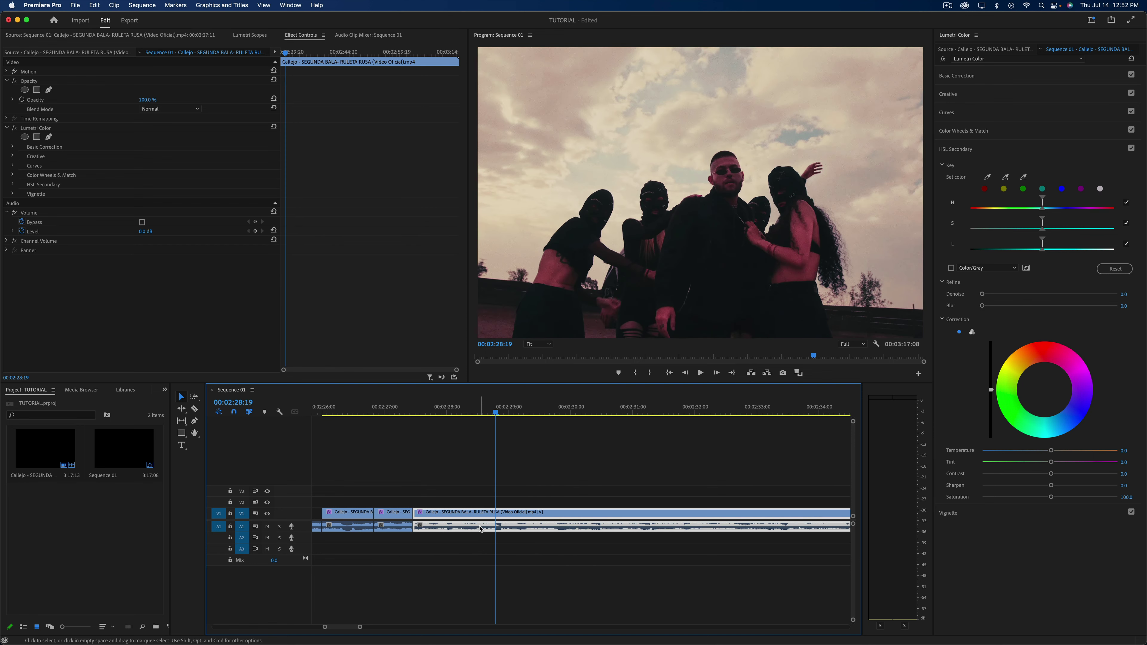
{"action": "double_click", "coordinate": [481, 528]}
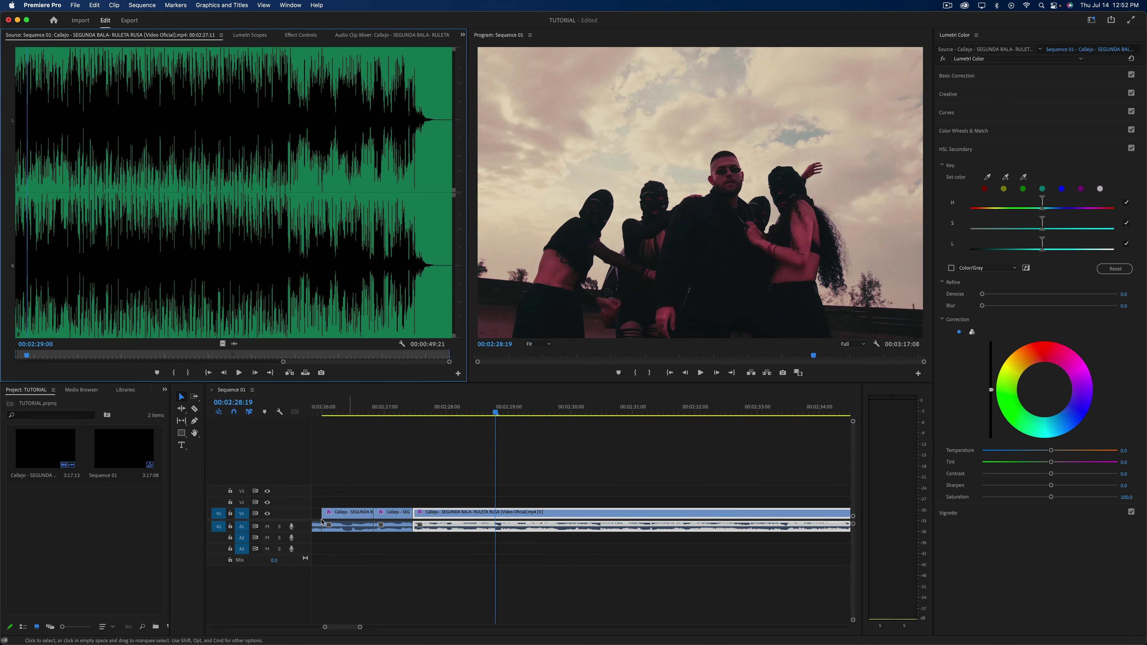
Expand the A1 track, raise the clip volume to about 11.8 dB, and play it from 00:02:28:07
{"action": "double_click", "coordinate": [301, 530]}
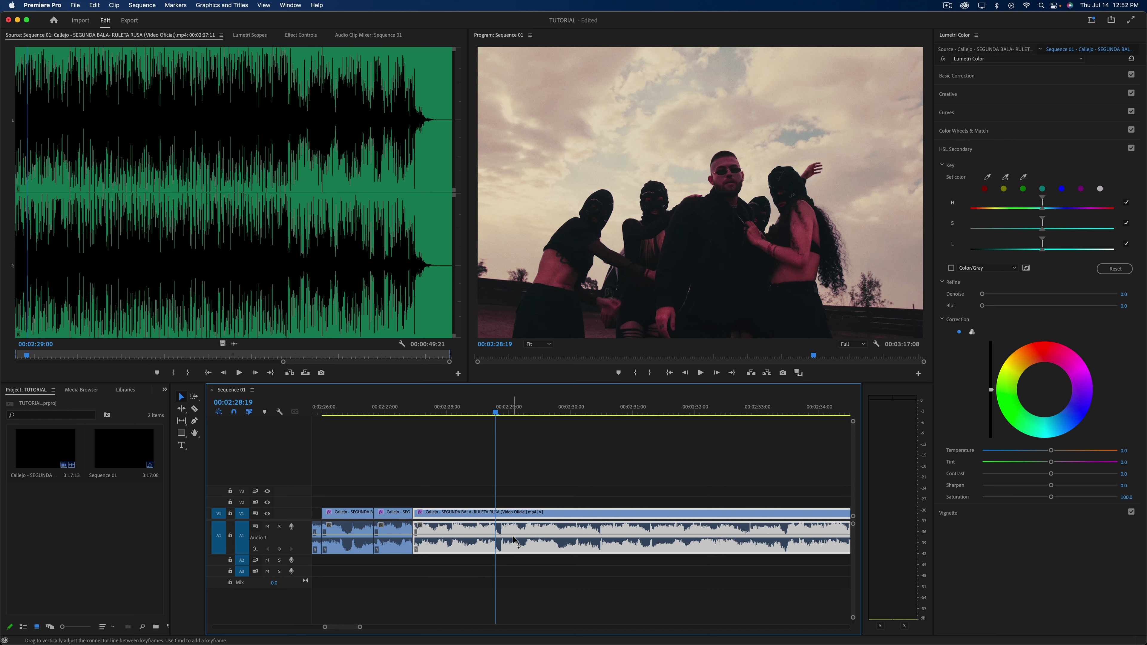
{"action": "left_click_drag", "start_coordinate": [497, 533], "coordinate": [497, 530]}
{"action": "key", "text": "space"}
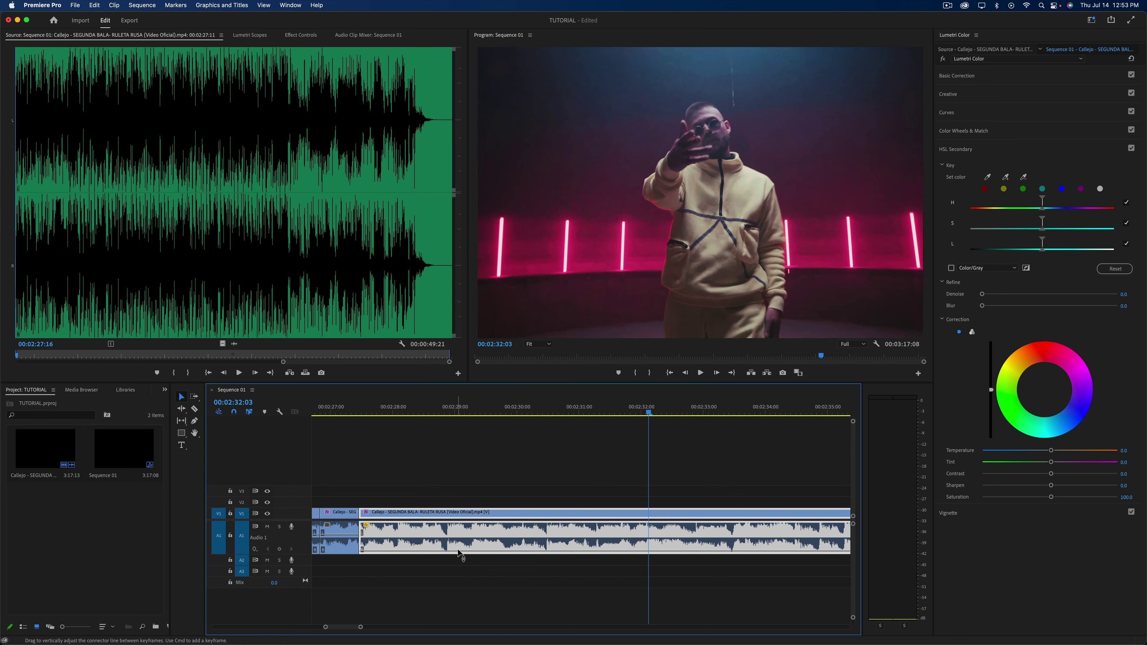
{"action": "left_click", "coordinate": [410, 409]}
{"action": "key", "text": "space"}
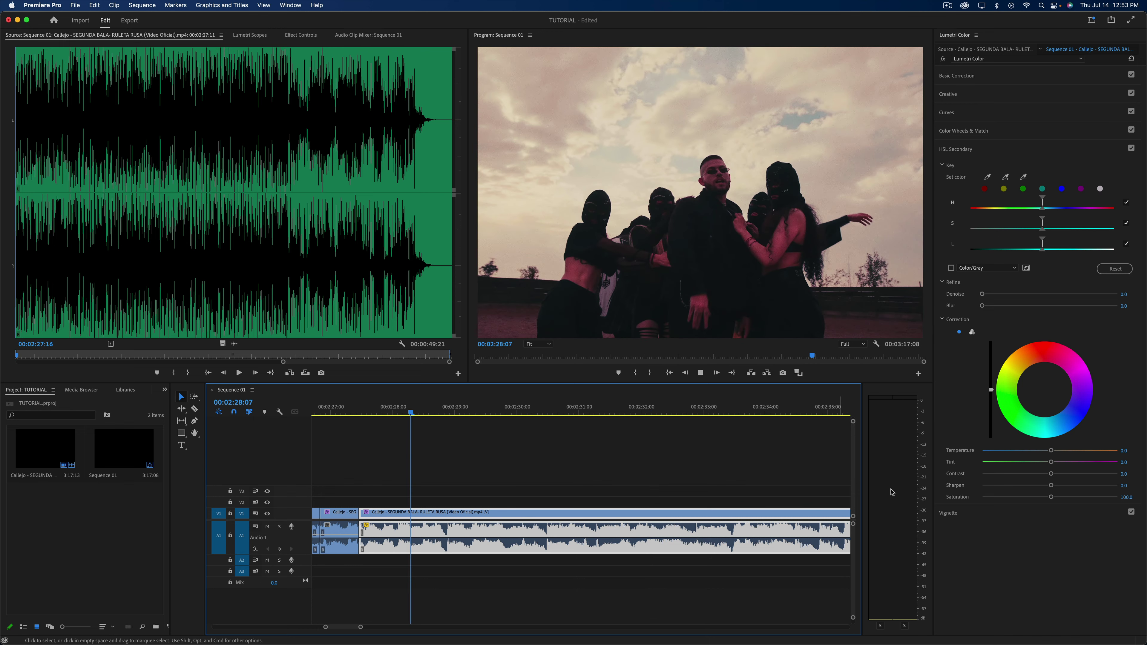
{"action": "key", "text": "space"}
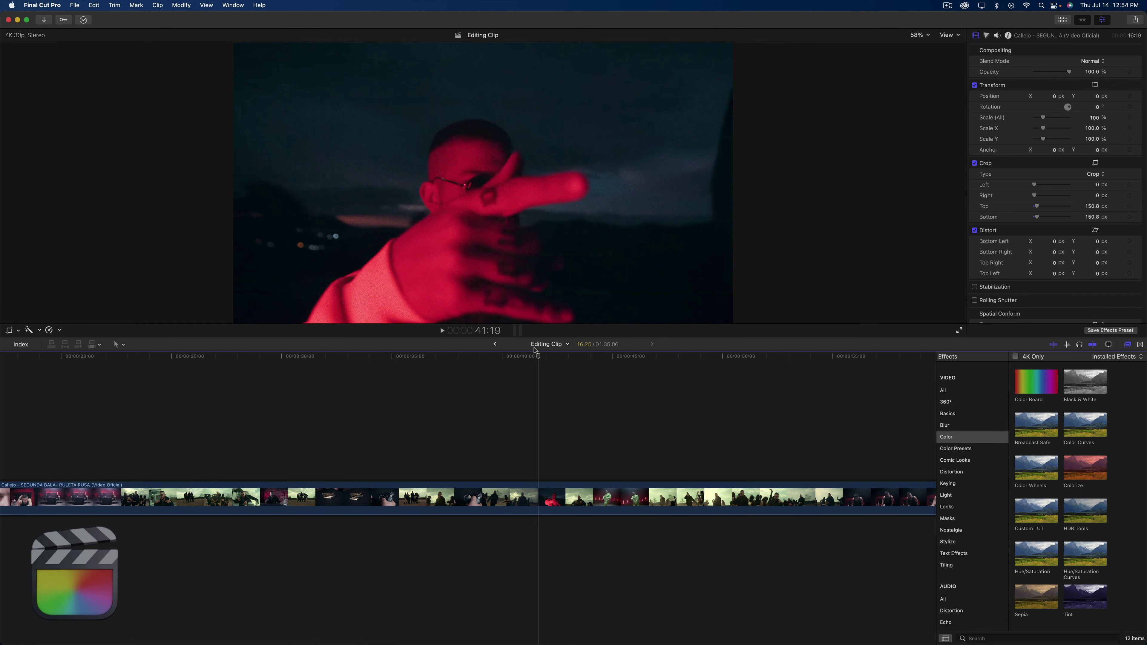
Hide the effects browser and reset the music video clip's volume to 0.0 dB
{"action": "left_click", "coordinate": [545, 495]}
{"action": "scroll", "coordinate": [545, 496], "scroll_direction": "right", "scroll_amount": 5}
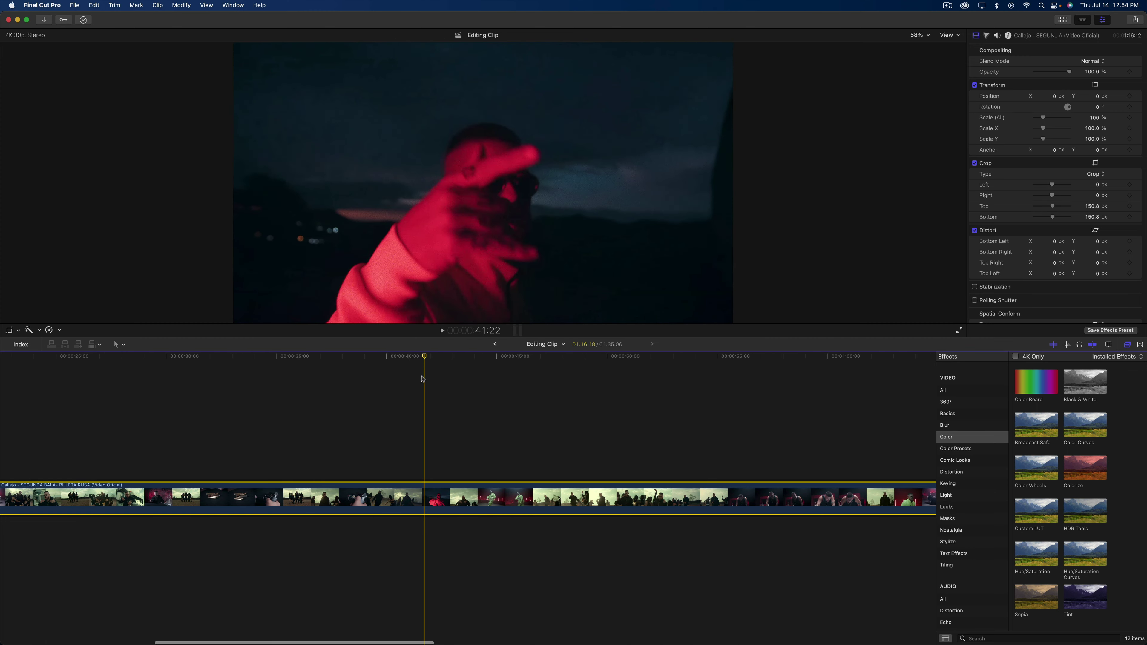
{"action": "left_click", "coordinate": [1126, 346]}
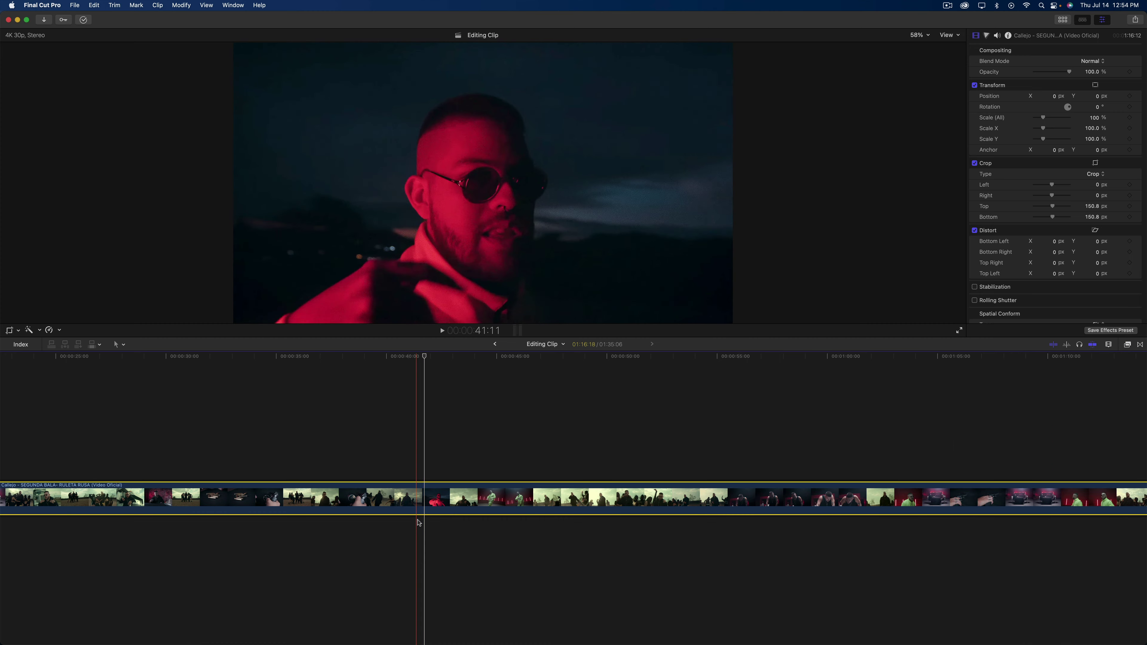
{"action": "left_click", "coordinate": [1135, 50]}
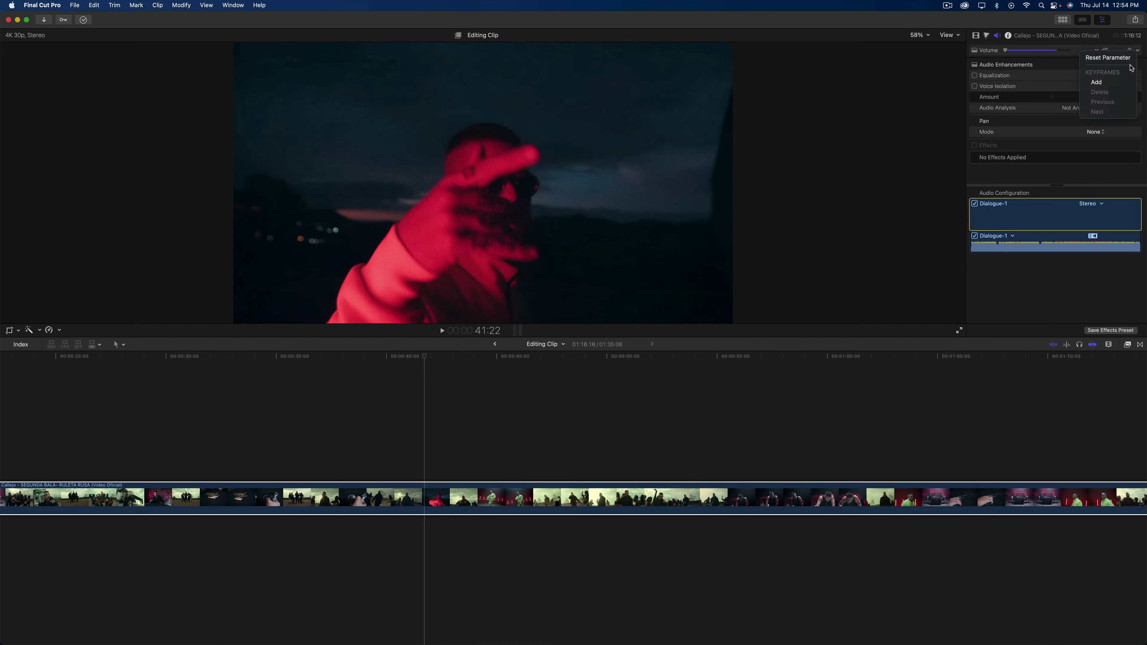
{"action": "left_click", "coordinate": [1122, 62]}
Show the Audio Meters in the workspace and play the edit to check levels
{"action": "left_click", "coordinate": [428, 488]}
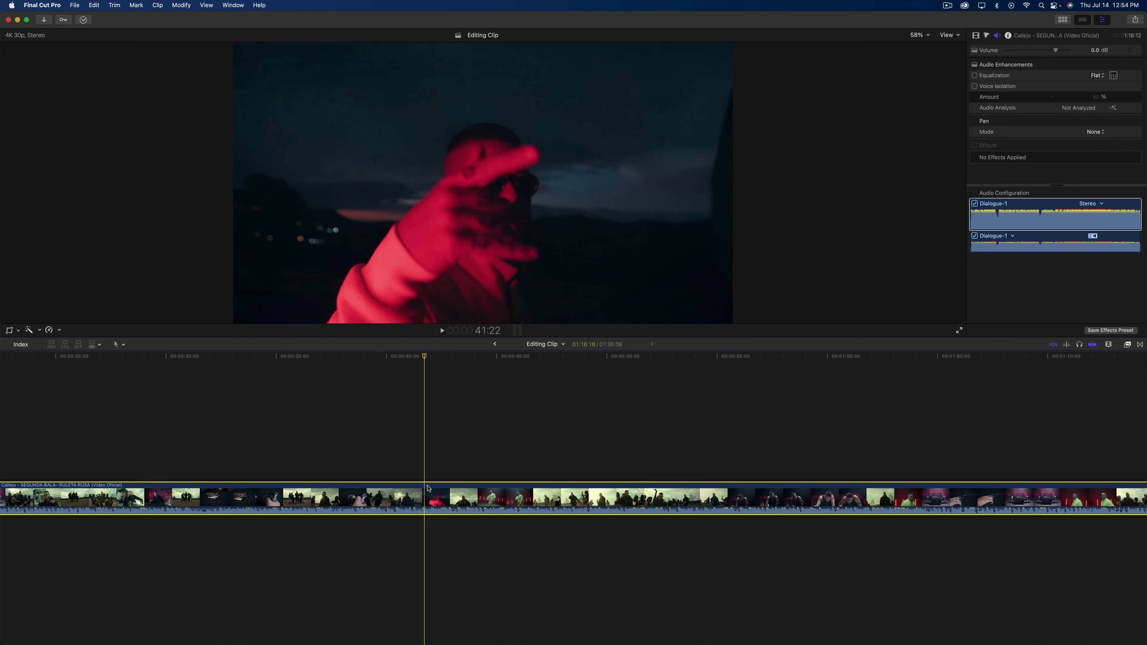
{"action": "left_click", "coordinate": [233, 5]}
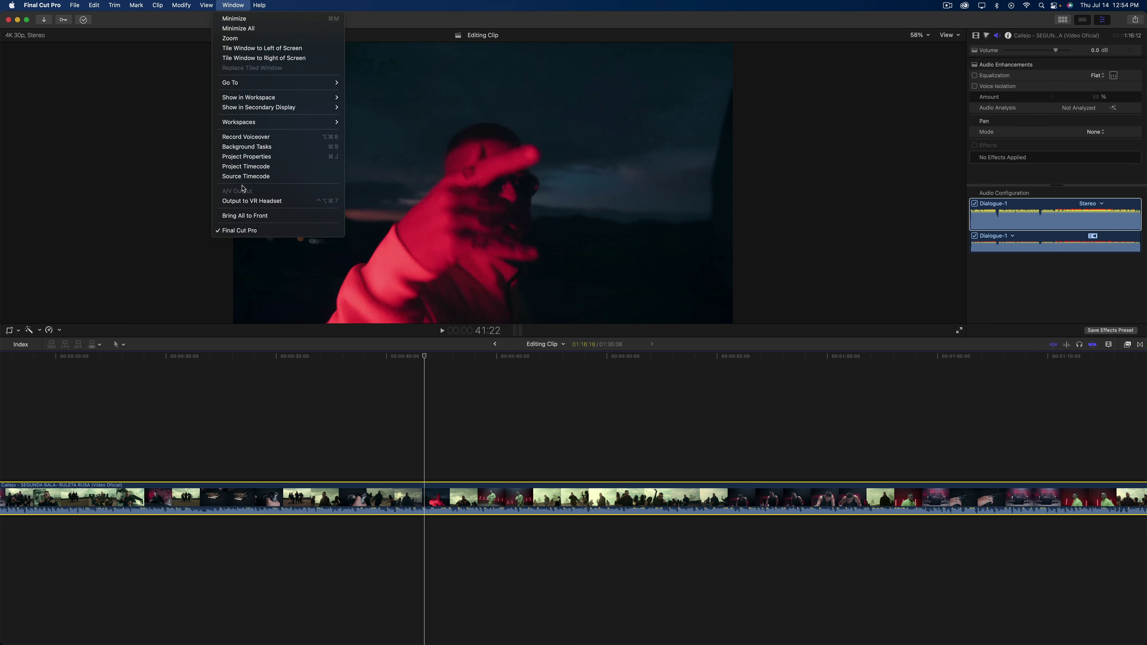
{"action": "mouse_move", "coordinate": [278, 99]}
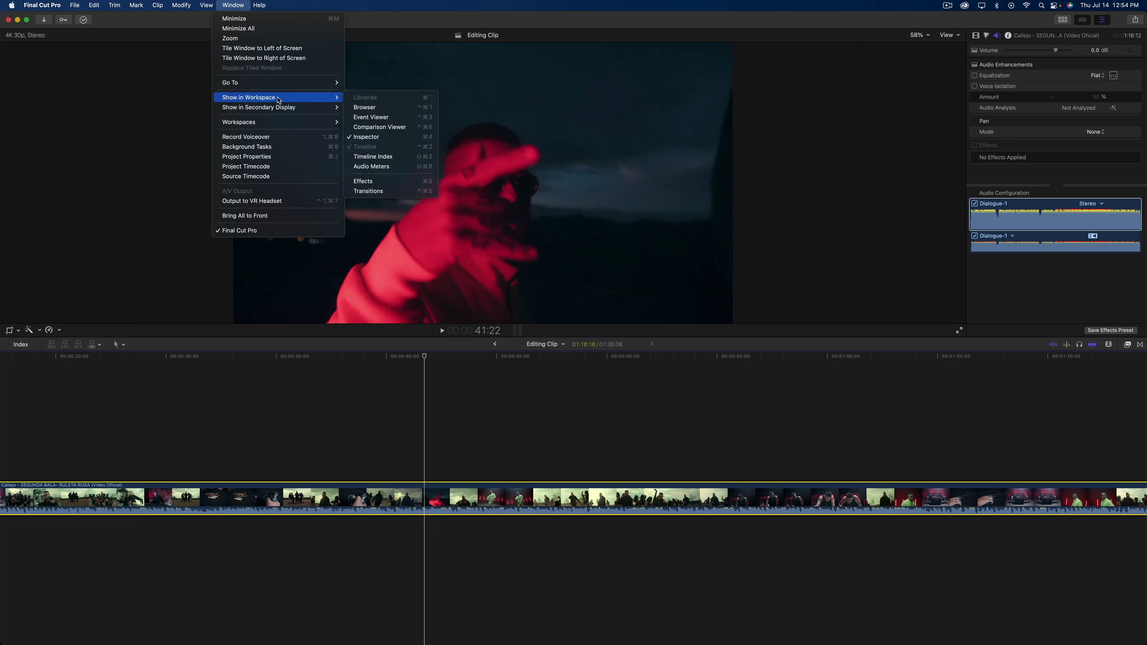
{"action": "left_click", "coordinate": [374, 171]}
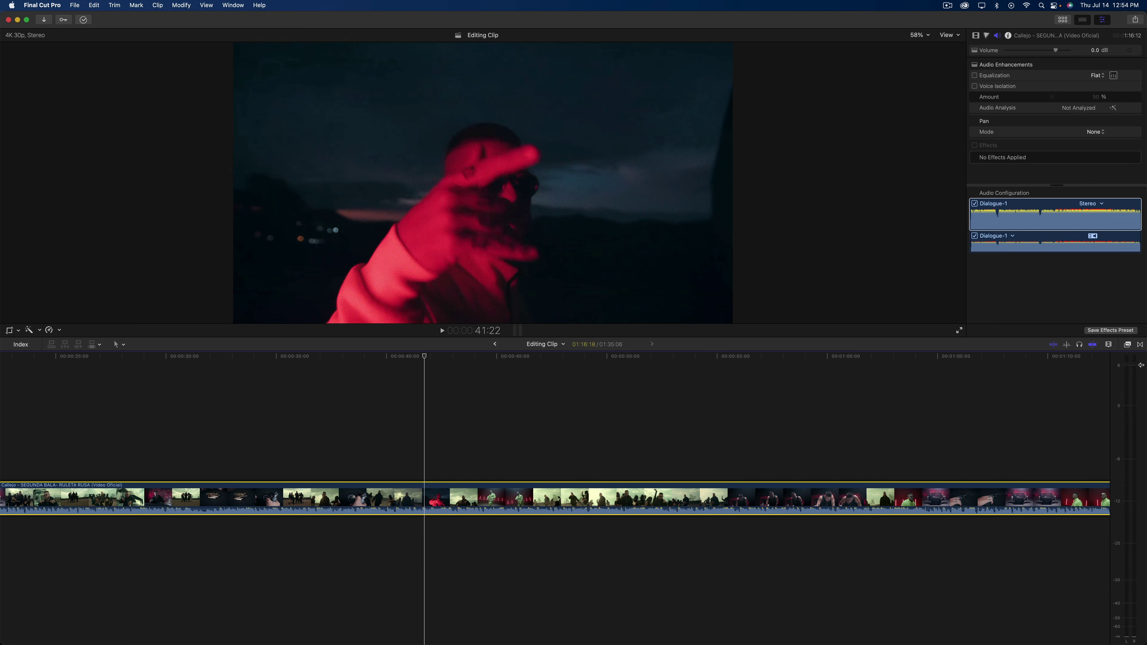
{"action": "key", "text": "space"}
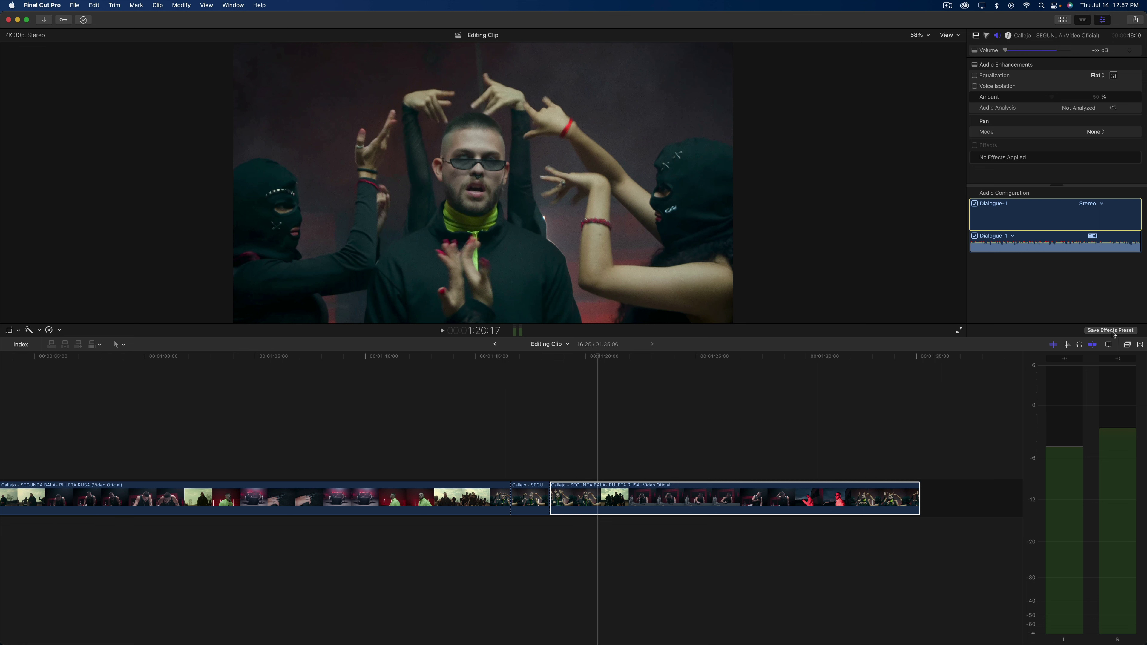
Apply the Custom LUT effect from the Effects browser to the second clip
{"action": "left_click", "coordinate": [1127, 345]}
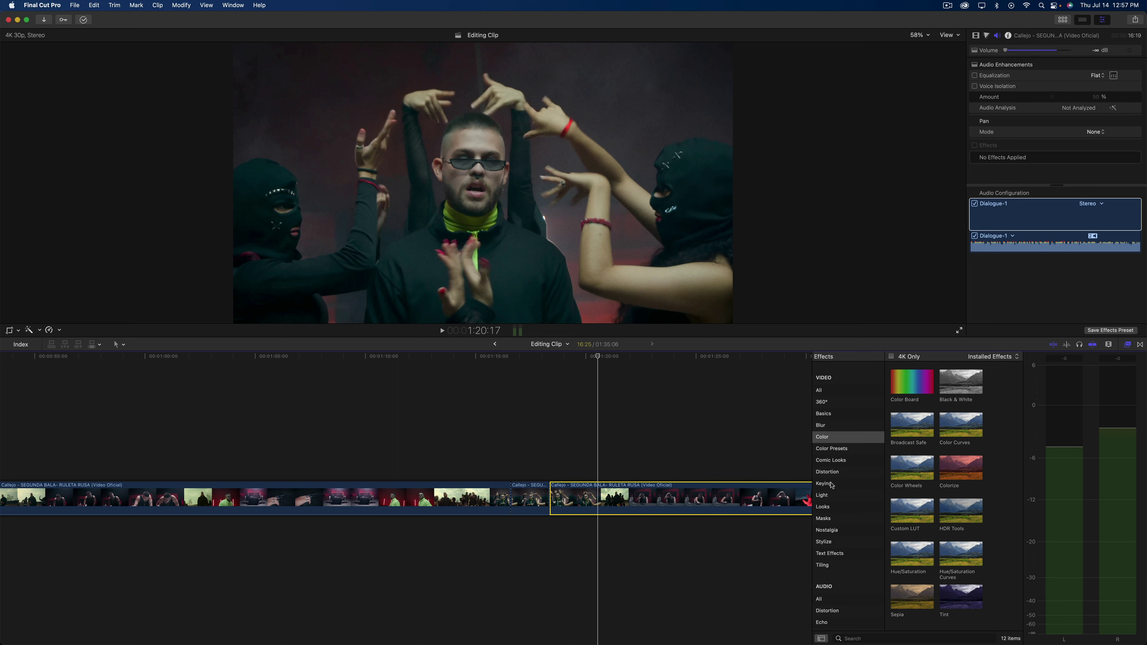
{"action": "scroll", "coordinate": [799, 443], "scroll_direction": "right", "scroll_amount": 5}
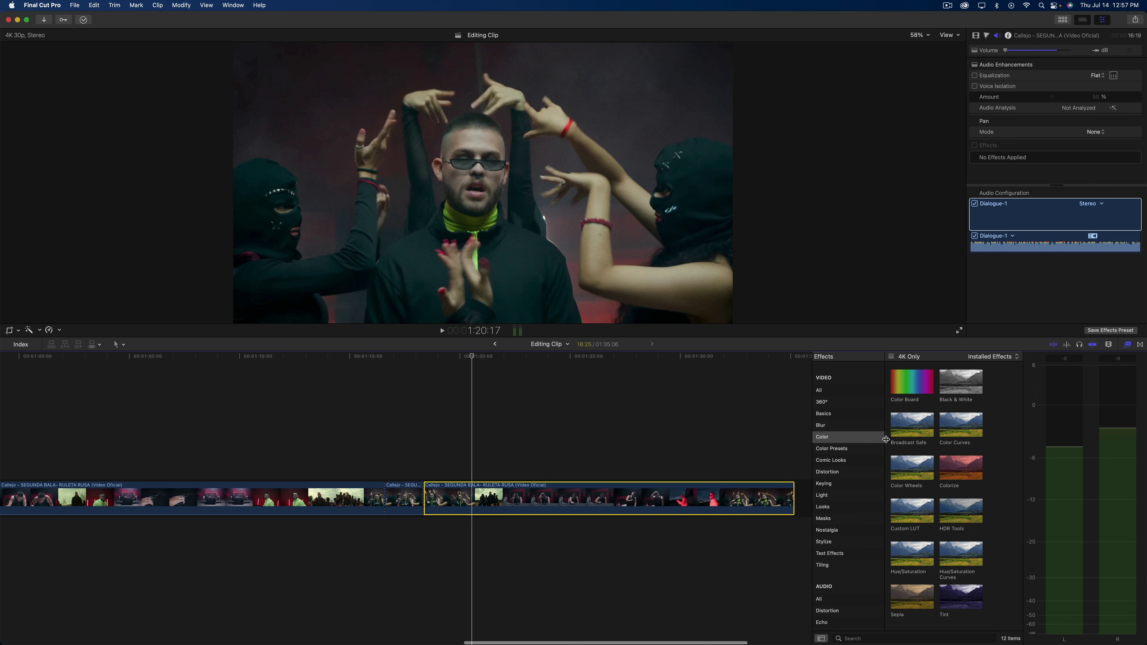
{"action": "left_click", "coordinate": [913, 504]}
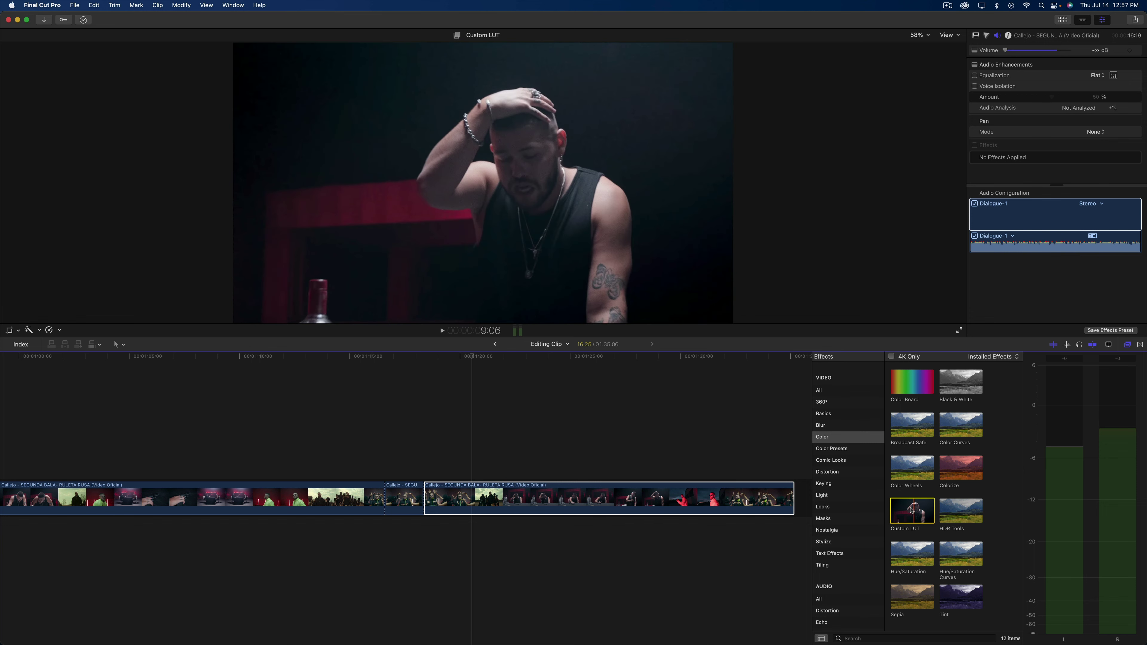
{"action": "left_click_drag", "start_coordinate": [916, 512], "coordinate": [488, 498]}
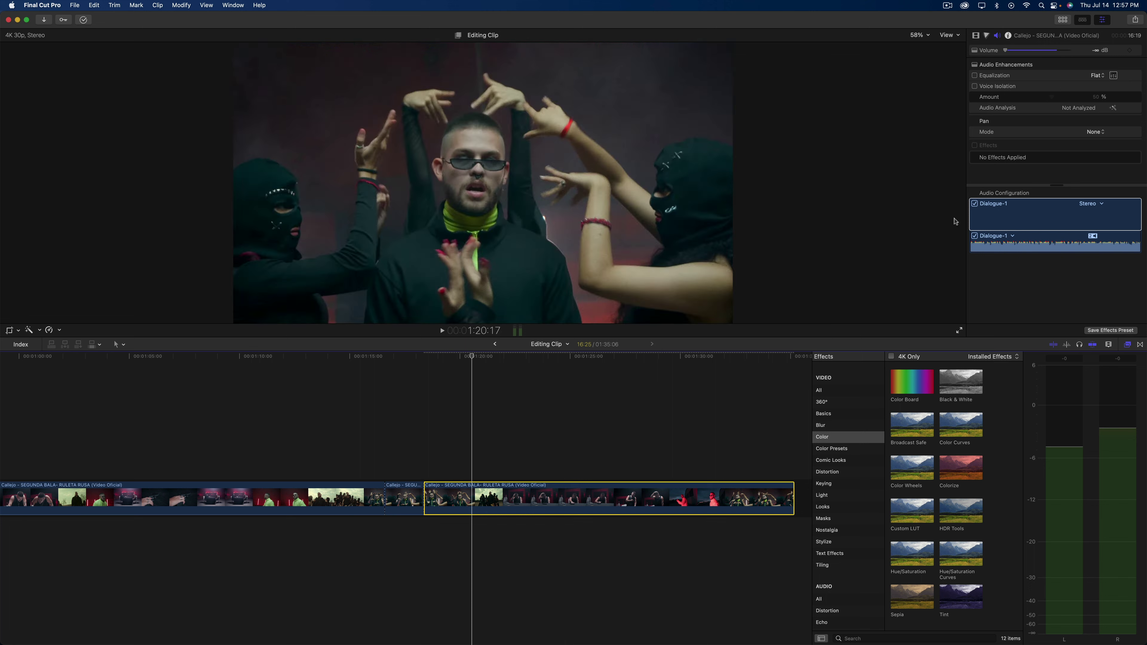
{"action": "left_click", "coordinate": [978, 537]}
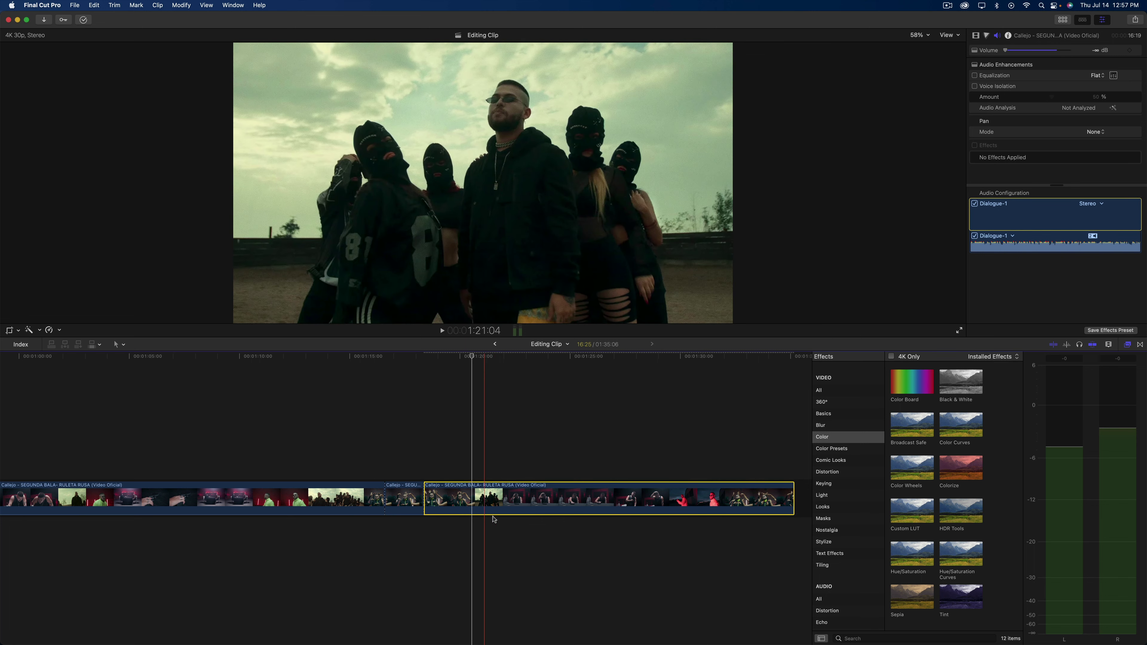
{"action": "left_click", "coordinate": [476, 506]}
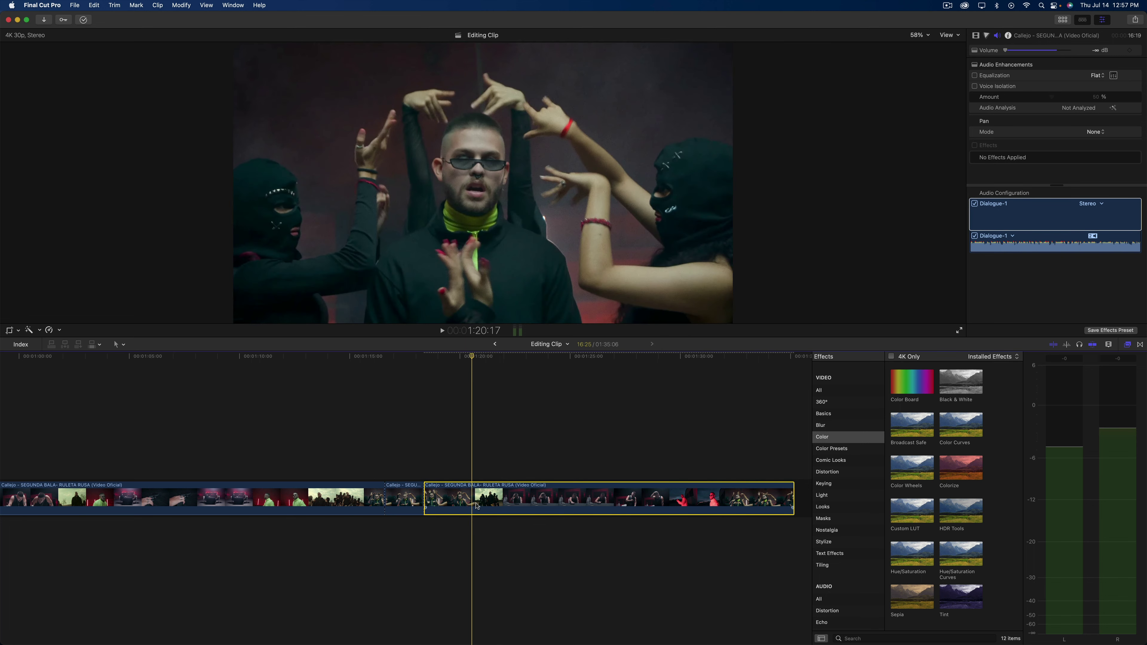
Load all 20 retro .cube files through Choose Custom LUT in the Inspector
{"action": "left_click", "coordinate": [987, 36]}
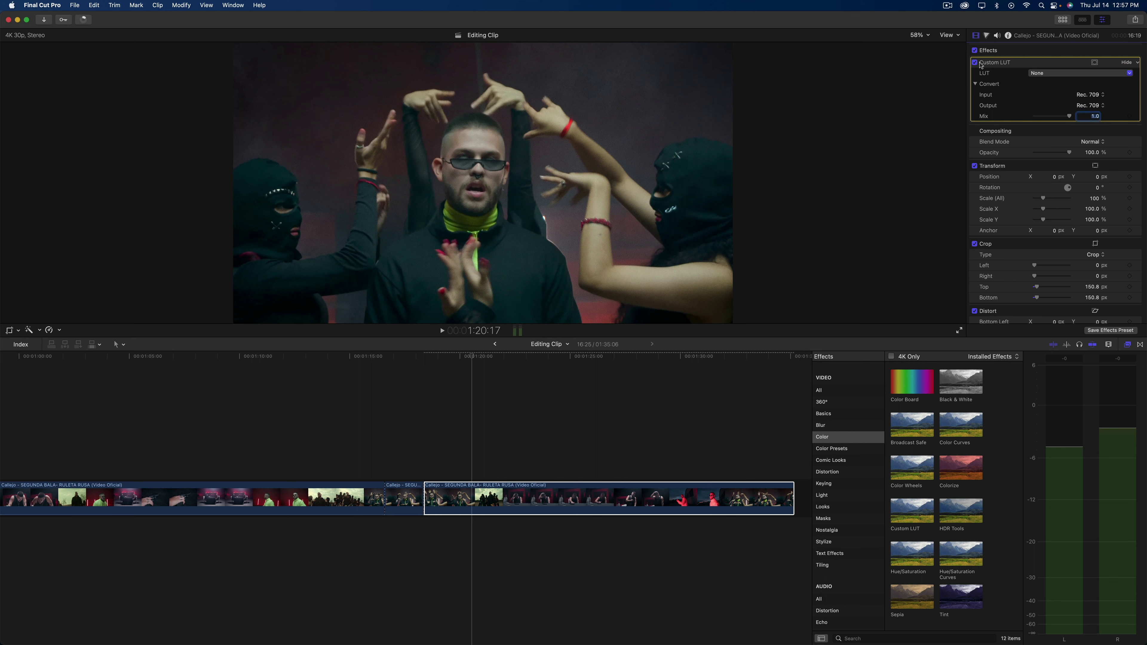
{"action": "left_click", "coordinate": [985, 77]}
{"action": "left_click", "coordinate": [1057, 73]}
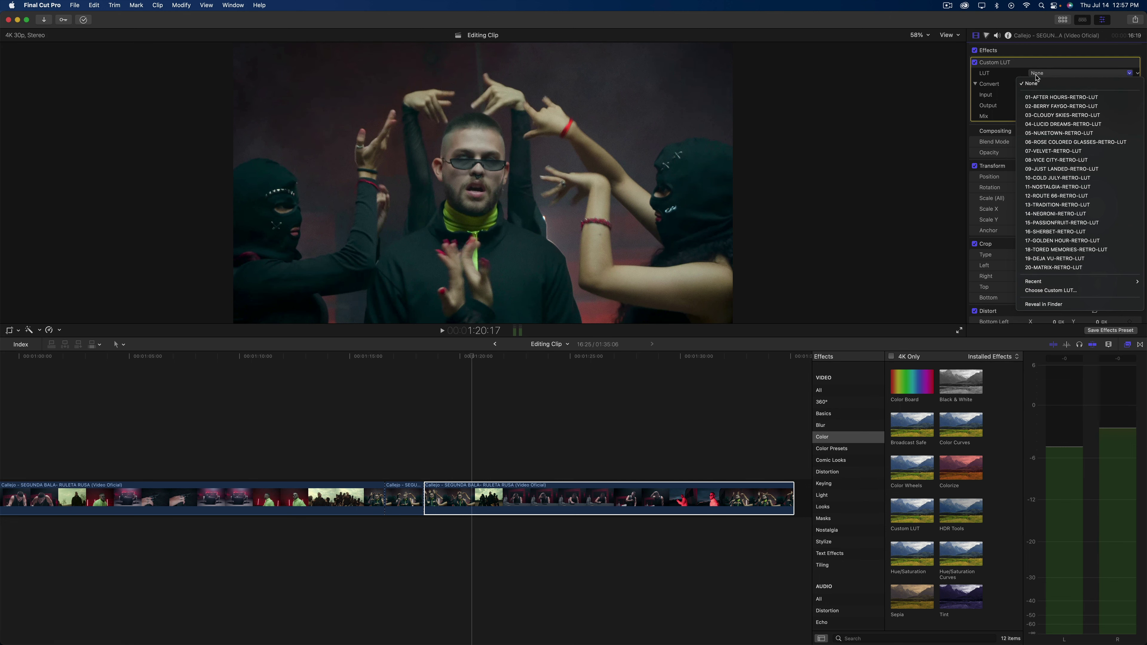
{"action": "left_click", "coordinate": [1044, 74]}
{"action": "left_click", "coordinate": [1039, 74]}
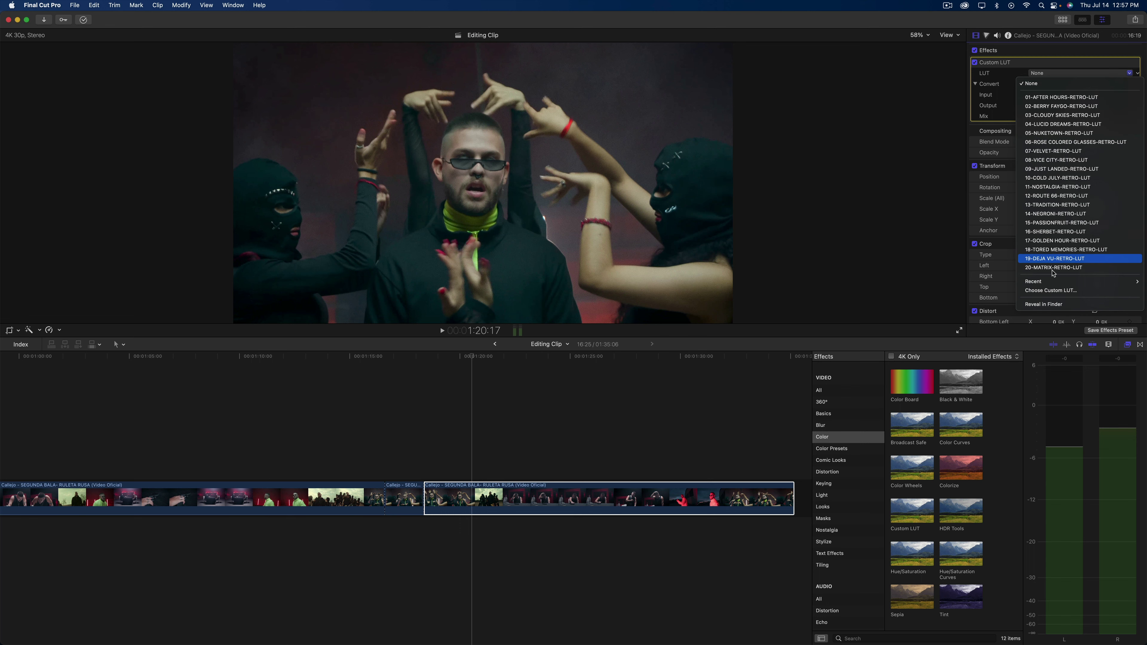
{"action": "left_click", "coordinate": [1038, 292]}
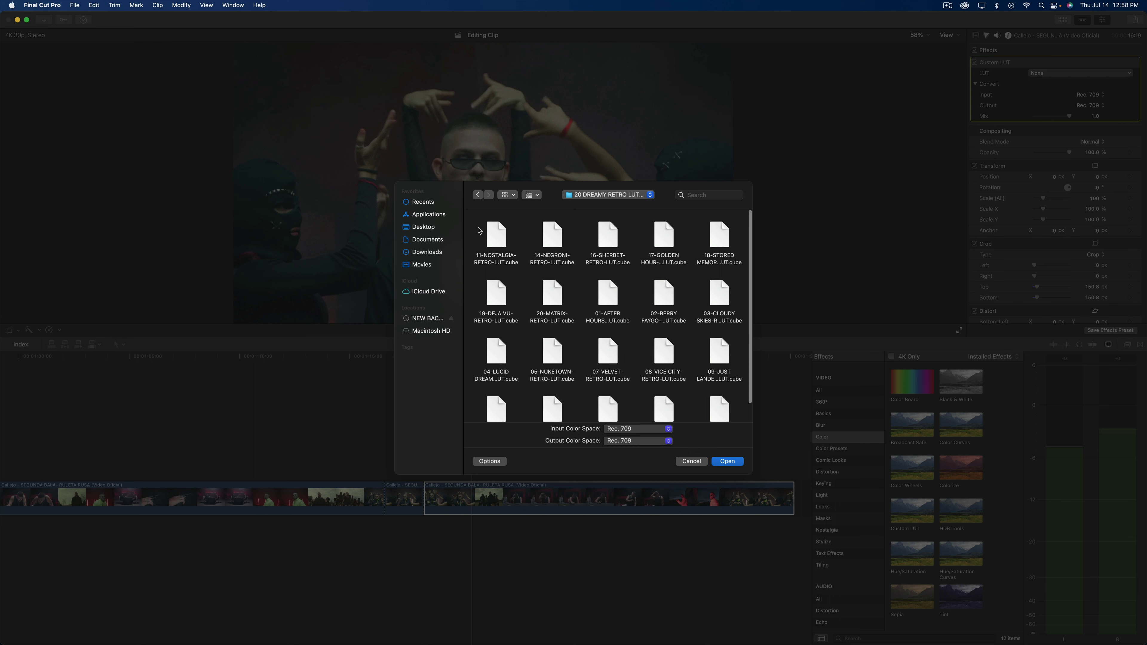
{"action": "scroll", "coordinate": [501, 255], "scroll_direction": "down", "scroll_amount": 3}
{"action": "scroll", "coordinate": [501, 256], "scroll_direction": "up", "scroll_amount": 3}
{"action": "key", "text": "super+a"}
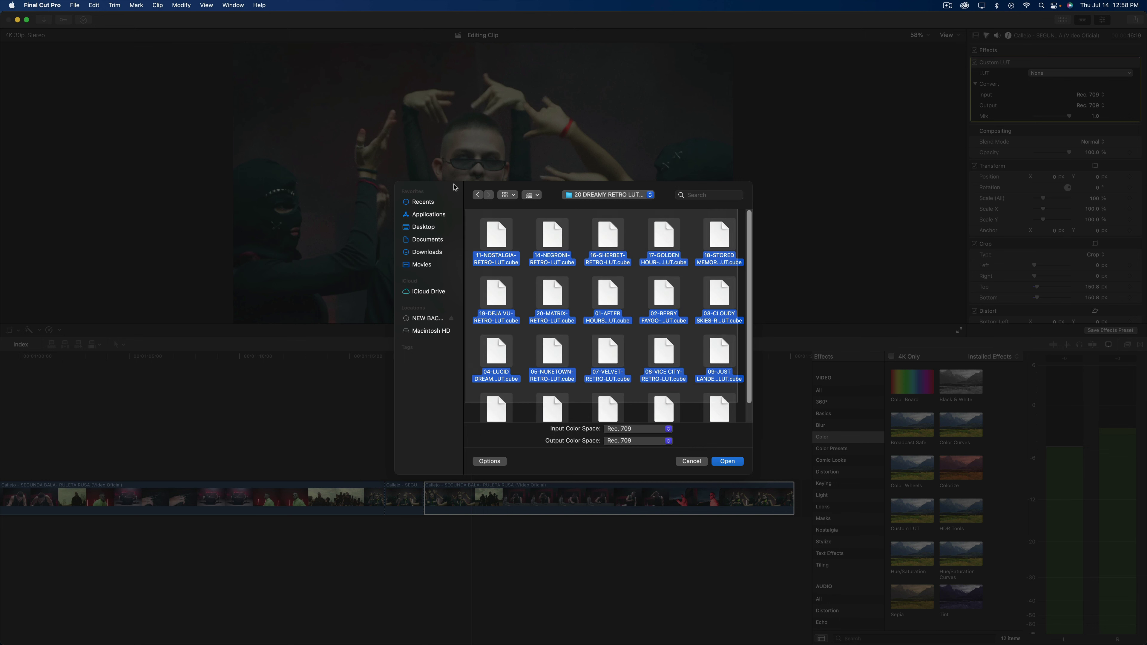
{"action": "left_click", "coordinate": [691, 461]}
Try 01-AFTER HOURS and 02-BERRY FAYGO, then settle on 03-CLOUDY SKIES-RETRO-LUT
{"action": "left_click", "coordinate": [1078, 73]}
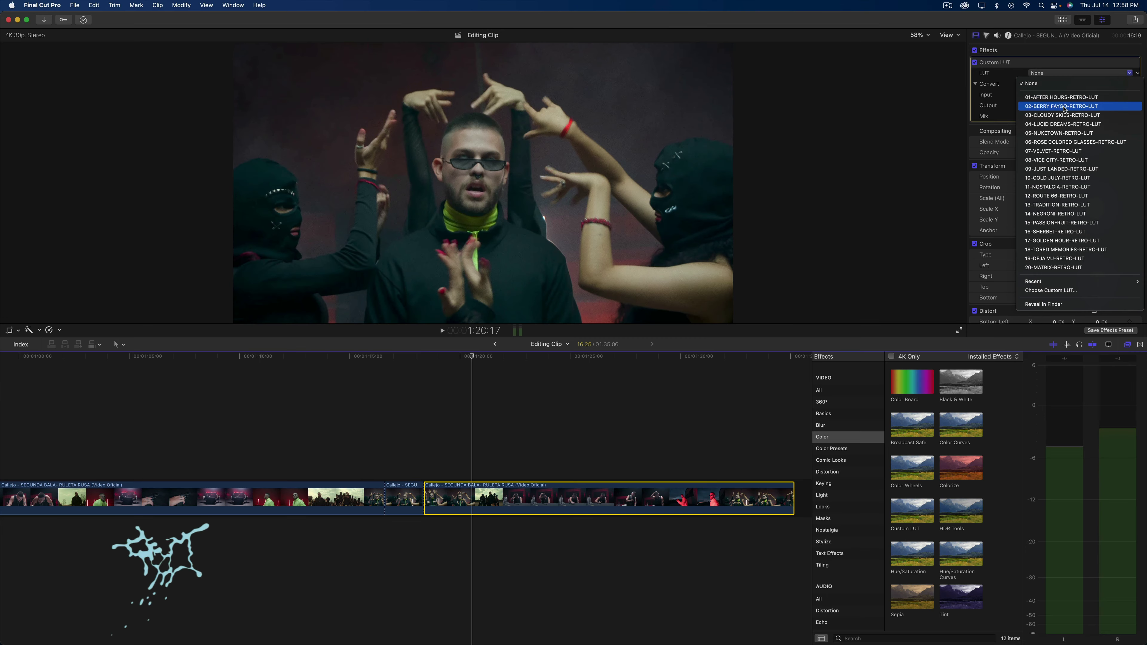
{"action": "left_click", "coordinate": [1061, 97]}
{"action": "left_click", "coordinate": [1079, 73]}
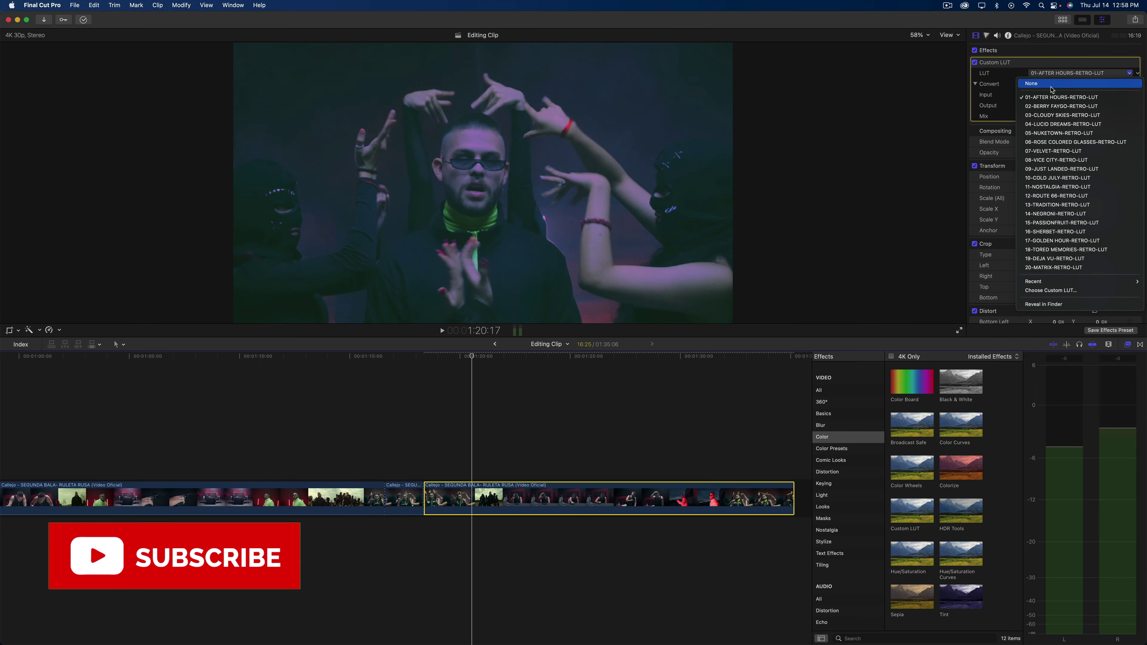
{"action": "left_click", "coordinate": [1059, 106]}
{"action": "left_click", "coordinate": [1054, 72]}
{"action": "left_click", "coordinate": [1054, 84]}
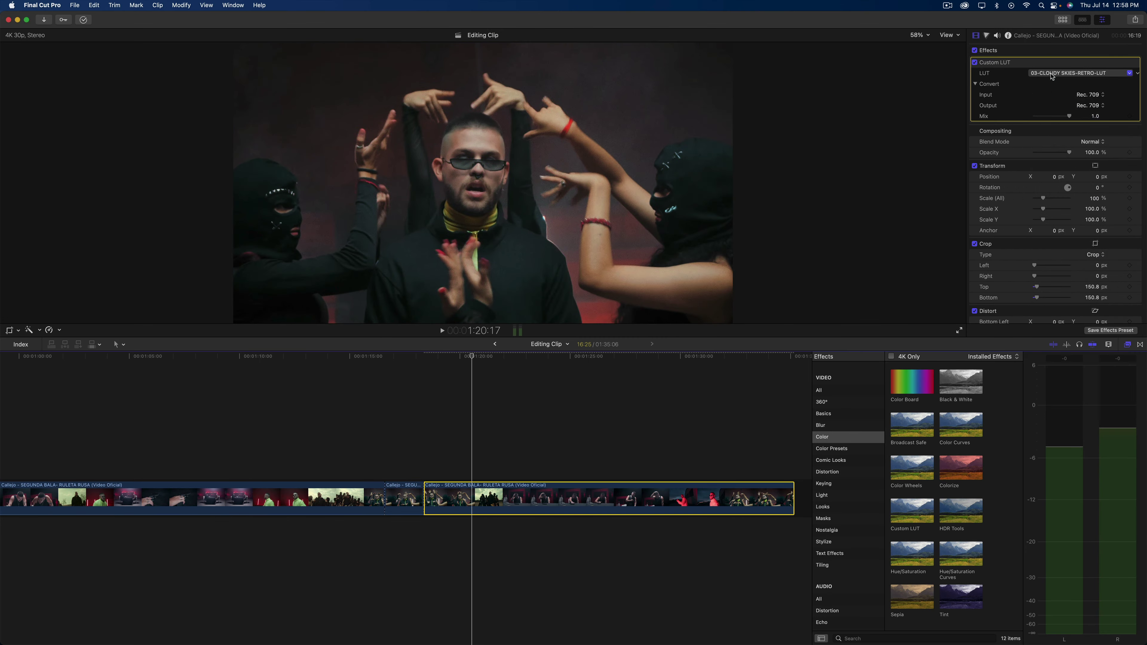
{"action": "left_click", "coordinate": [1079, 73]}
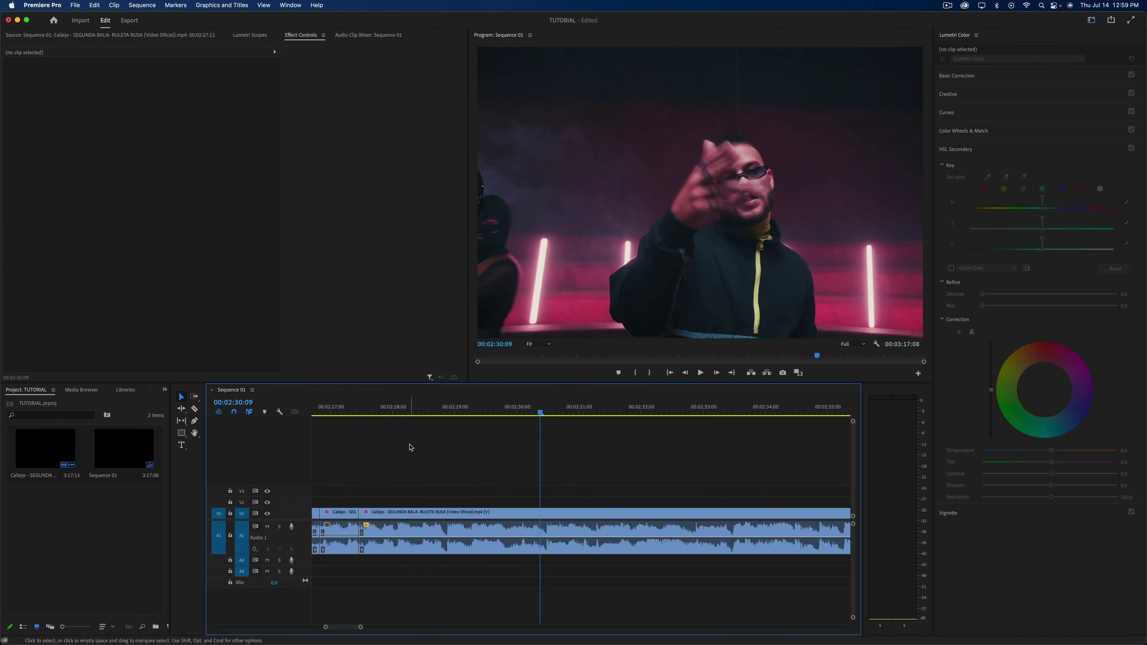
Switch Premiere Pro to the Export page for Sequence 01 via the header
{"action": "scroll", "coordinate": [410, 447], "scroll_direction": "right", "scroll_amount": 3}
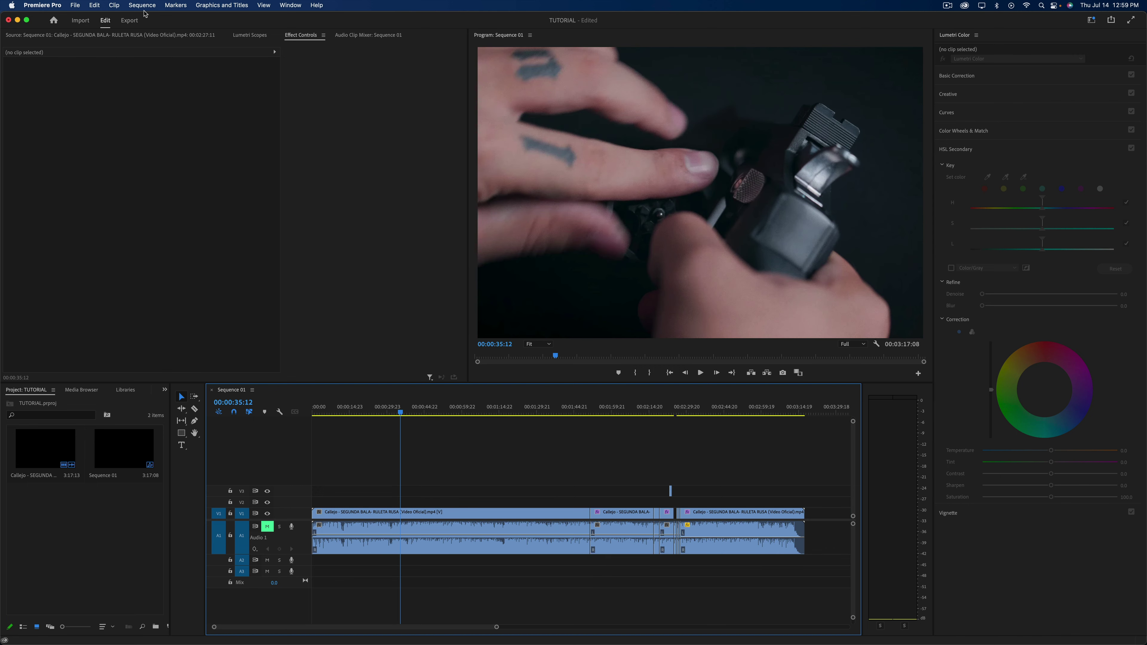
{"action": "left_click", "coordinate": [75, 5]}
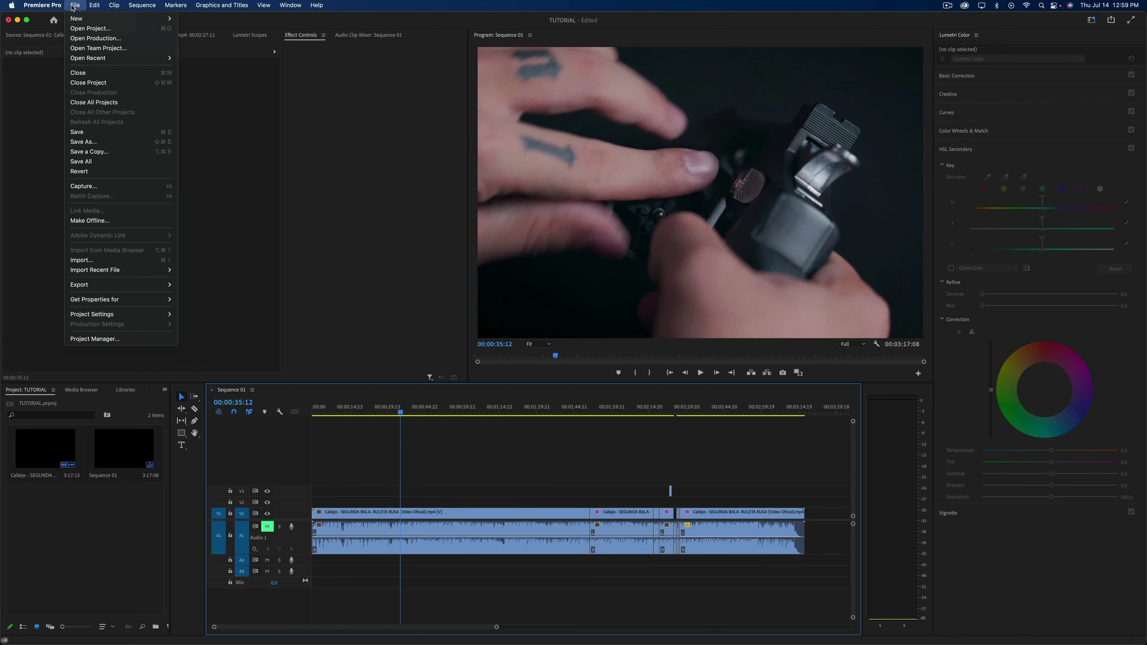
{"action": "mouse_move", "coordinate": [113, 276]}
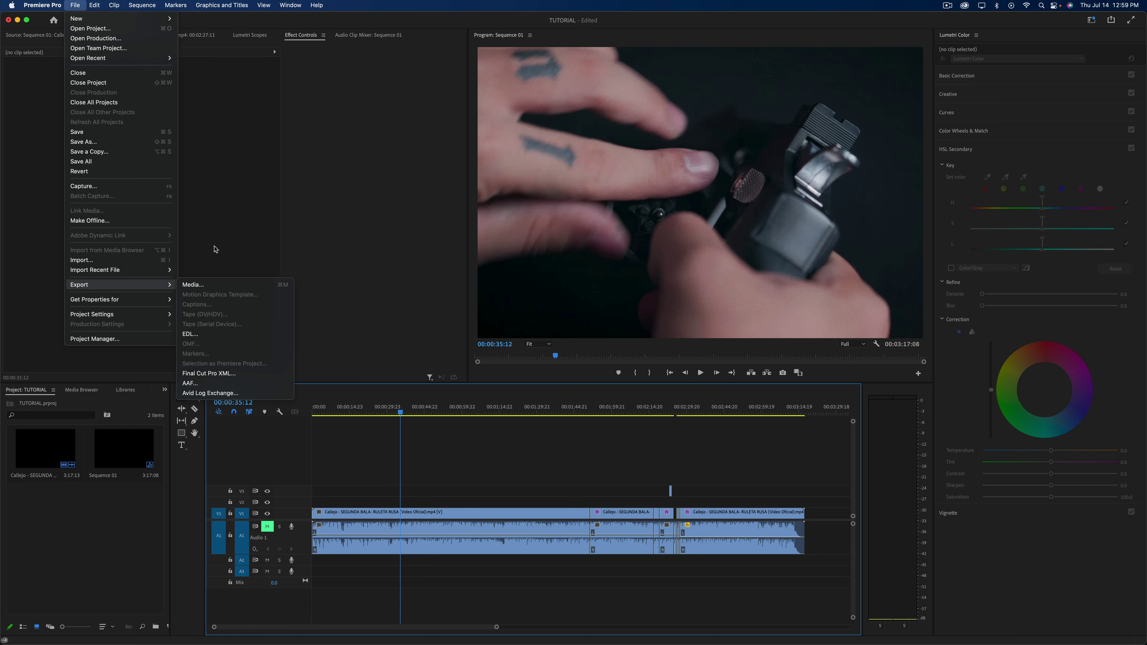
{"action": "left_click", "coordinate": [218, 225]}
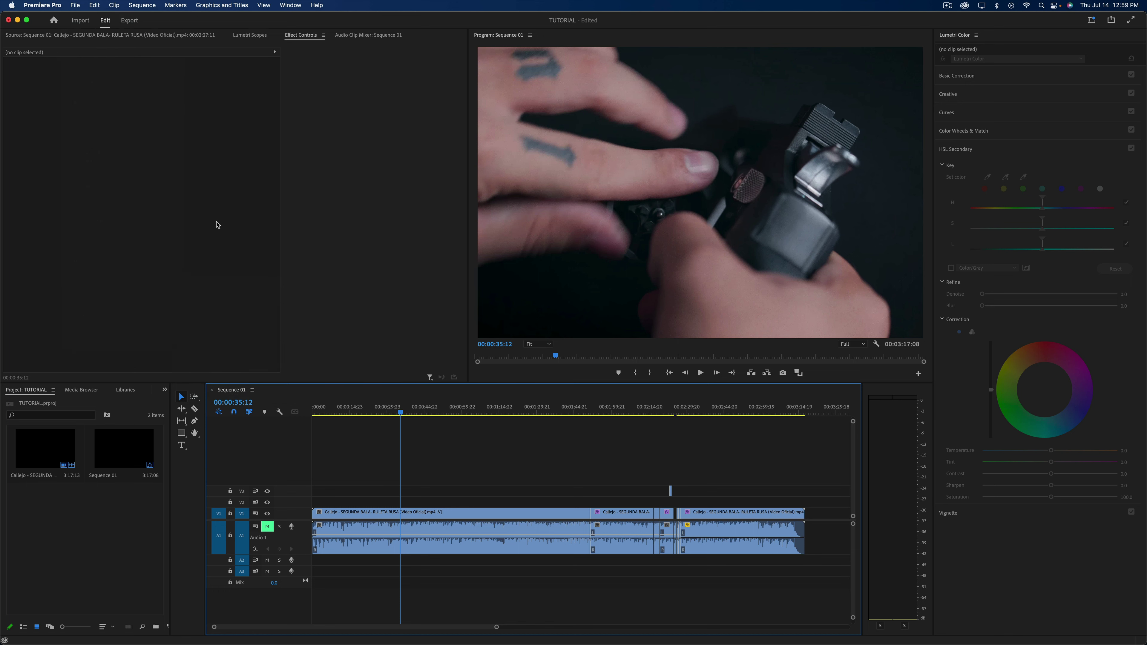
{"action": "left_click", "coordinate": [131, 21]}
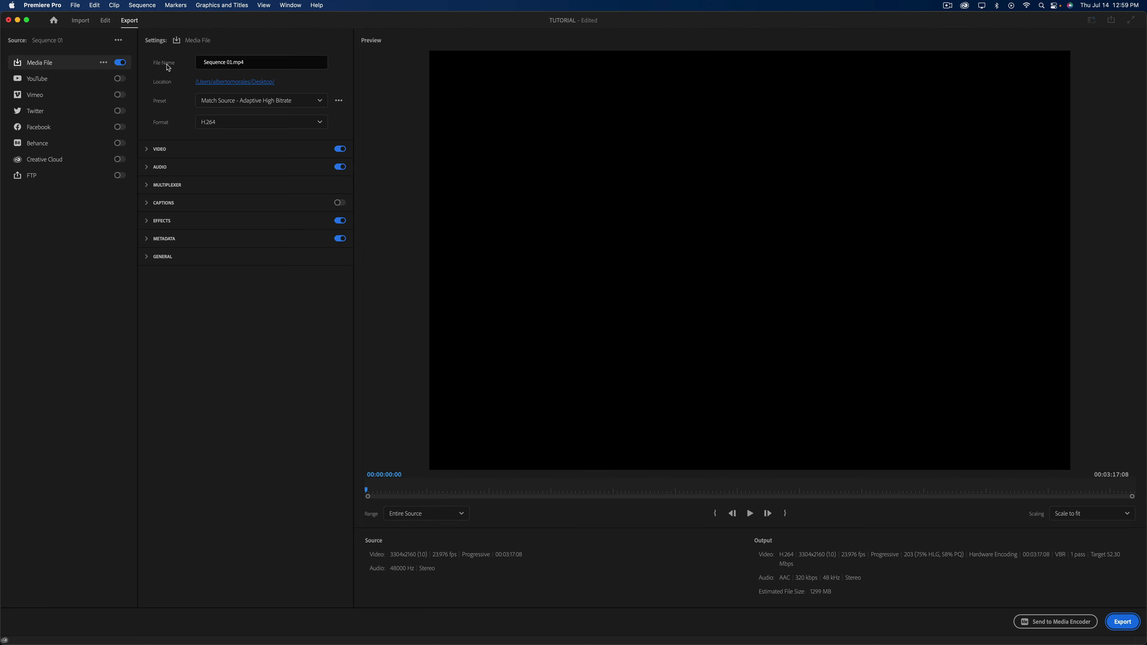
Name the output file 'Test' and check the save location without changing it
{"action": "left_click", "coordinate": [251, 67]}
{"action": "type", "text": "Test"}
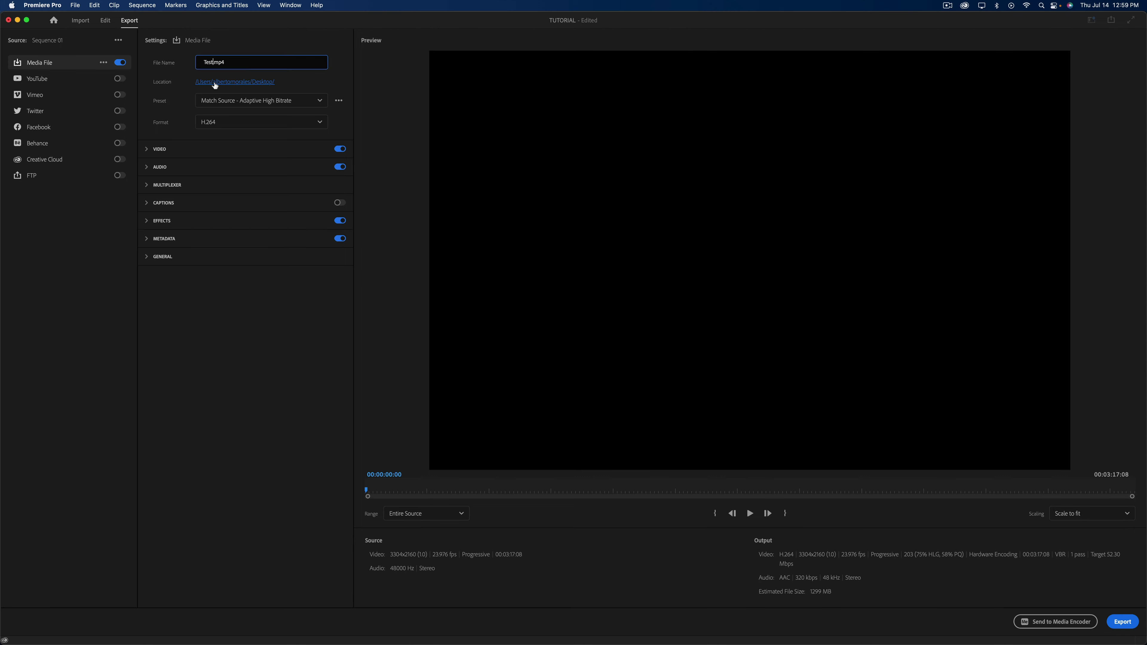
{"action": "left_click", "coordinate": [233, 82]}
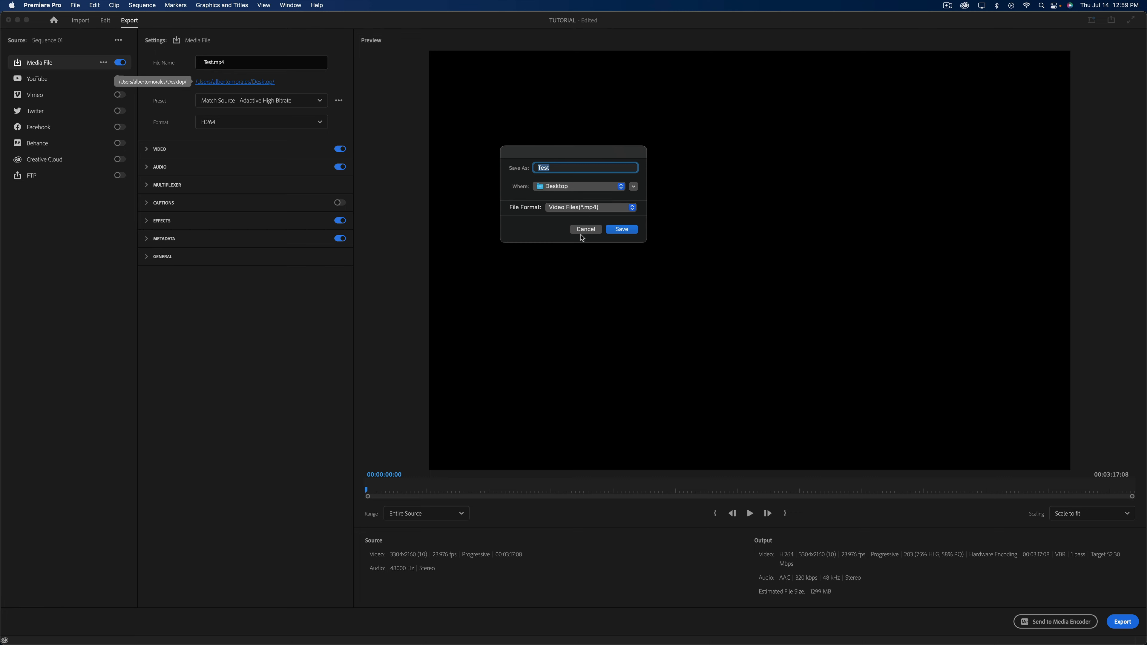
{"action": "left_click", "coordinate": [595, 227]}
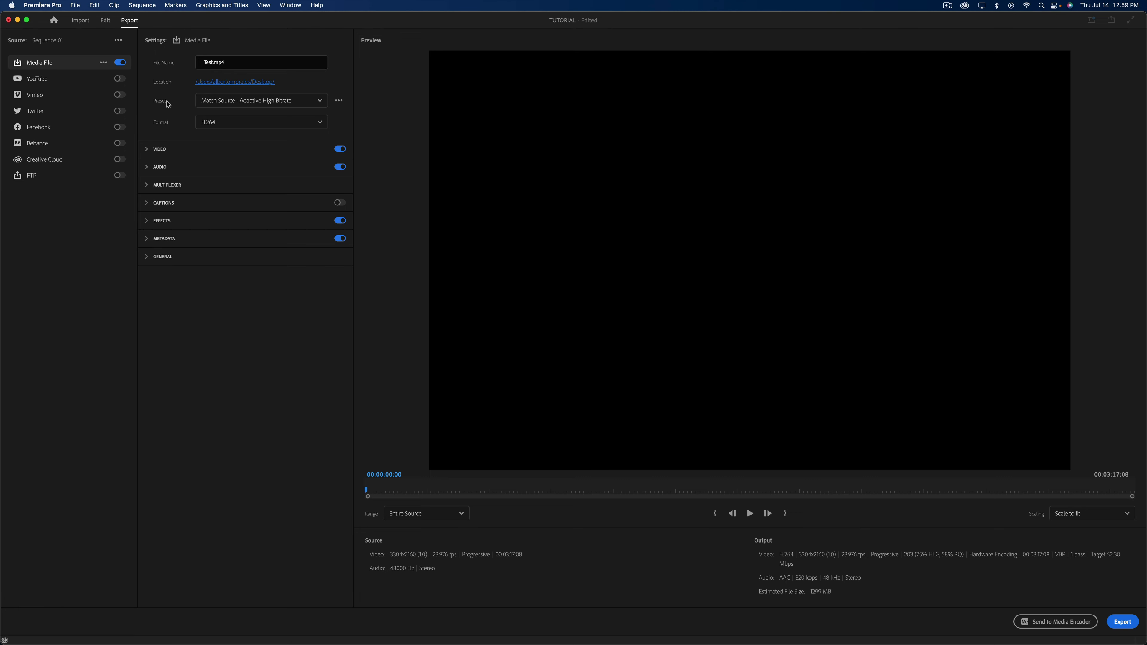
Set the preset to Match Source - Adaptive High Bitrate and keep H.264 as the format
{"action": "left_click", "coordinate": [282, 102]}
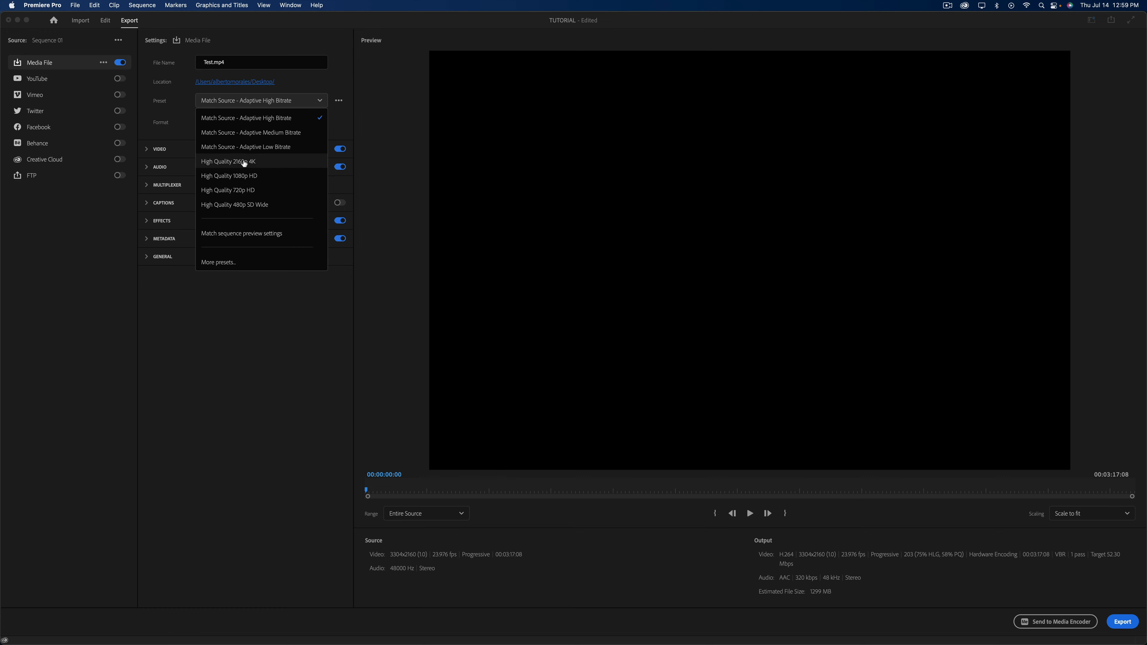
{"action": "left_click", "coordinate": [242, 161]}
{"action": "left_click", "coordinate": [256, 103]}
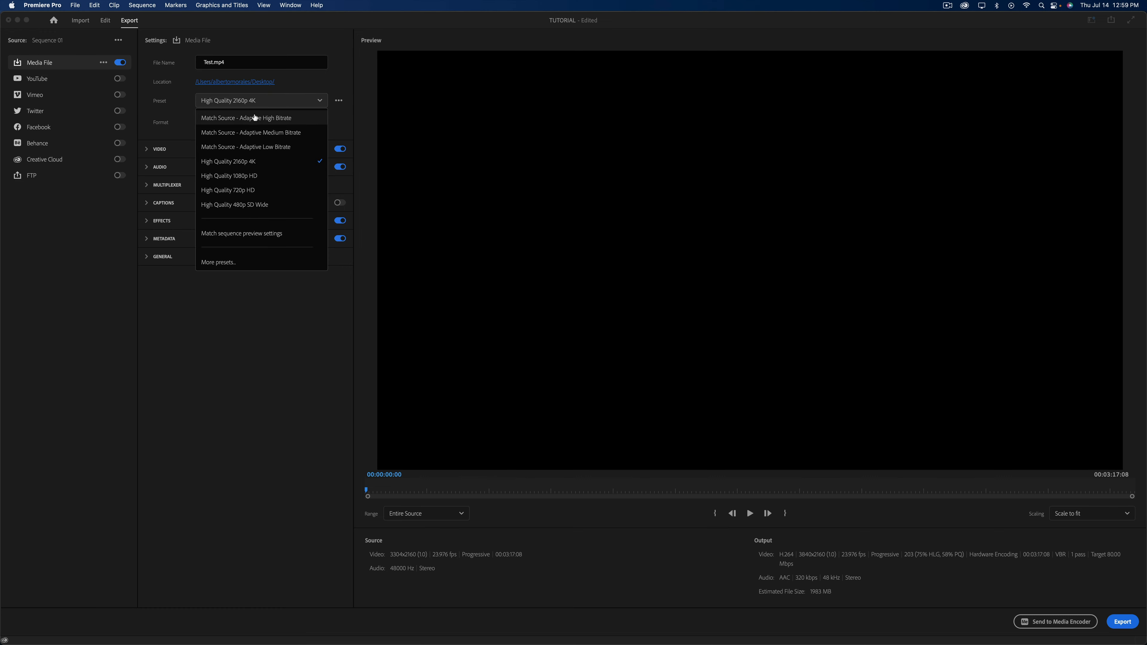
{"action": "left_click", "coordinate": [254, 120]}
{"action": "left_click", "coordinate": [322, 97]}
{"action": "left_click", "coordinate": [323, 94]}
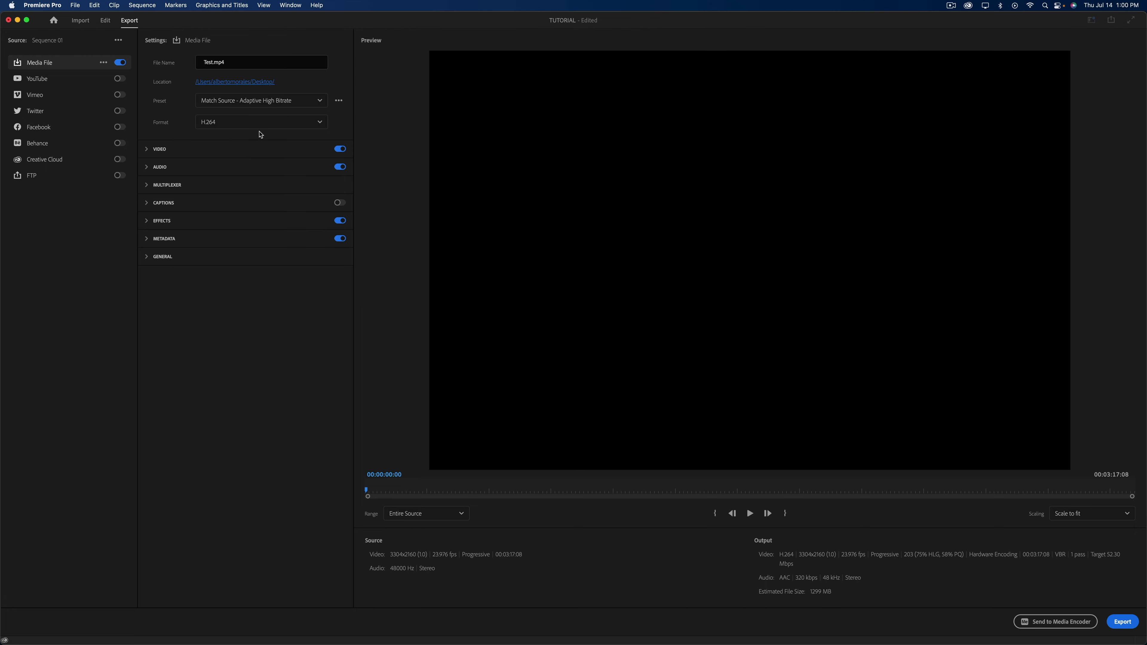
{"action": "left_click", "coordinate": [233, 122]}
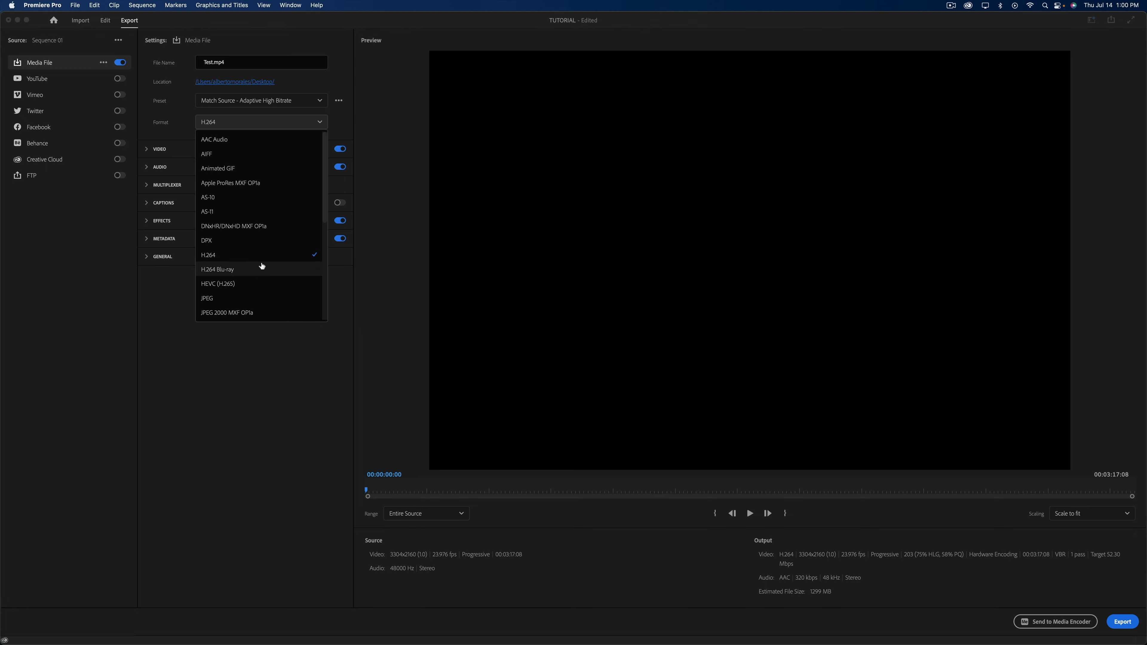
{"action": "scroll", "coordinate": [262, 259], "scroll_direction": "down", "scroll_amount": 5}
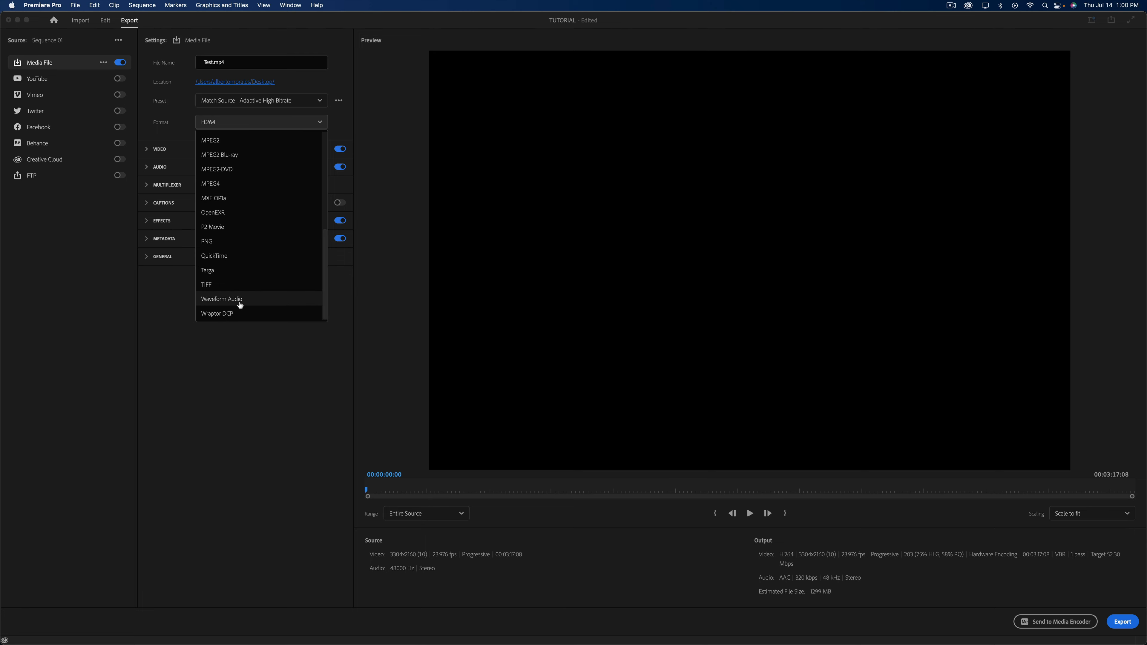
{"action": "left_click", "coordinate": [332, 148]}
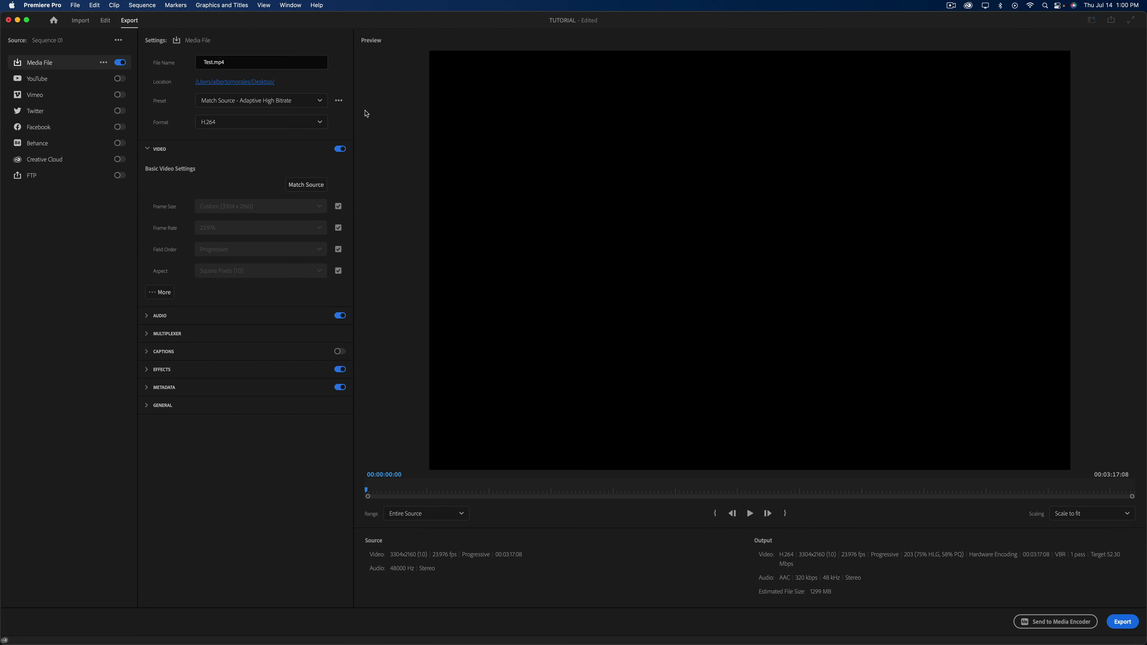
Show the export EFFECTS options and scrub the preview to 00:00:42:11
{"action": "left_click", "coordinate": [340, 149]}
{"action": "left_click", "coordinate": [340, 149]}
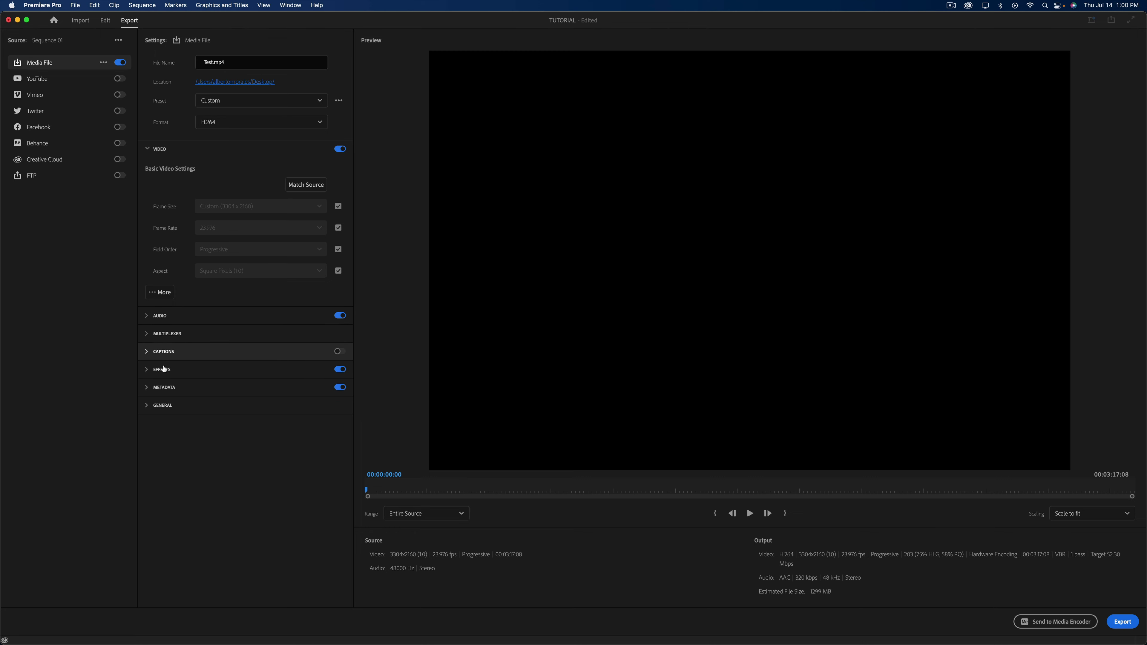
{"action": "left_click", "coordinate": [146, 369]}
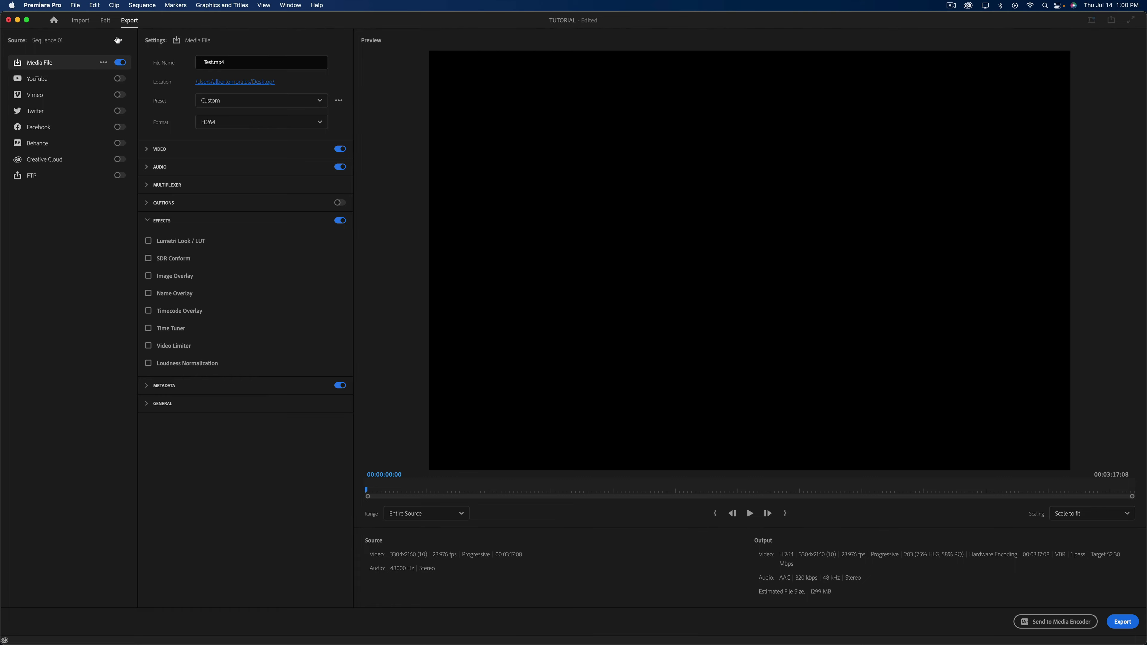
{"action": "left_click_drag", "start_coordinate": [449, 483], "coordinate": [529, 489]}
Try the Source In/Out range and zoom the preview, then return the range to Entire Source
{"action": "left_click", "coordinate": [432, 514]}
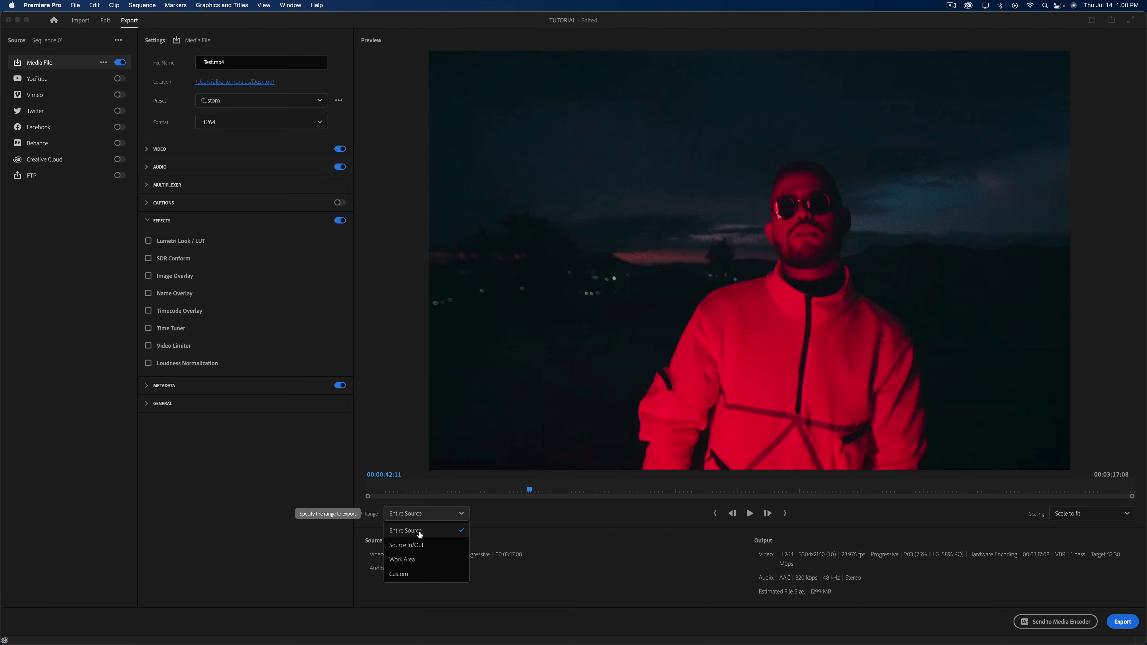
{"action": "left_click", "coordinate": [457, 549]}
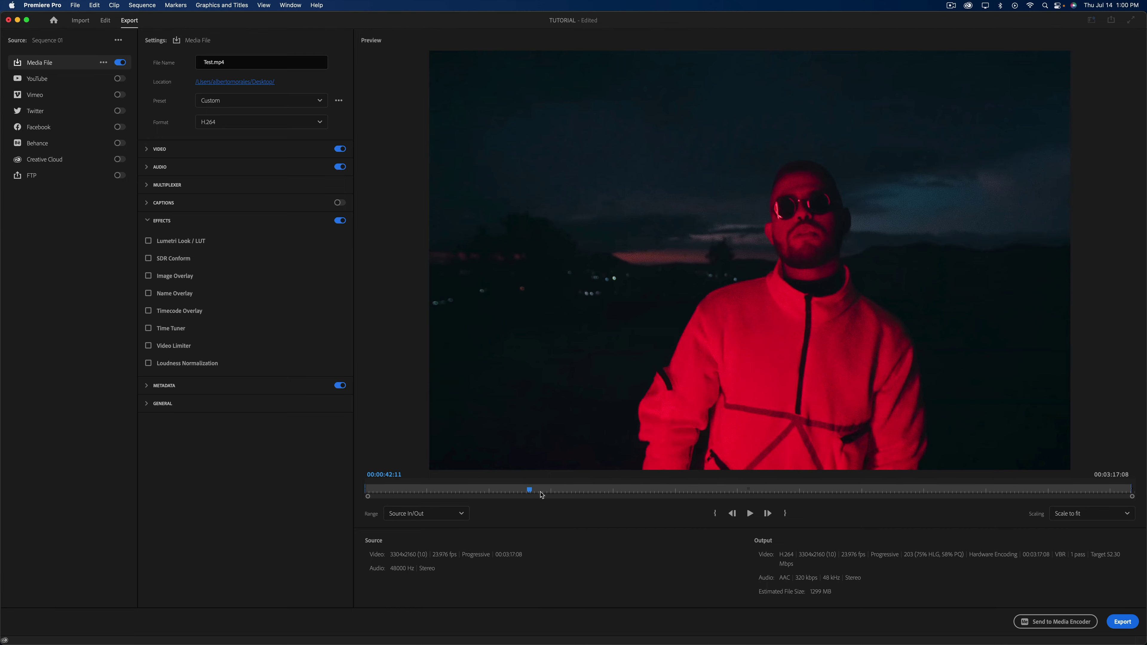
{"action": "left_click_drag", "start_coordinate": [530, 490], "coordinate": [682, 490]}
{"action": "left_click_drag", "start_coordinate": [1130, 496], "coordinate": [906, 495]}
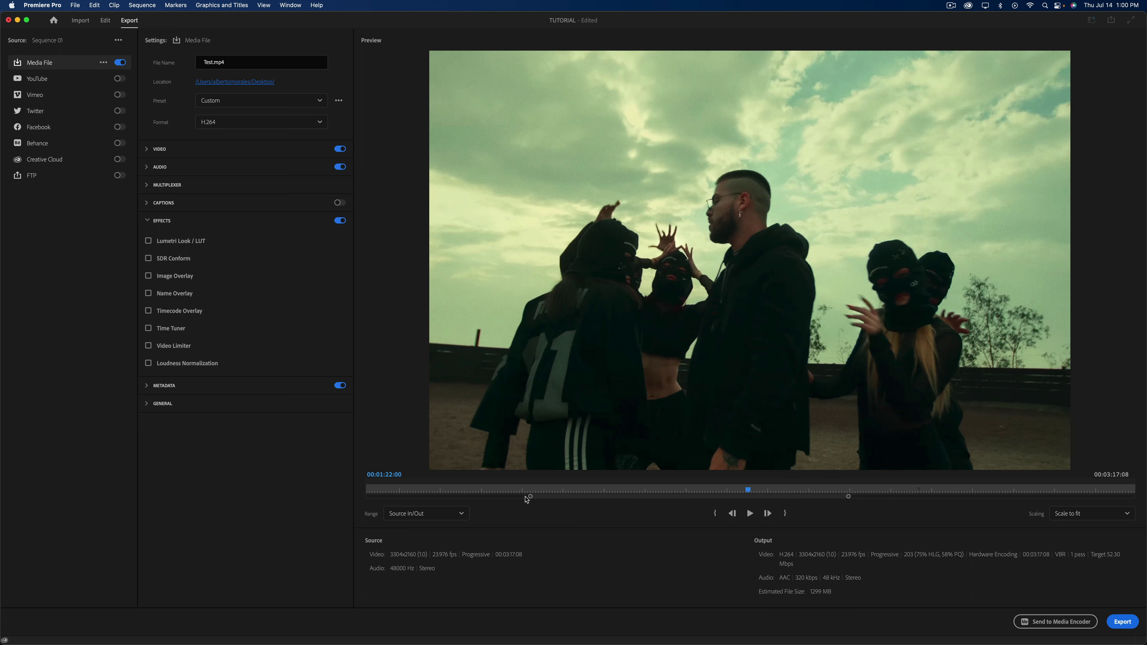
{"action": "left_click_drag", "start_coordinate": [530, 496], "coordinate": [551, 496]}
{"action": "left_click", "coordinate": [425, 513]}
{"action": "left_click", "coordinate": [407, 571]}
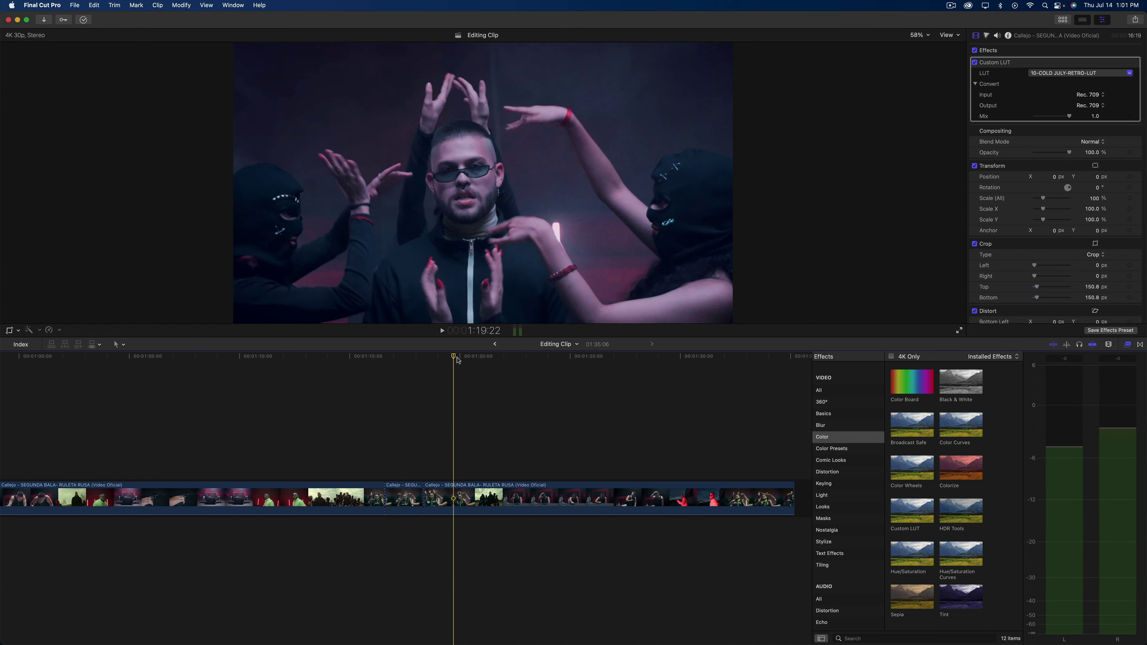
Fit Editing Clip in the timeline with Shift+Z and open Export File (default) from Share
{"action": "key", "text": "shift+z"}
{"action": "left_click", "coordinate": [75, 5]}
{"action": "mouse_move", "coordinate": [135, 116]}
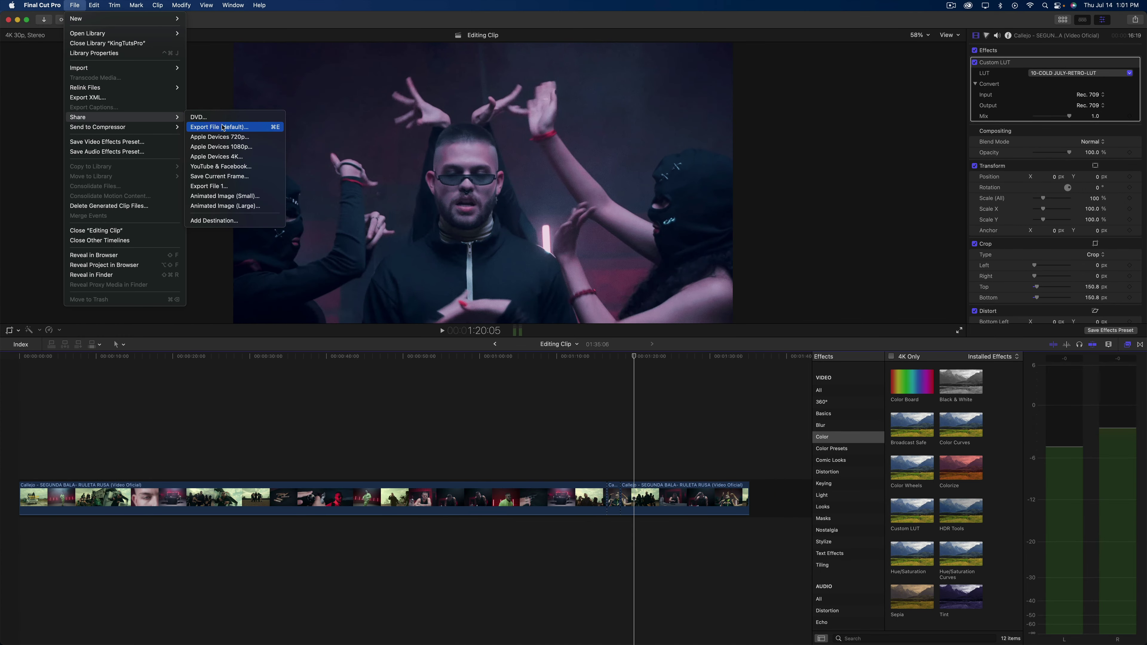
{"action": "left_click", "coordinate": [222, 129]}
{"action": "left_click", "coordinate": [691, 310]}
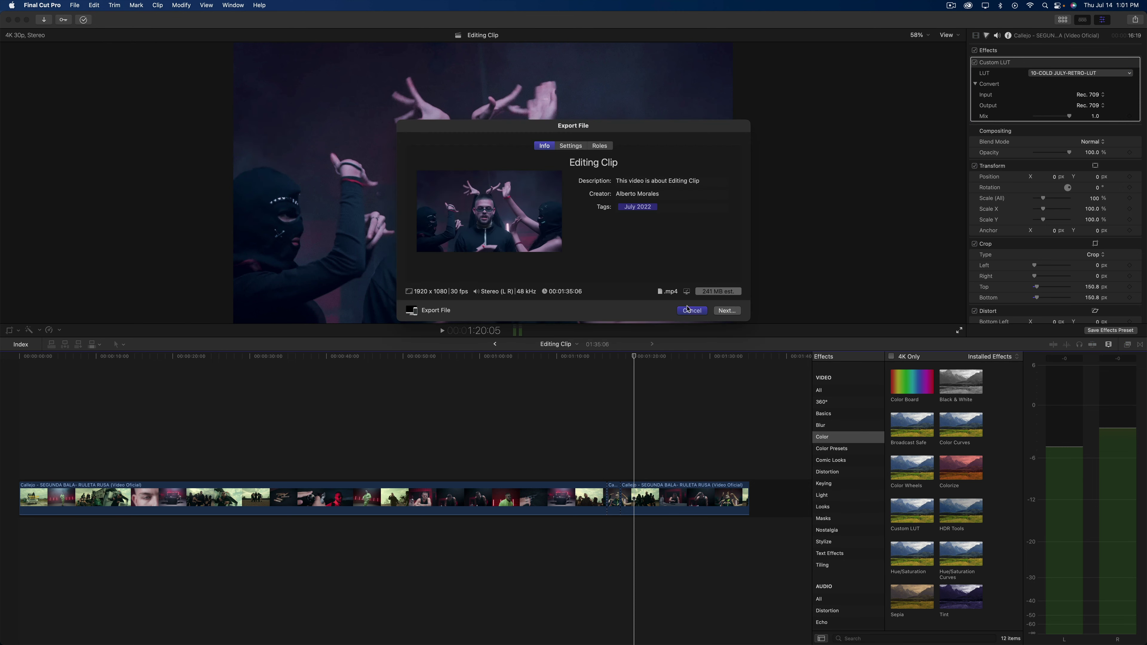
{"action": "left_click", "coordinate": [1135, 20]}
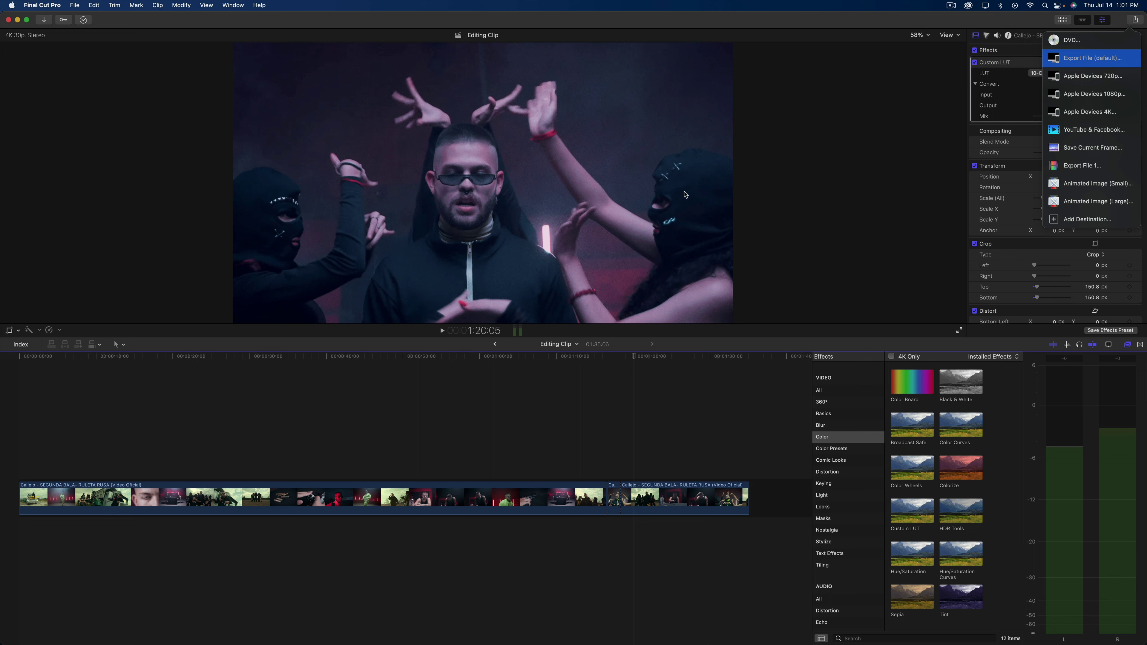
{"action": "key", "text": "Return"}
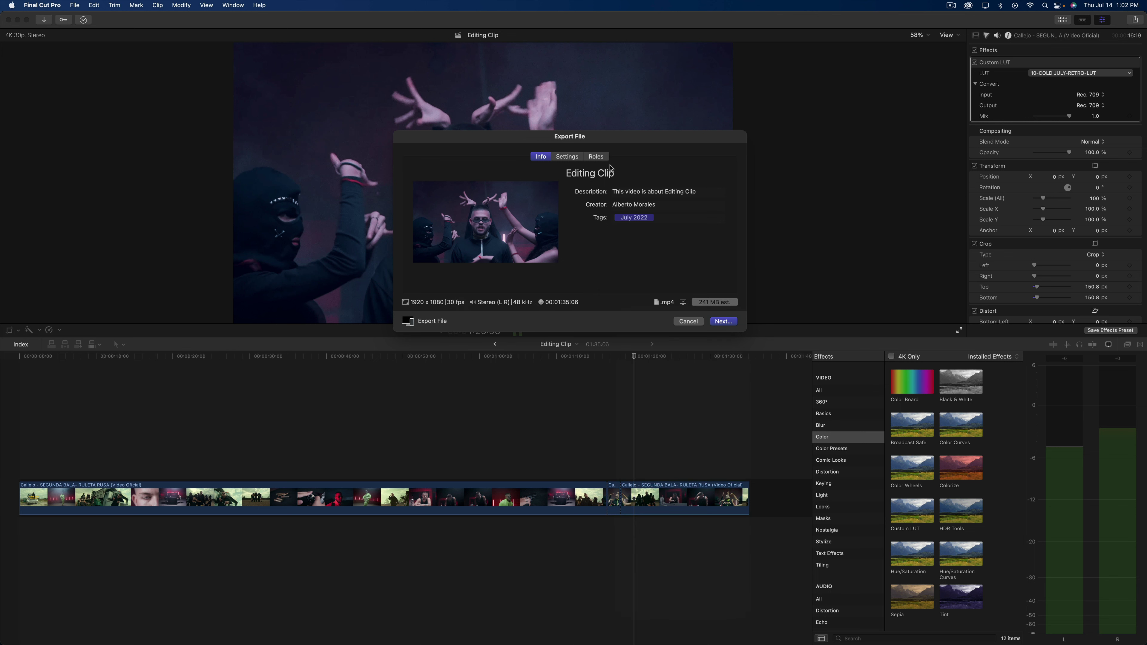
Review the export Settings: format Computer, codec H.264 Better Quality, resolution 1920 x 1080
{"action": "left_click", "coordinate": [586, 171]}
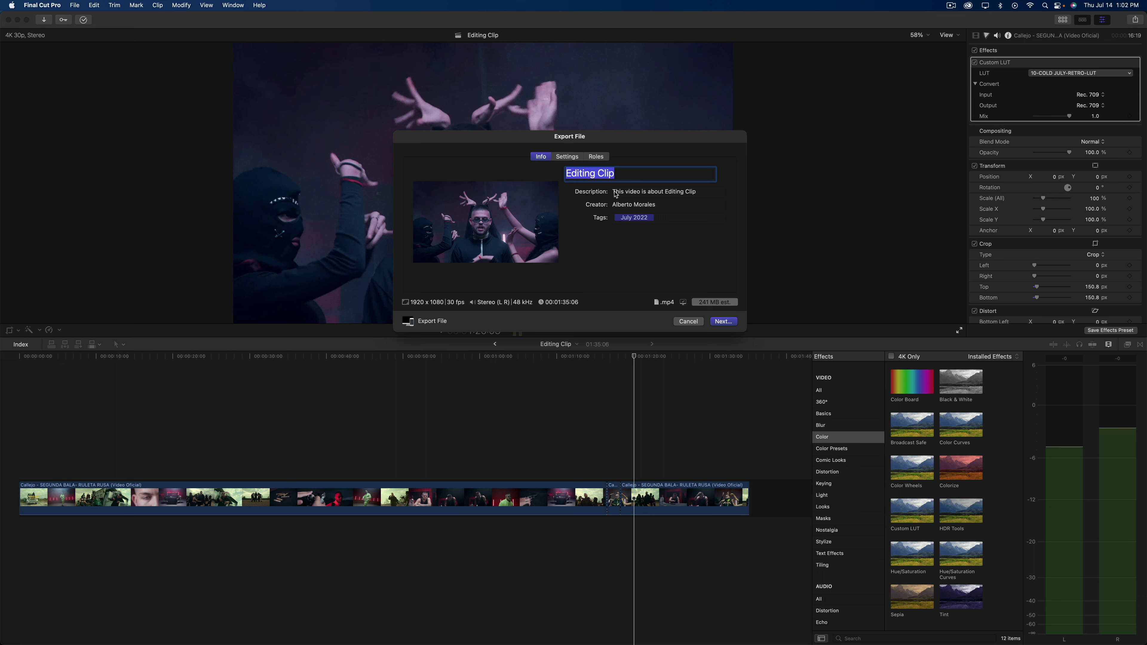
{"action": "left_click", "coordinate": [568, 157]}
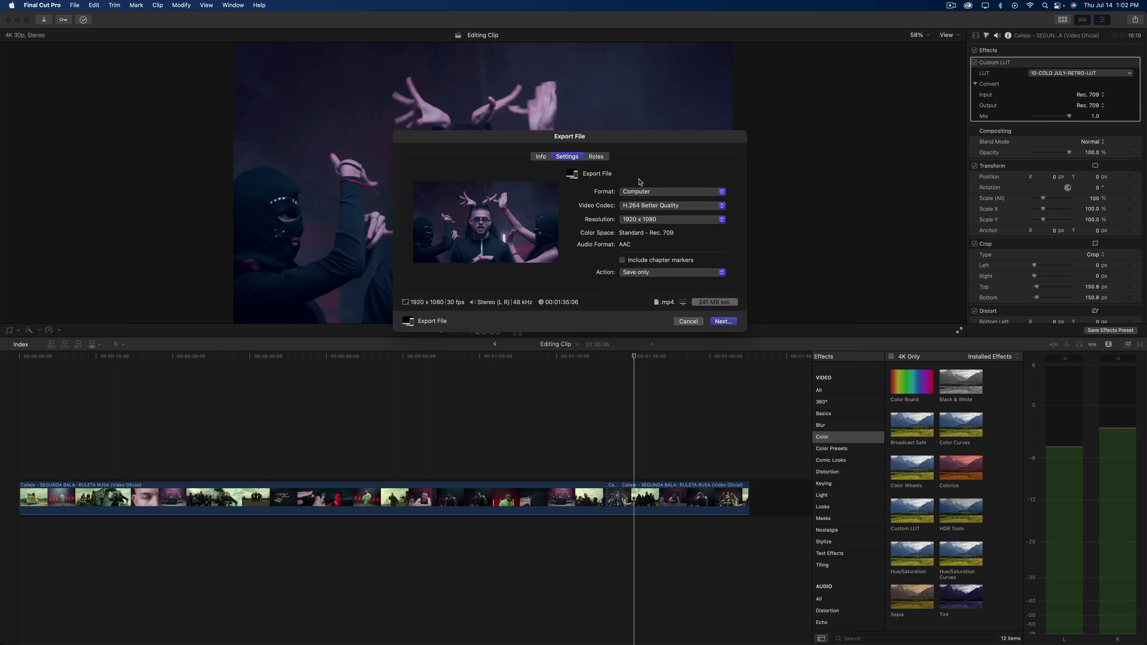
{"action": "left_click", "coordinate": [637, 196]}
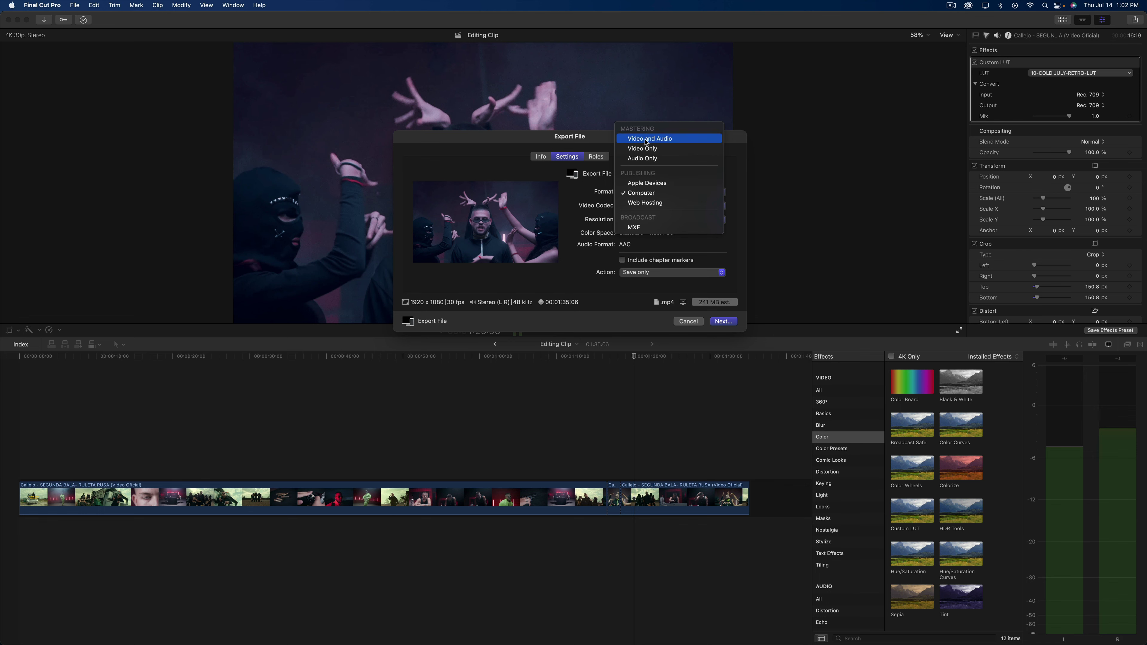
{"action": "left_click", "coordinate": [641, 193]}
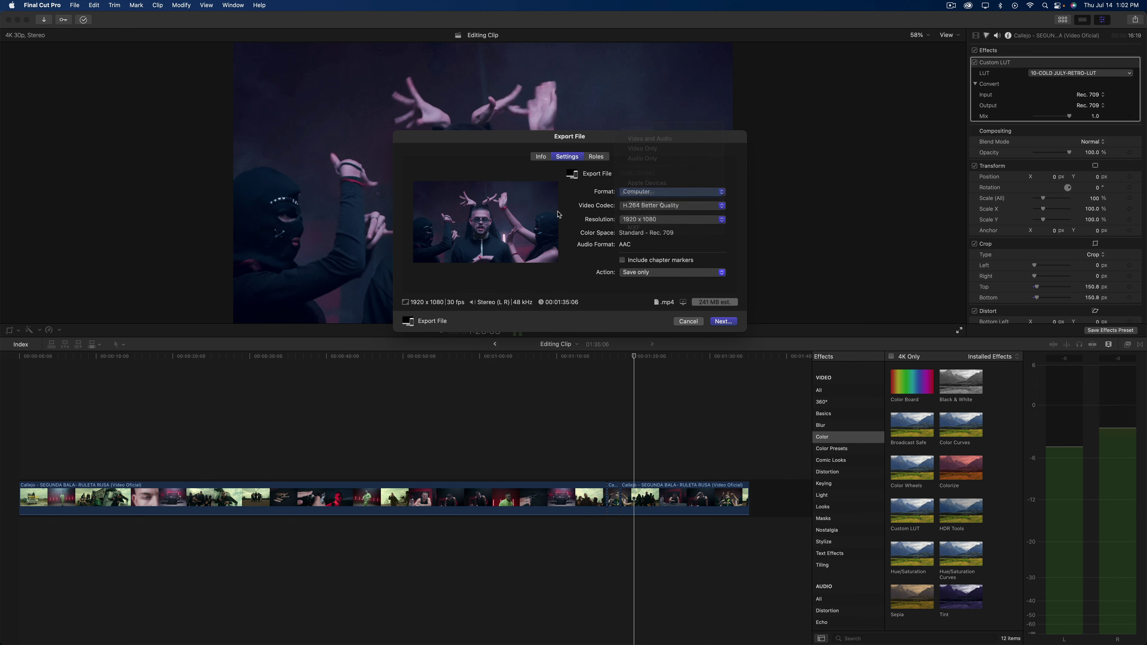
{"action": "left_click", "coordinate": [630, 207]}
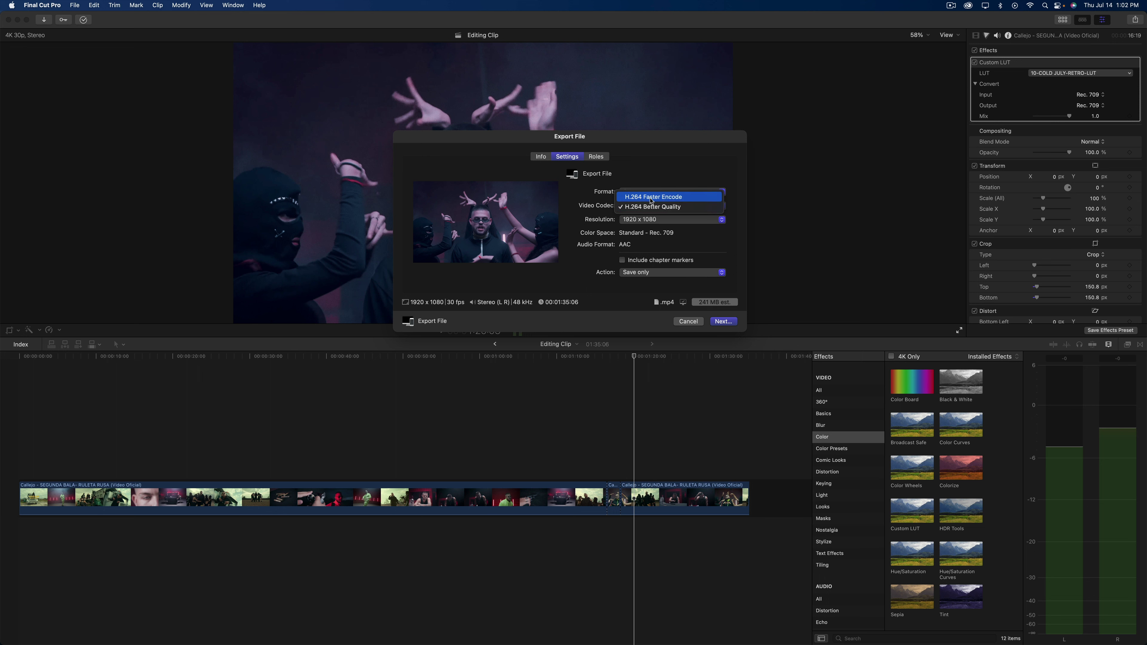
{"action": "left_click", "coordinate": [653, 206]}
{"action": "left_click", "coordinate": [646, 221]}
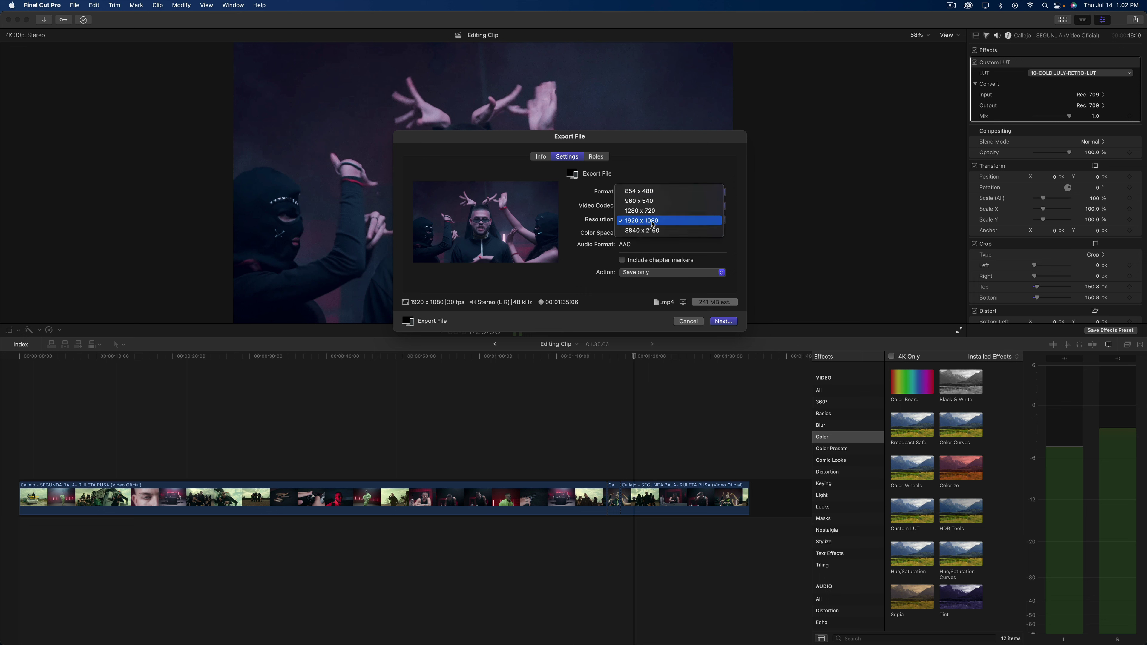
{"action": "left_click", "coordinate": [586, 228]}
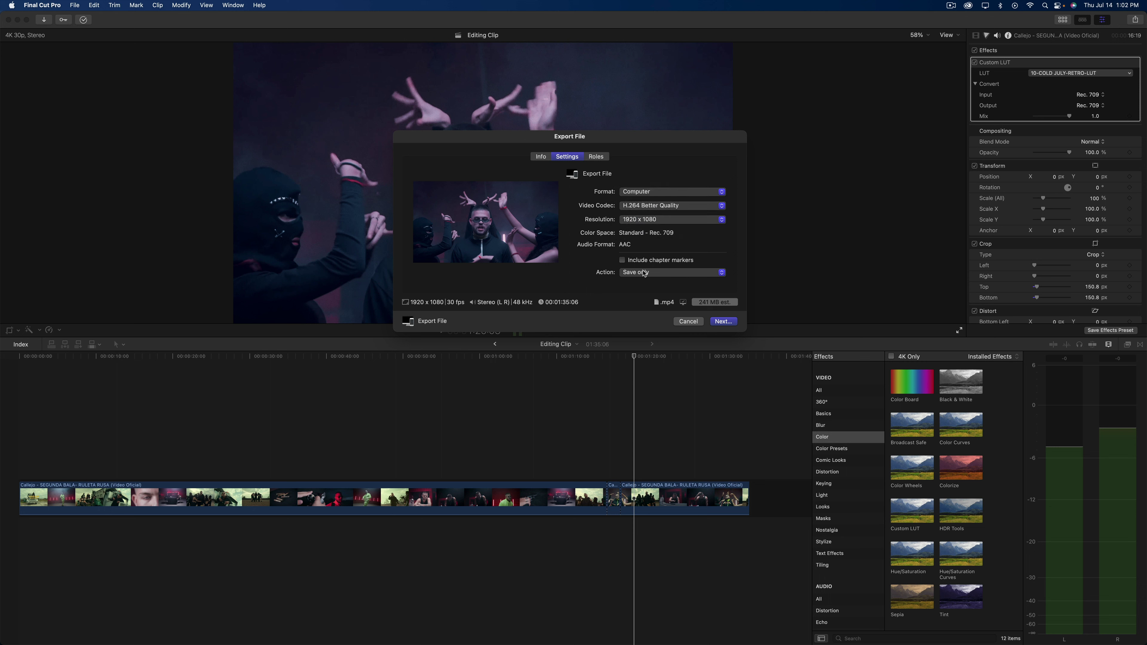
Change the format to Video and Audio with the Source – Apple ProRes 422 codec
{"action": "left_click", "coordinate": [638, 192]}
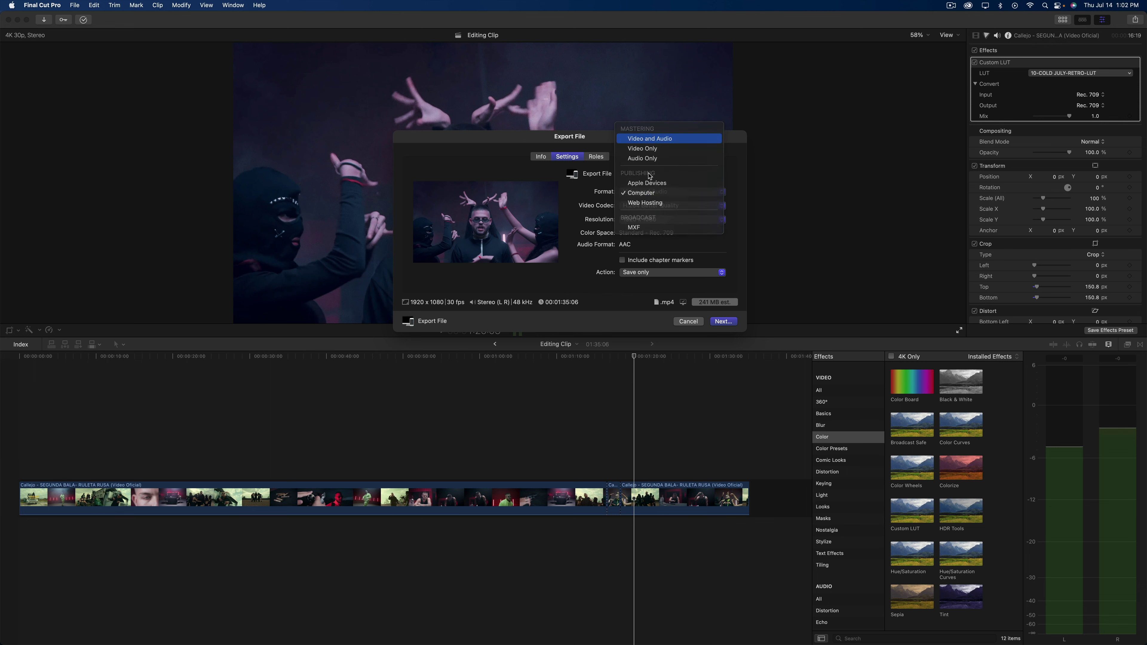
{"action": "left_click", "coordinate": [655, 180]}
{"action": "left_click", "coordinate": [648, 207]}
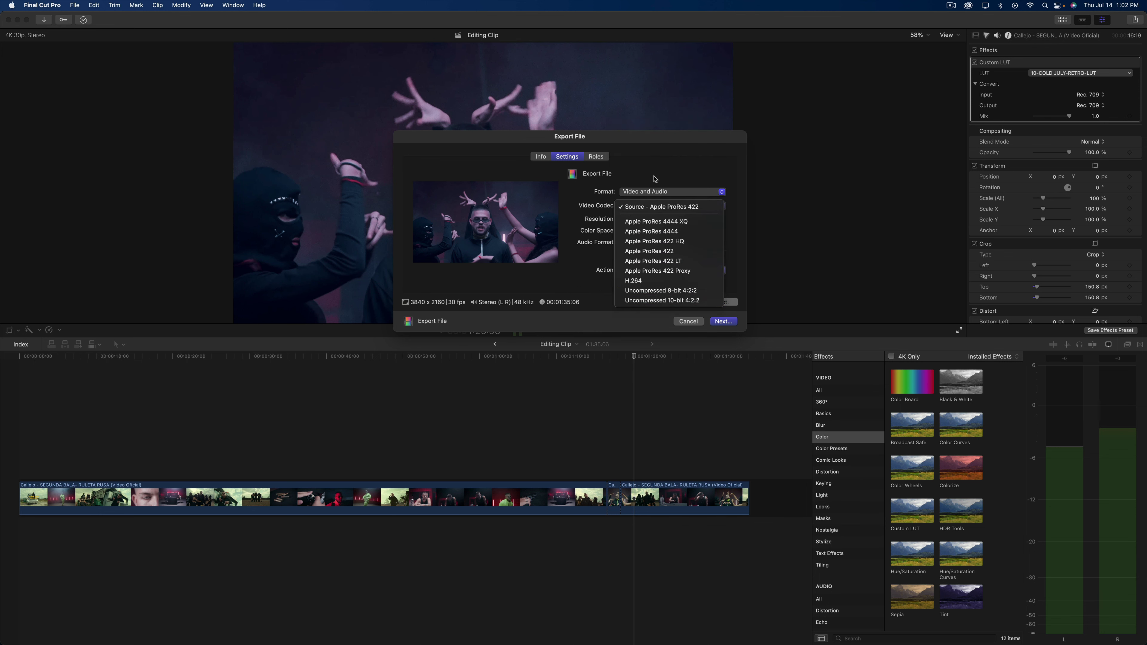
{"action": "left_click", "coordinate": [654, 194]}
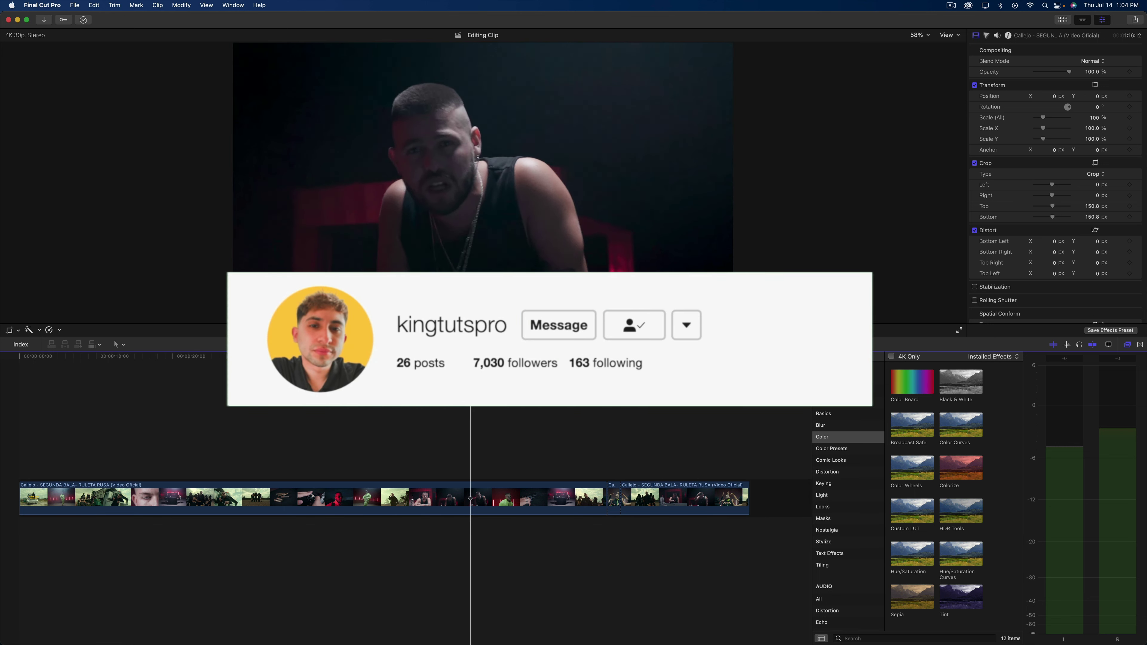
{"action": "left_click", "coordinate": [244, 372]}
{"action": "left_click_drag", "start_coordinate": [243, 373], "coordinate": [476, 360]}
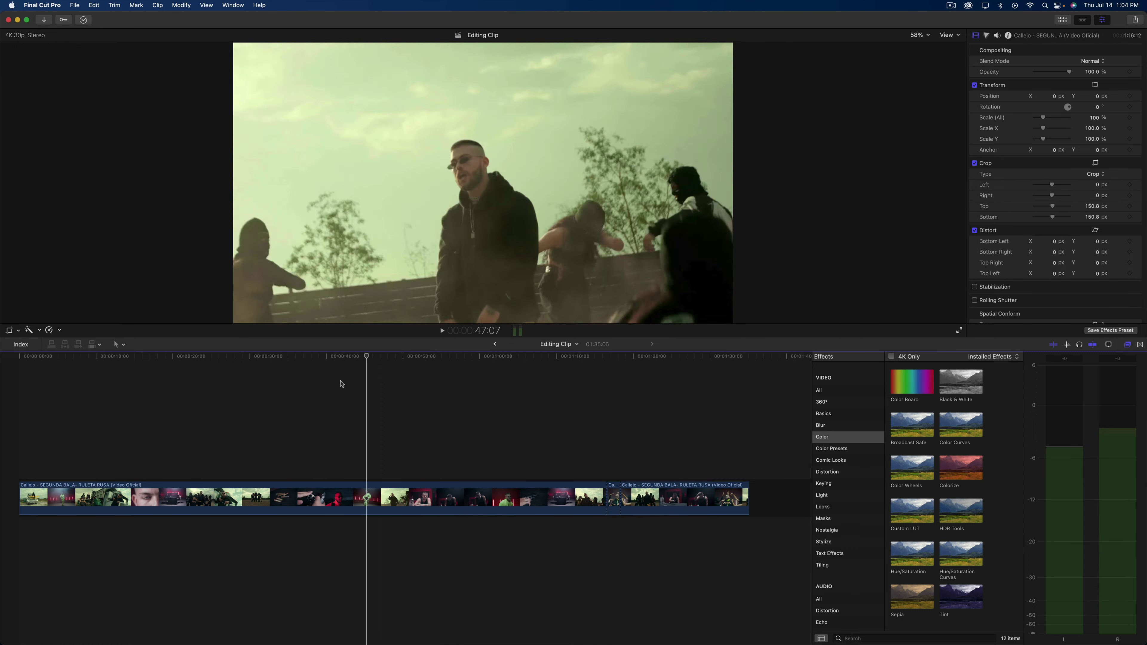
{"action": "left_click", "coordinate": [129, 374]}
{"action": "left_click_drag", "start_coordinate": [134, 360], "coordinate": [88, 359]}
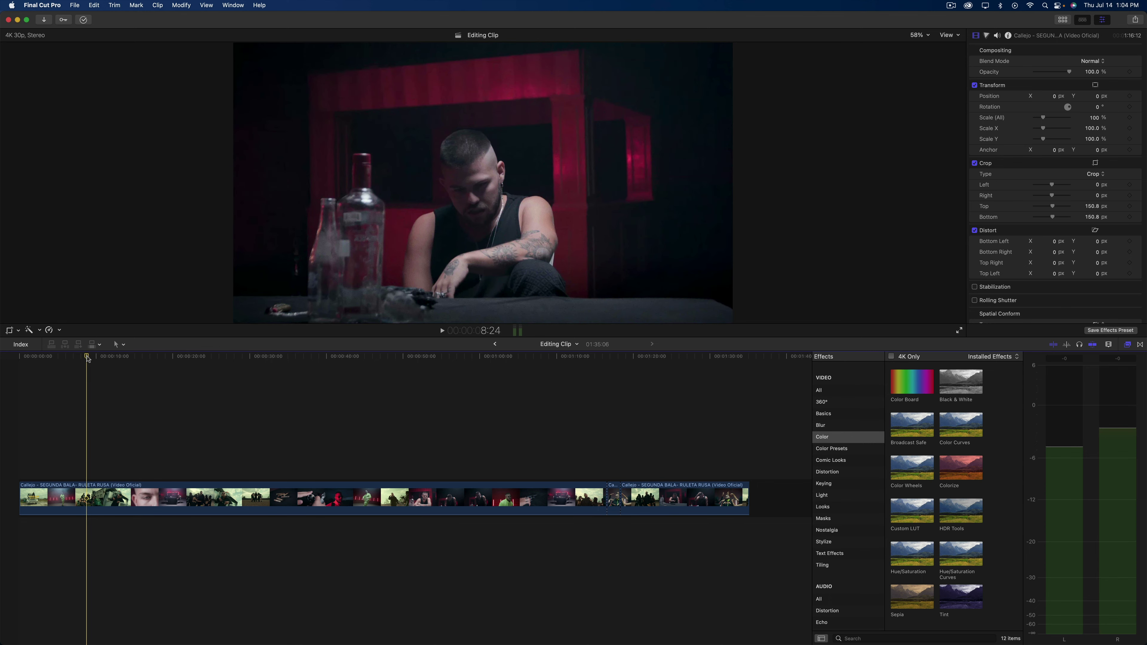
{"action": "left_click", "coordinate": [348, 358]}
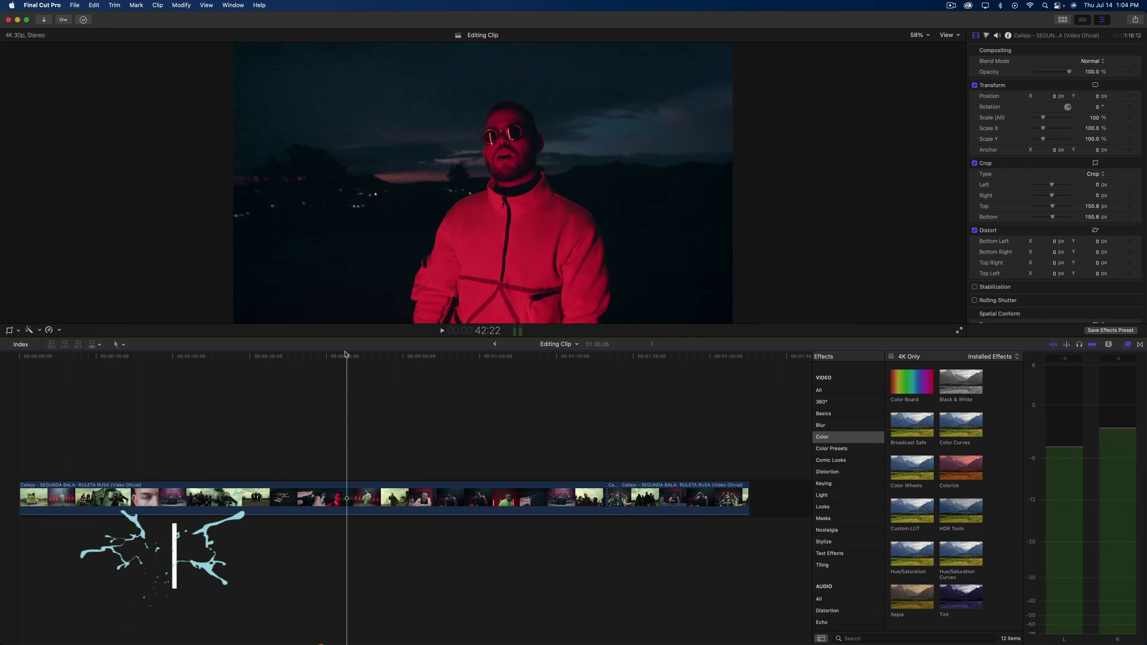
{"action": "left_click_drag", "start_coordinate": [355, 359], "coordinate": [366, 358]}
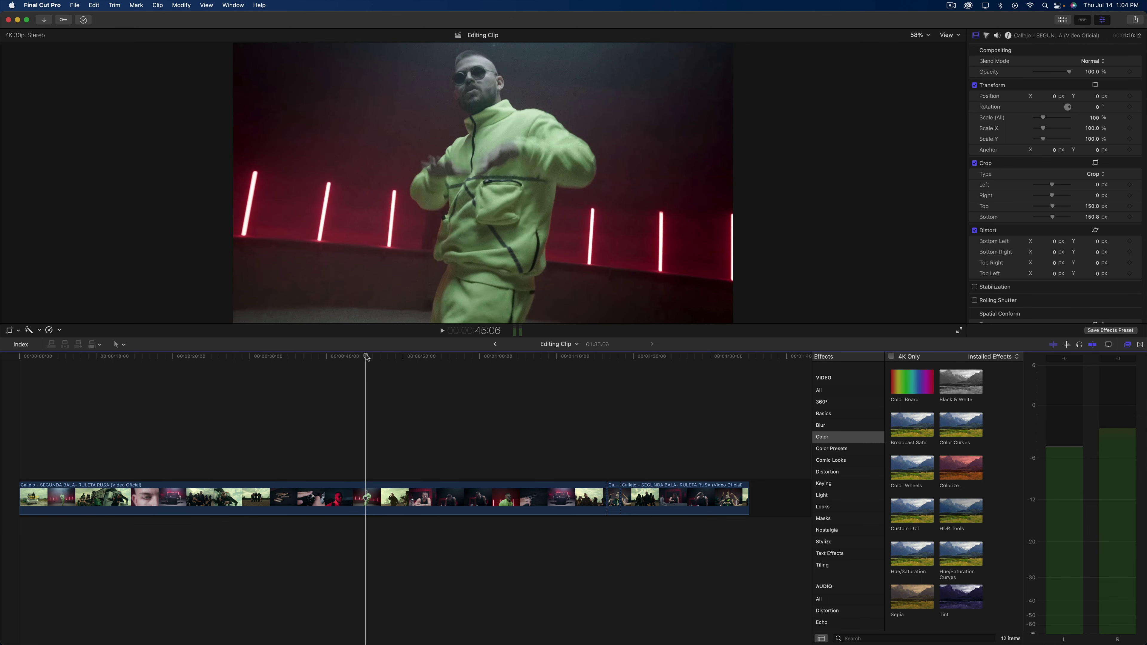
{"action": "left_click_drag", "start_coordinate": [367, 358], "coordinate": [366, 358]}
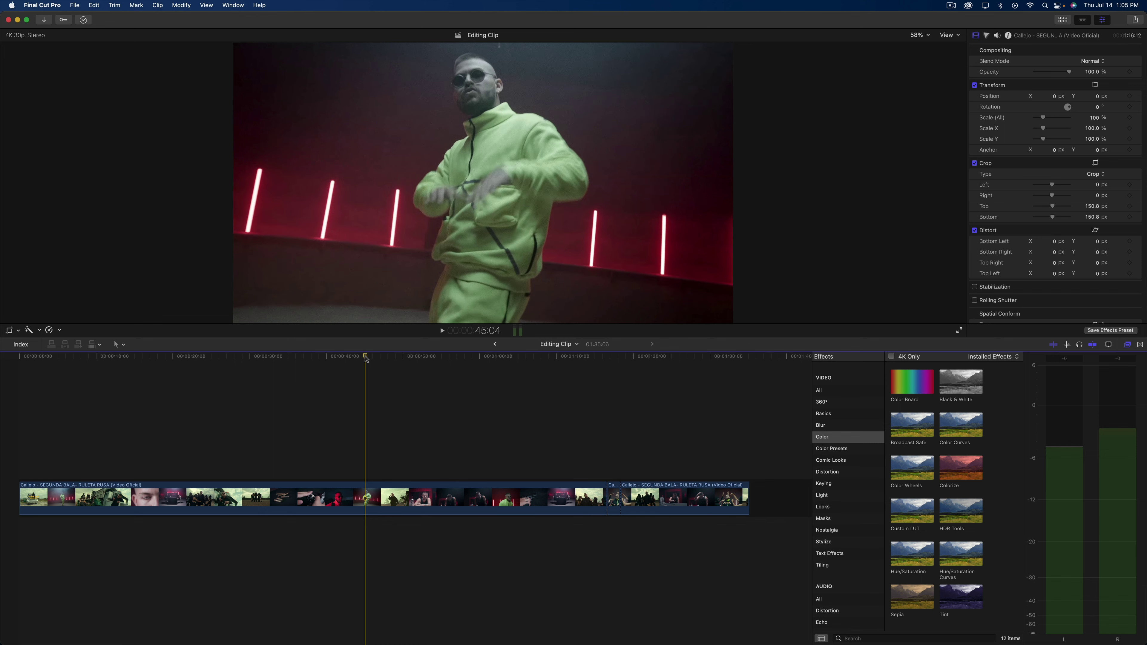